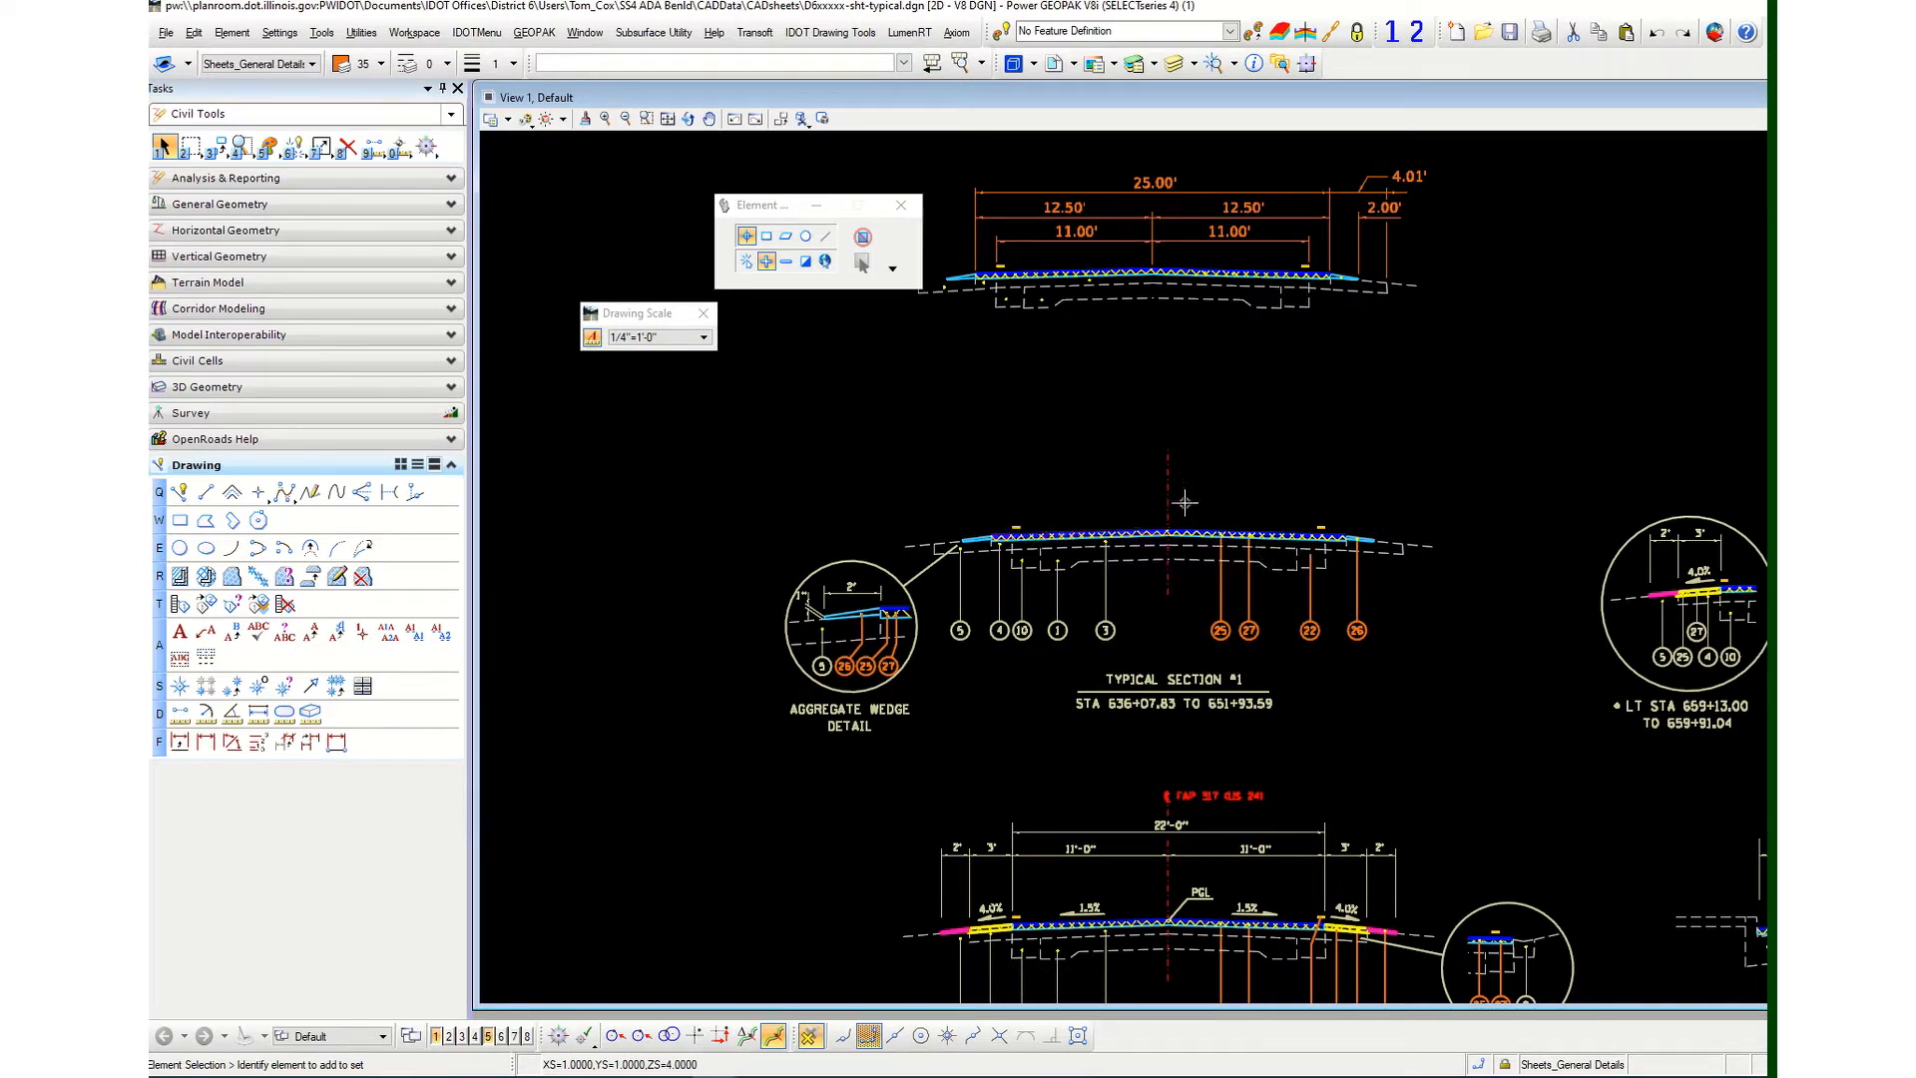
Measure the distance from the pavement's left edge to the centerline on Typical Section #1.
{"action": "left_click", "coordinate": [373, 147]}
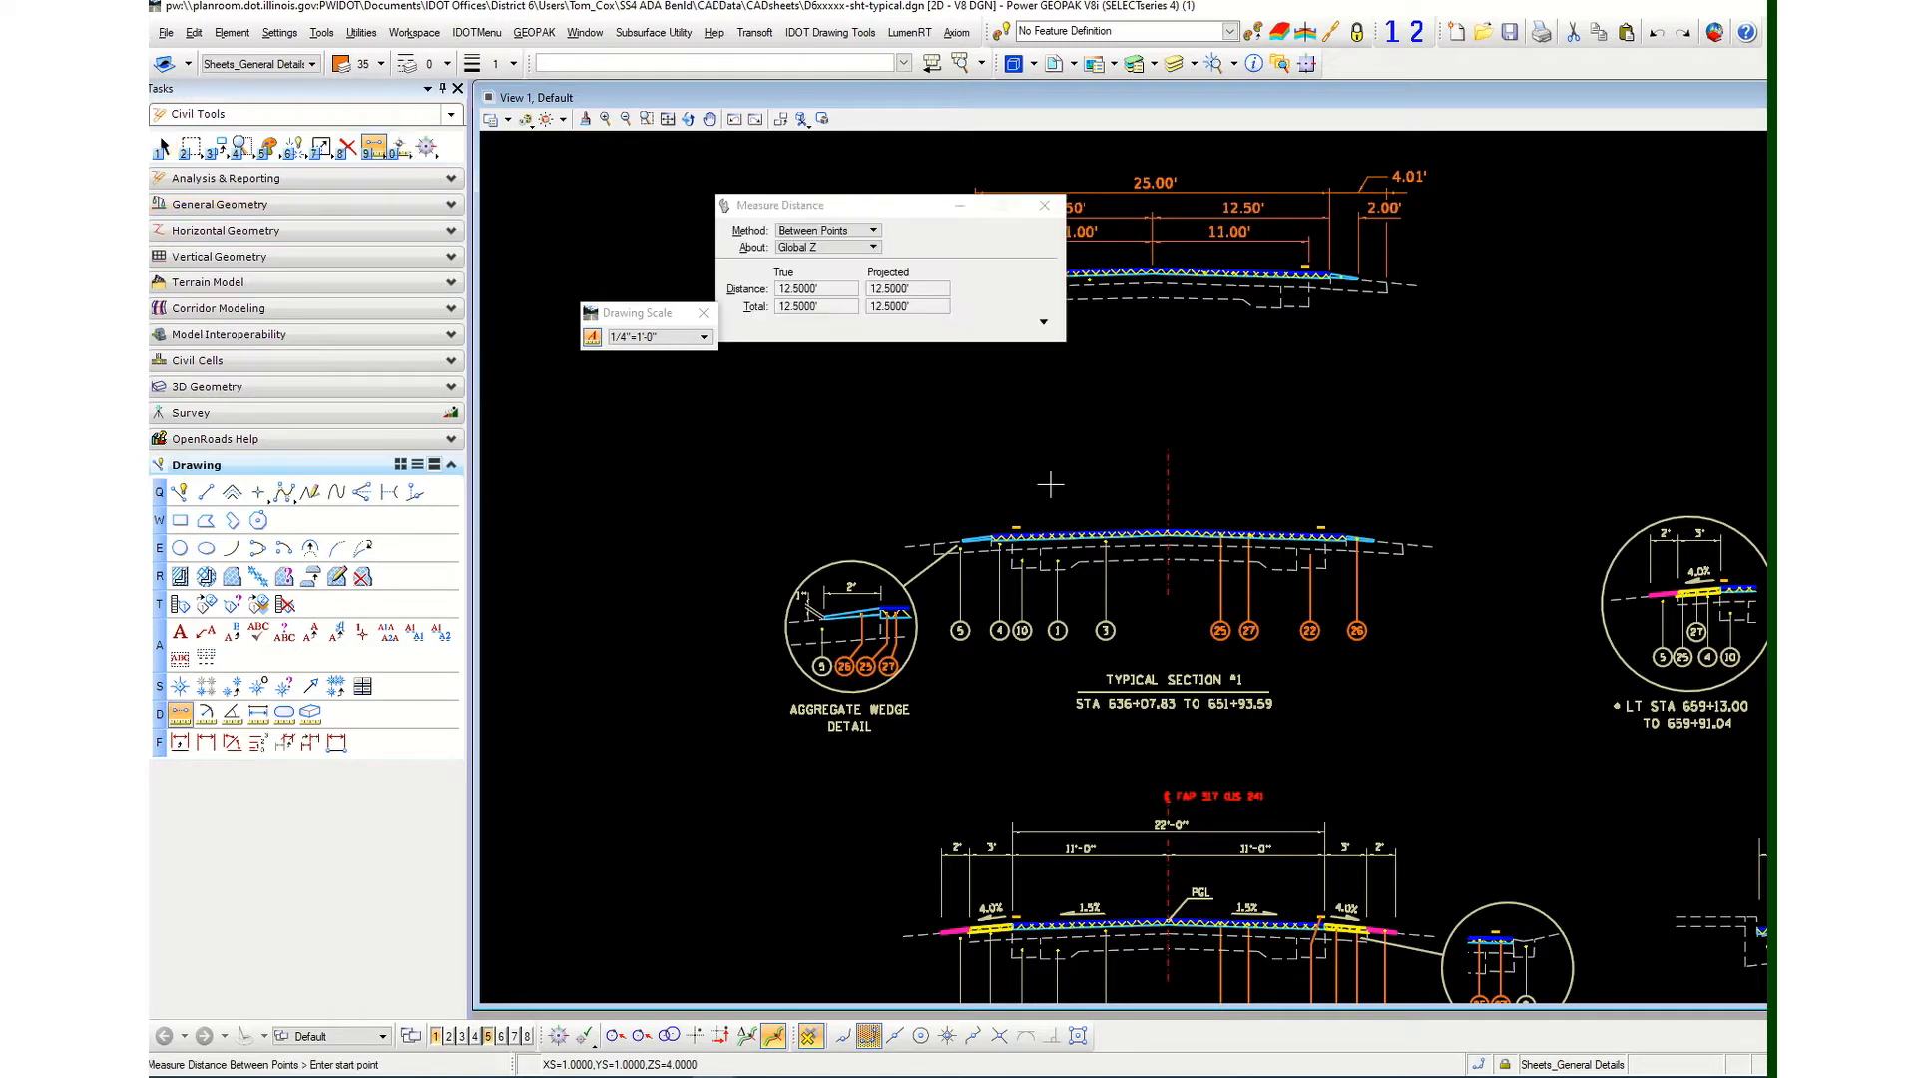
{"action": "left_click", "coordinate": [993, 537]}
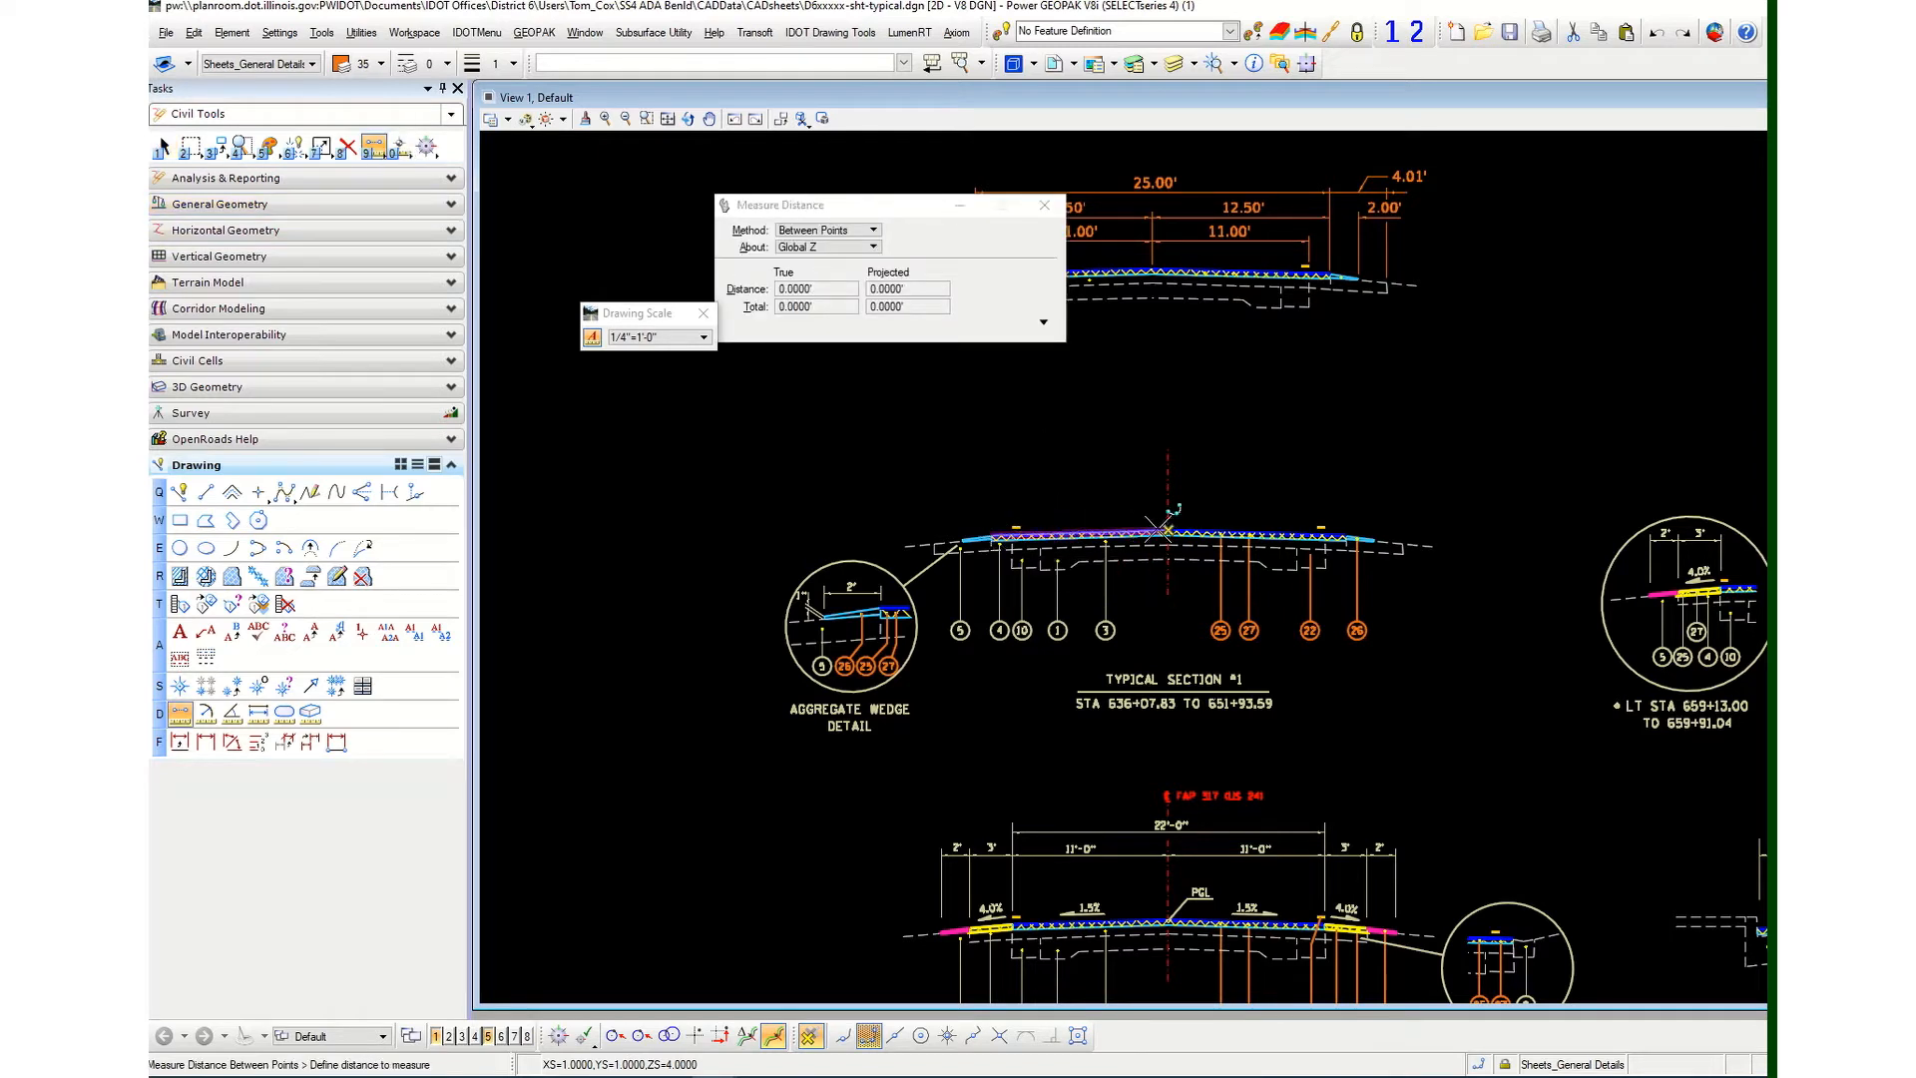
{"action": "left_click", "coordinate": [1167, 530]}
{"action": "right_click", "coordinate": [1102, 457]}
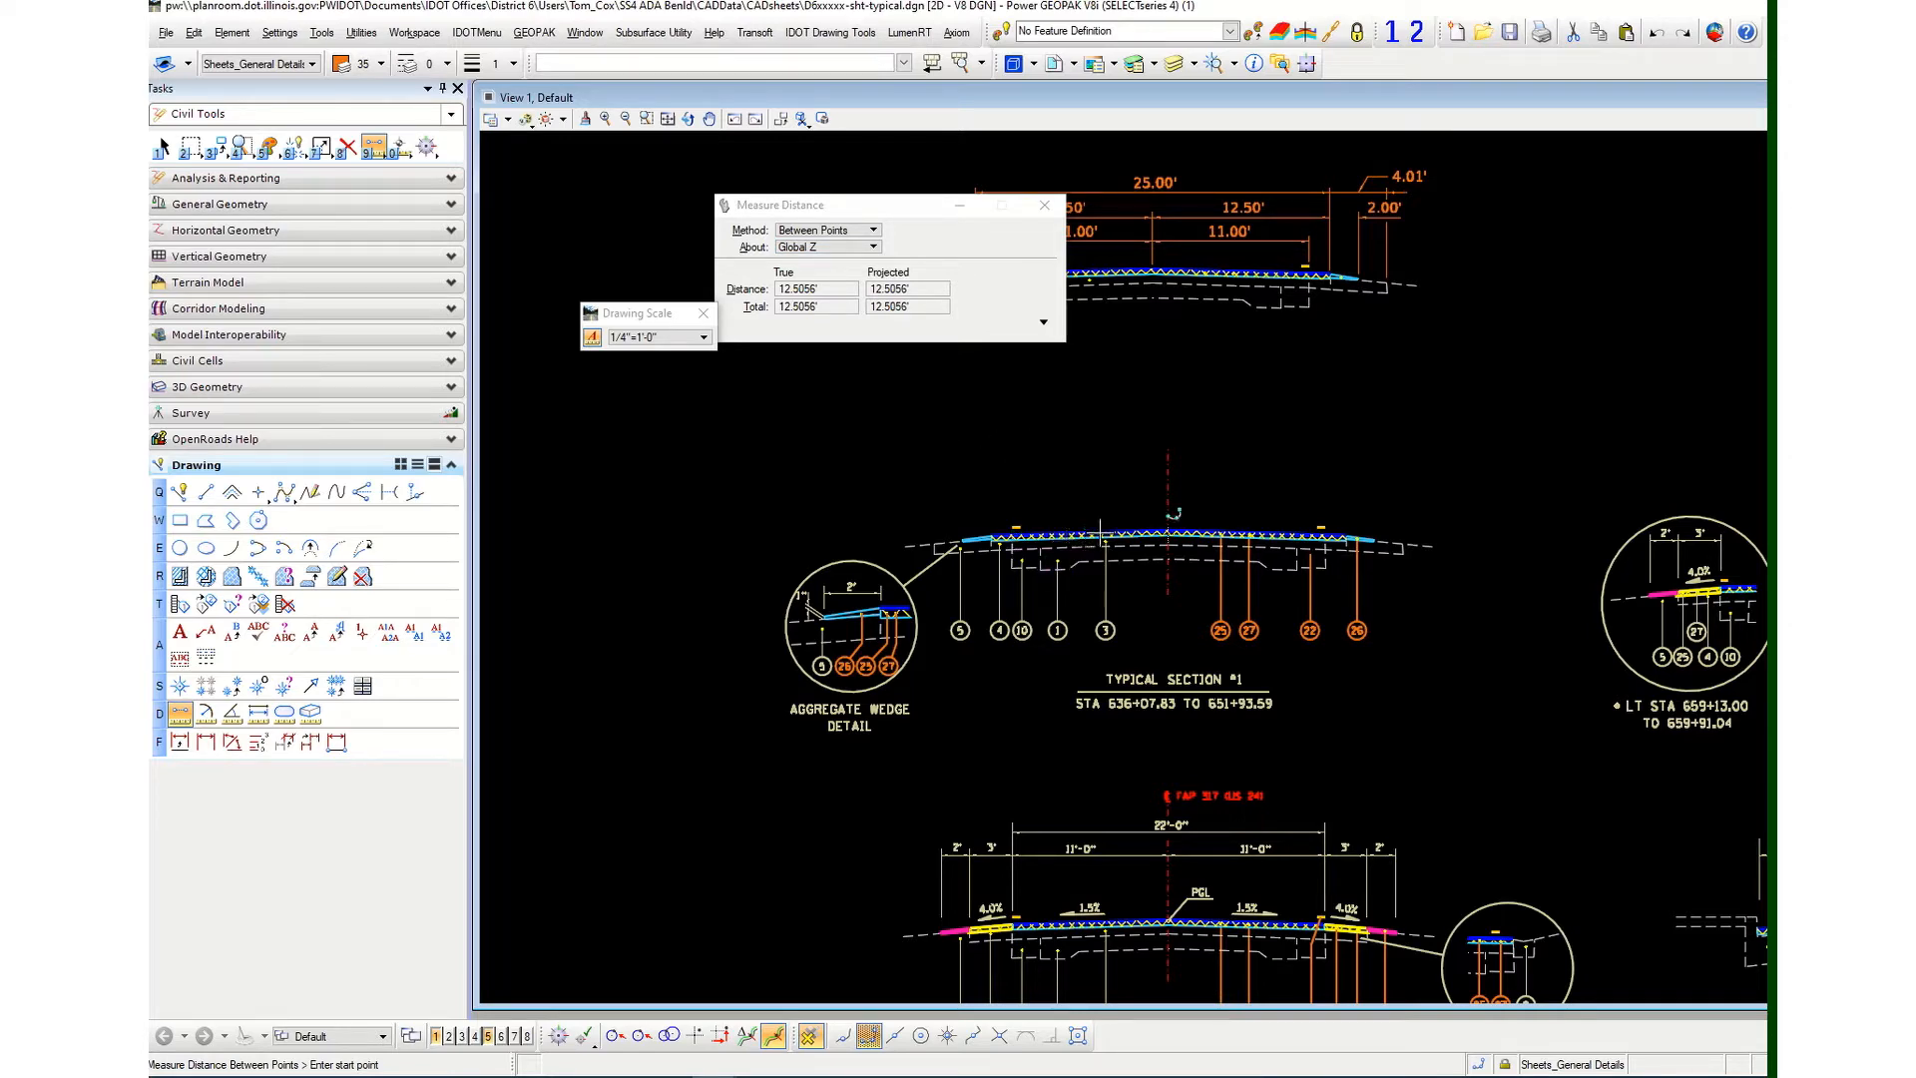
Open the IDOT V8 District Sheets tool and choose the Plan Sheet border for placement.
{"action": "scroll", "coordinate": [1025, 534], "scroll_direction": "down", "scroll_amount": 3}
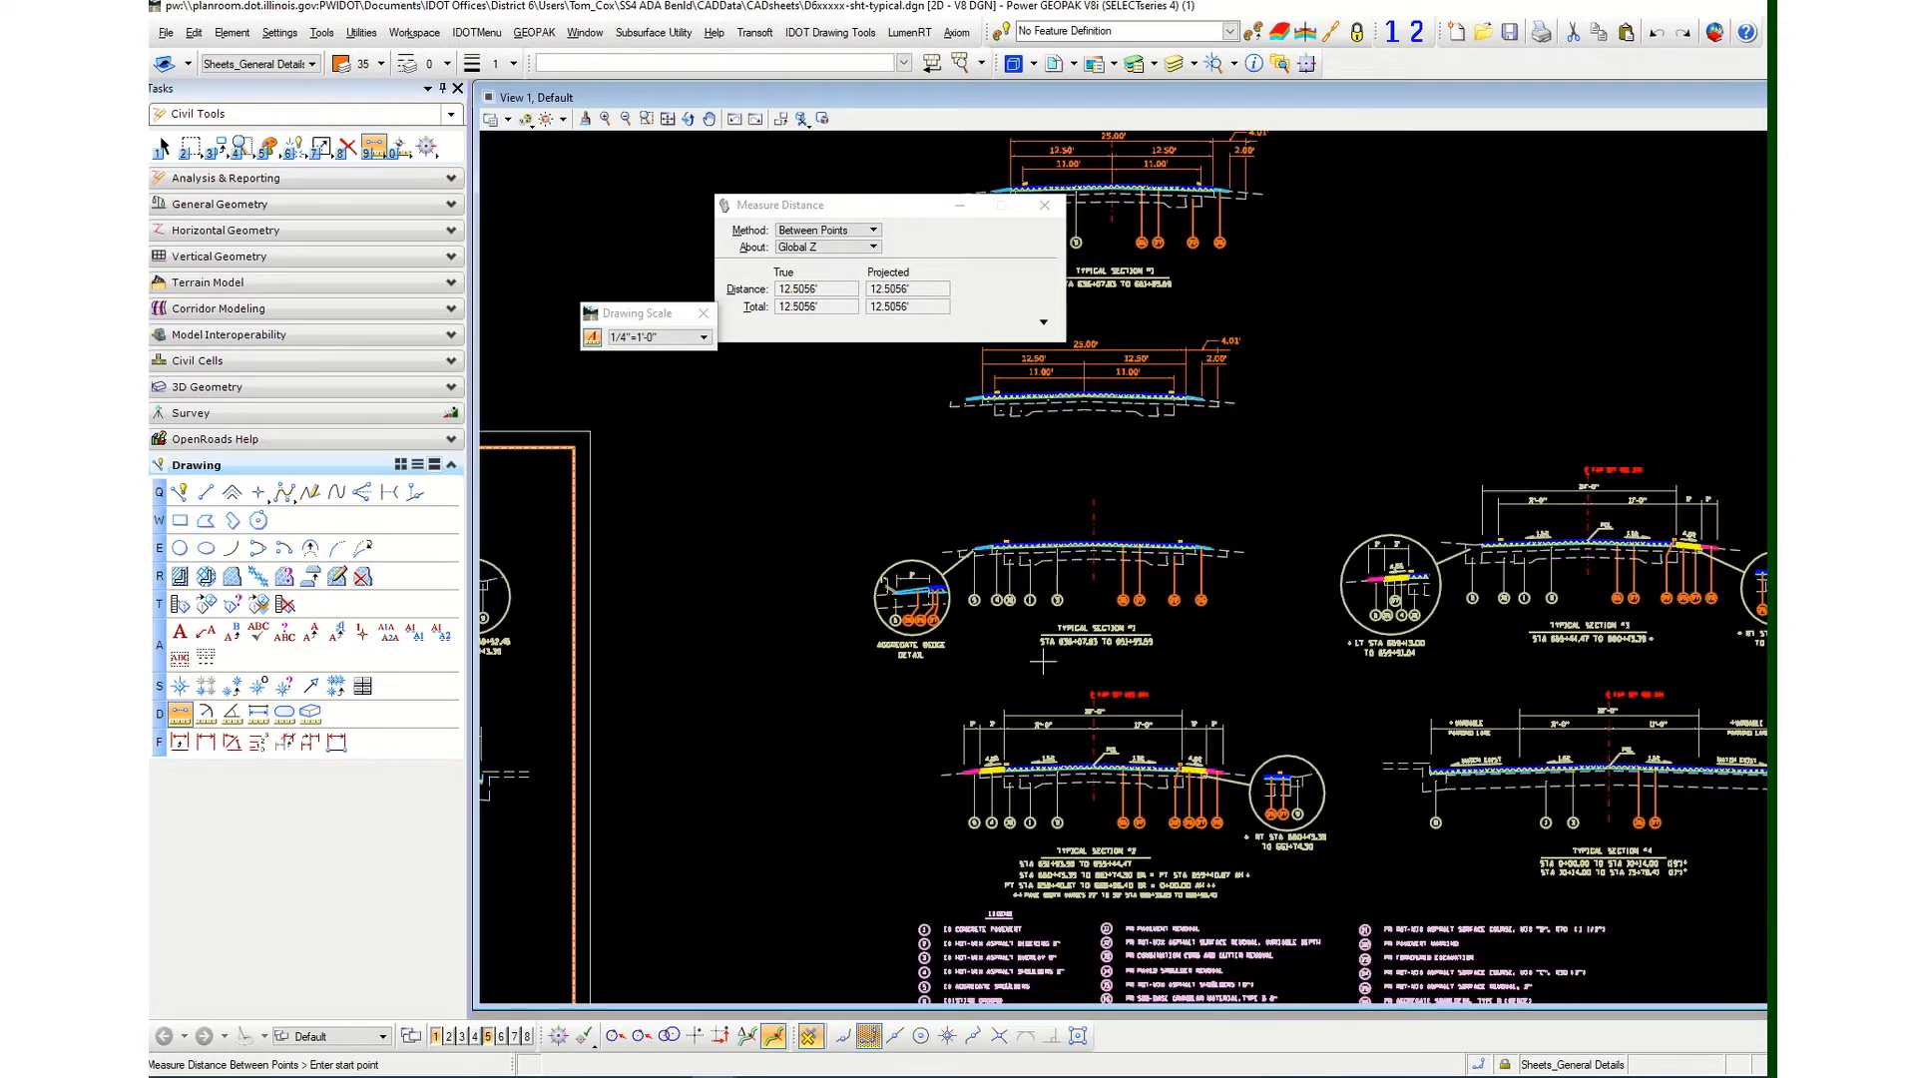
{"action": "scroll", "coordinate": [1026, 534], "scroll_direction": "down", "scroll_amount": 2}
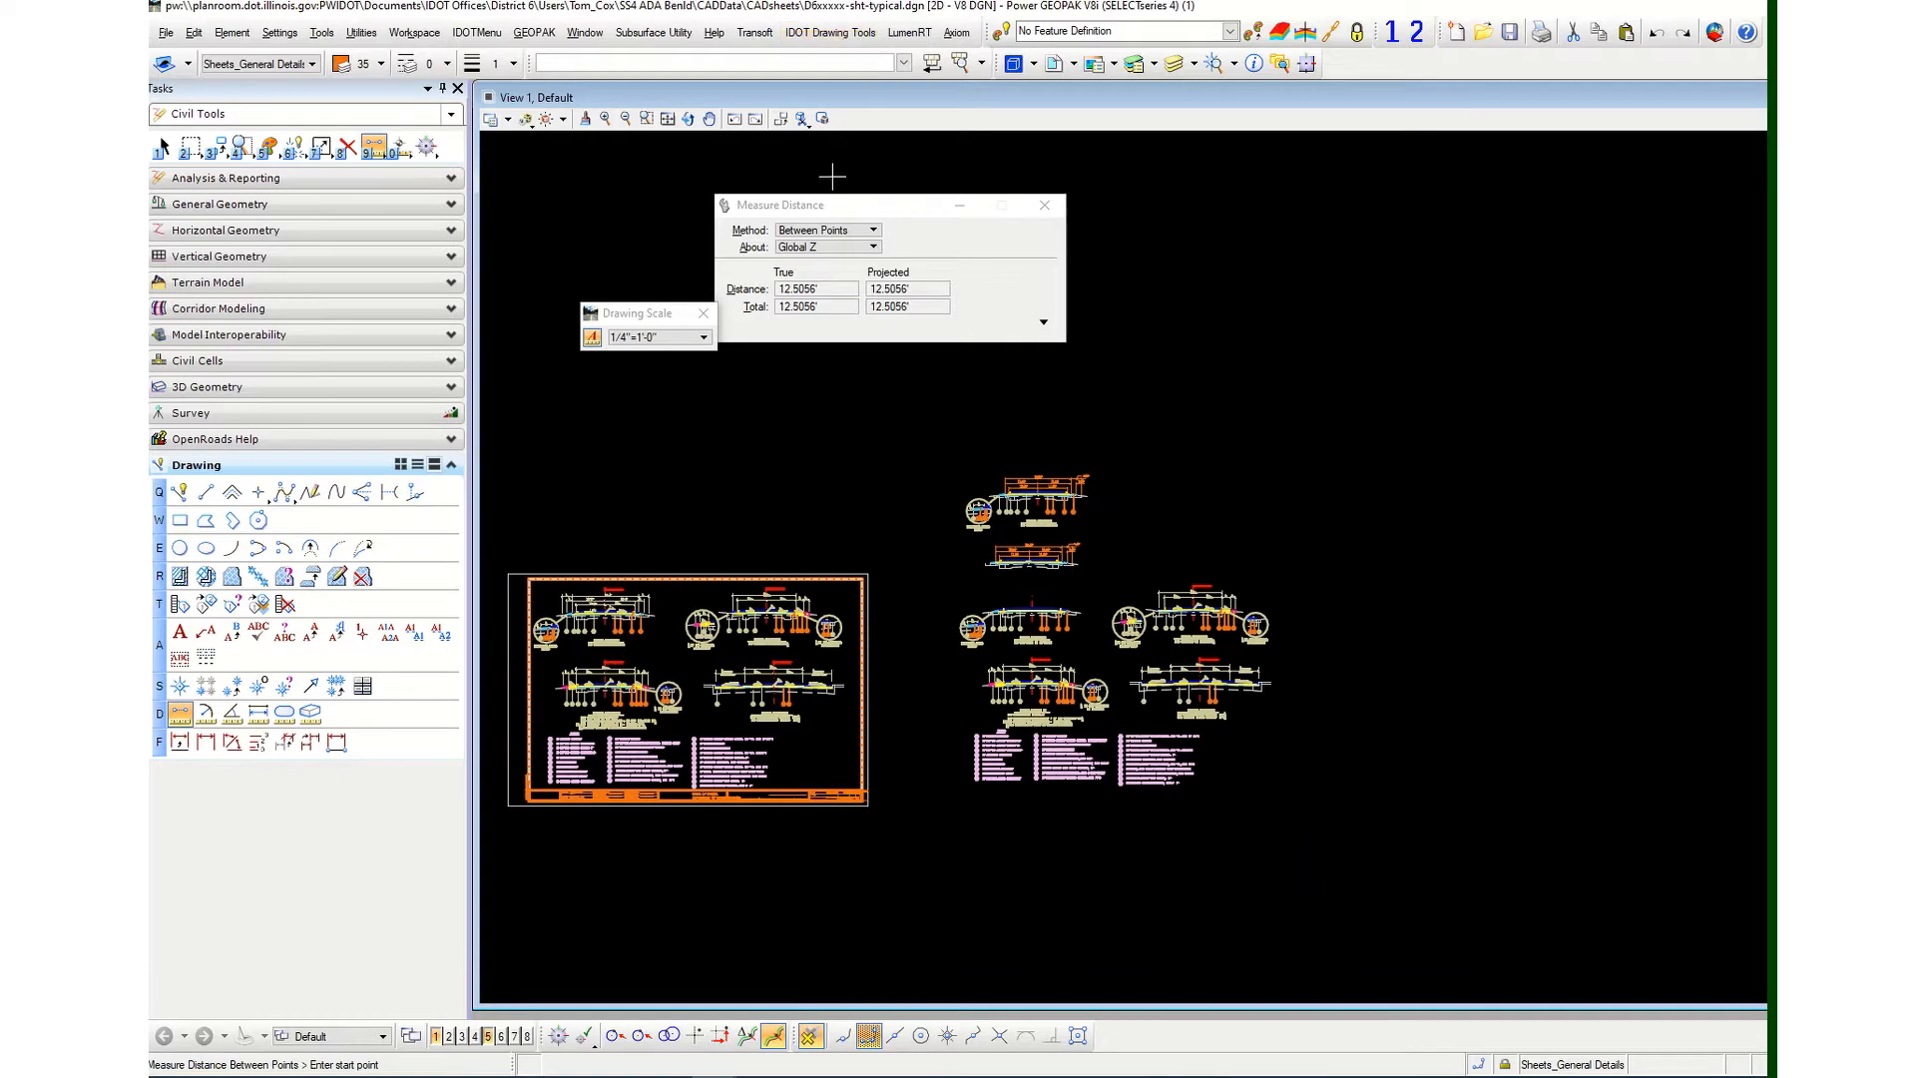
{"action": "left_click_drag", "start_coordinate": [837, 205], "coordinate": [861, 178]}
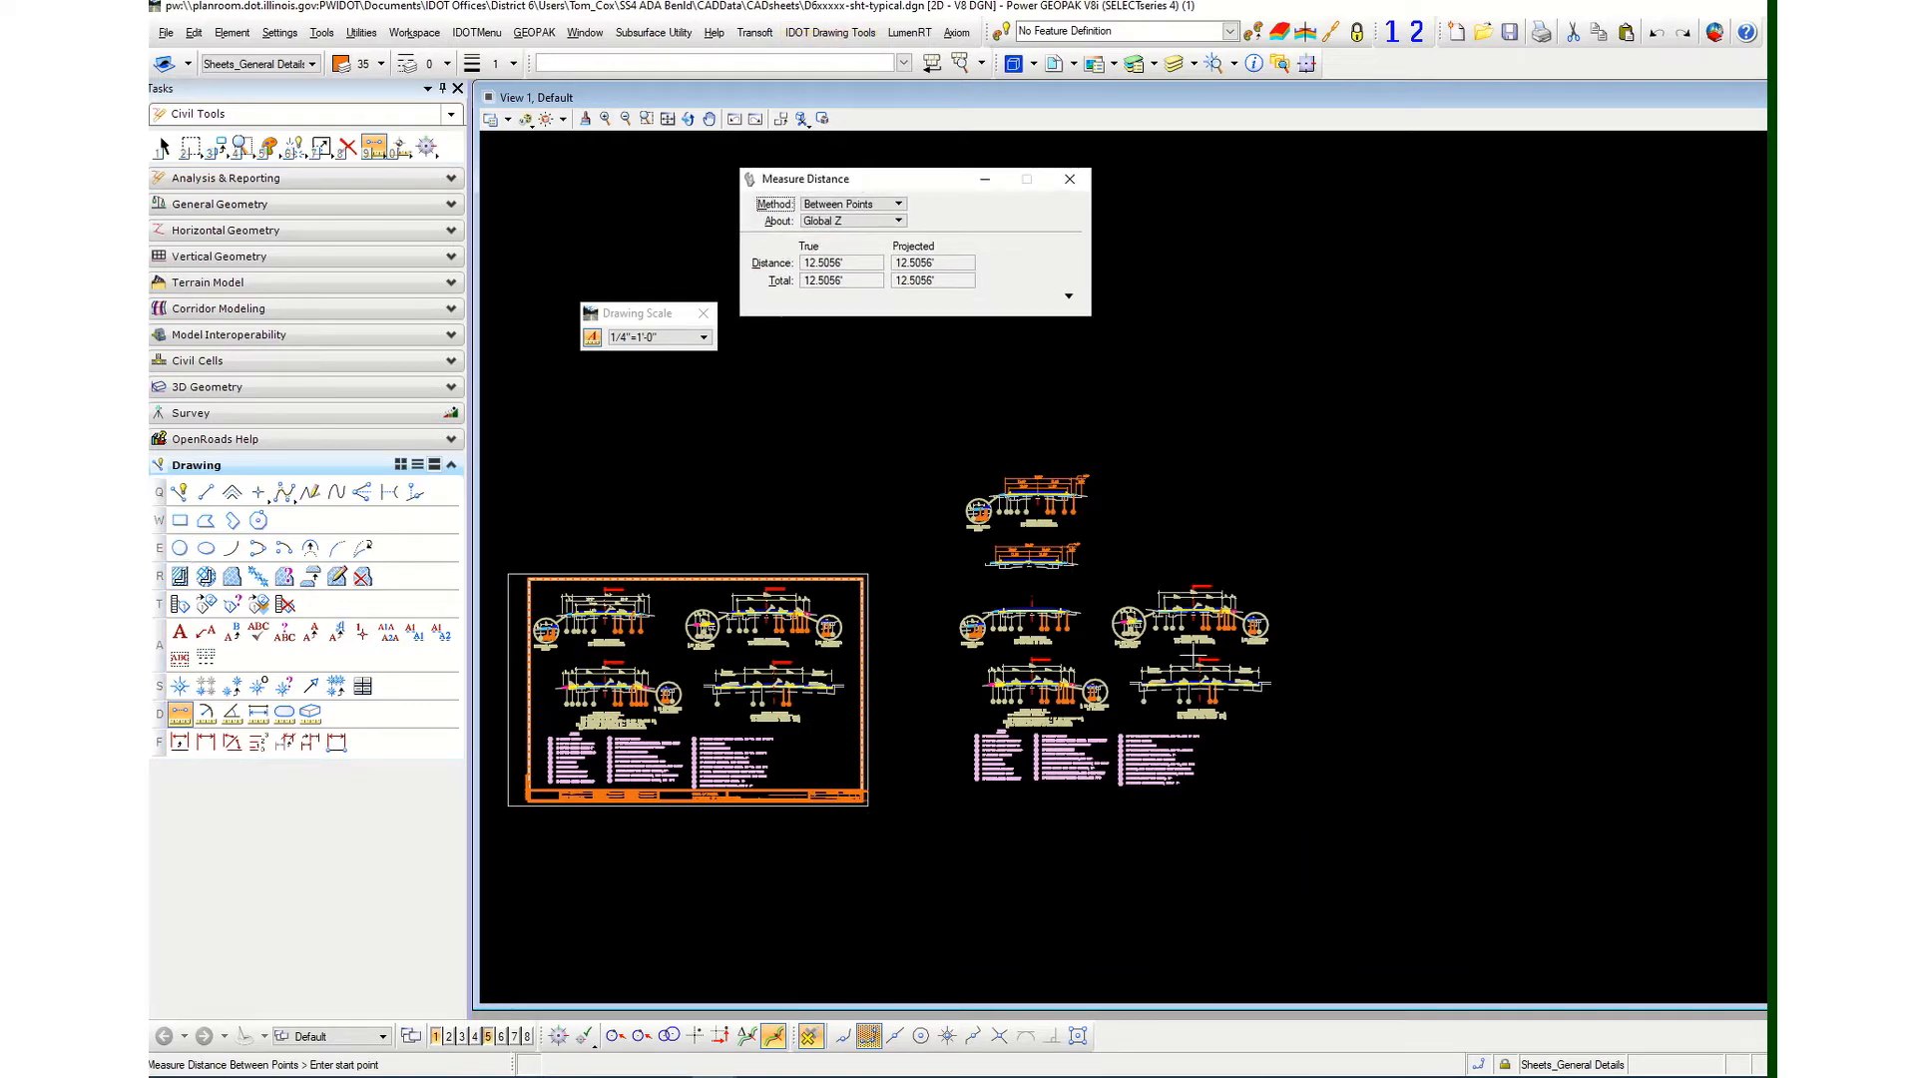
{"action": "left_click", "coordinate": [476, 32]}
{"action": "left_click", "coordinate": [526, 208]}
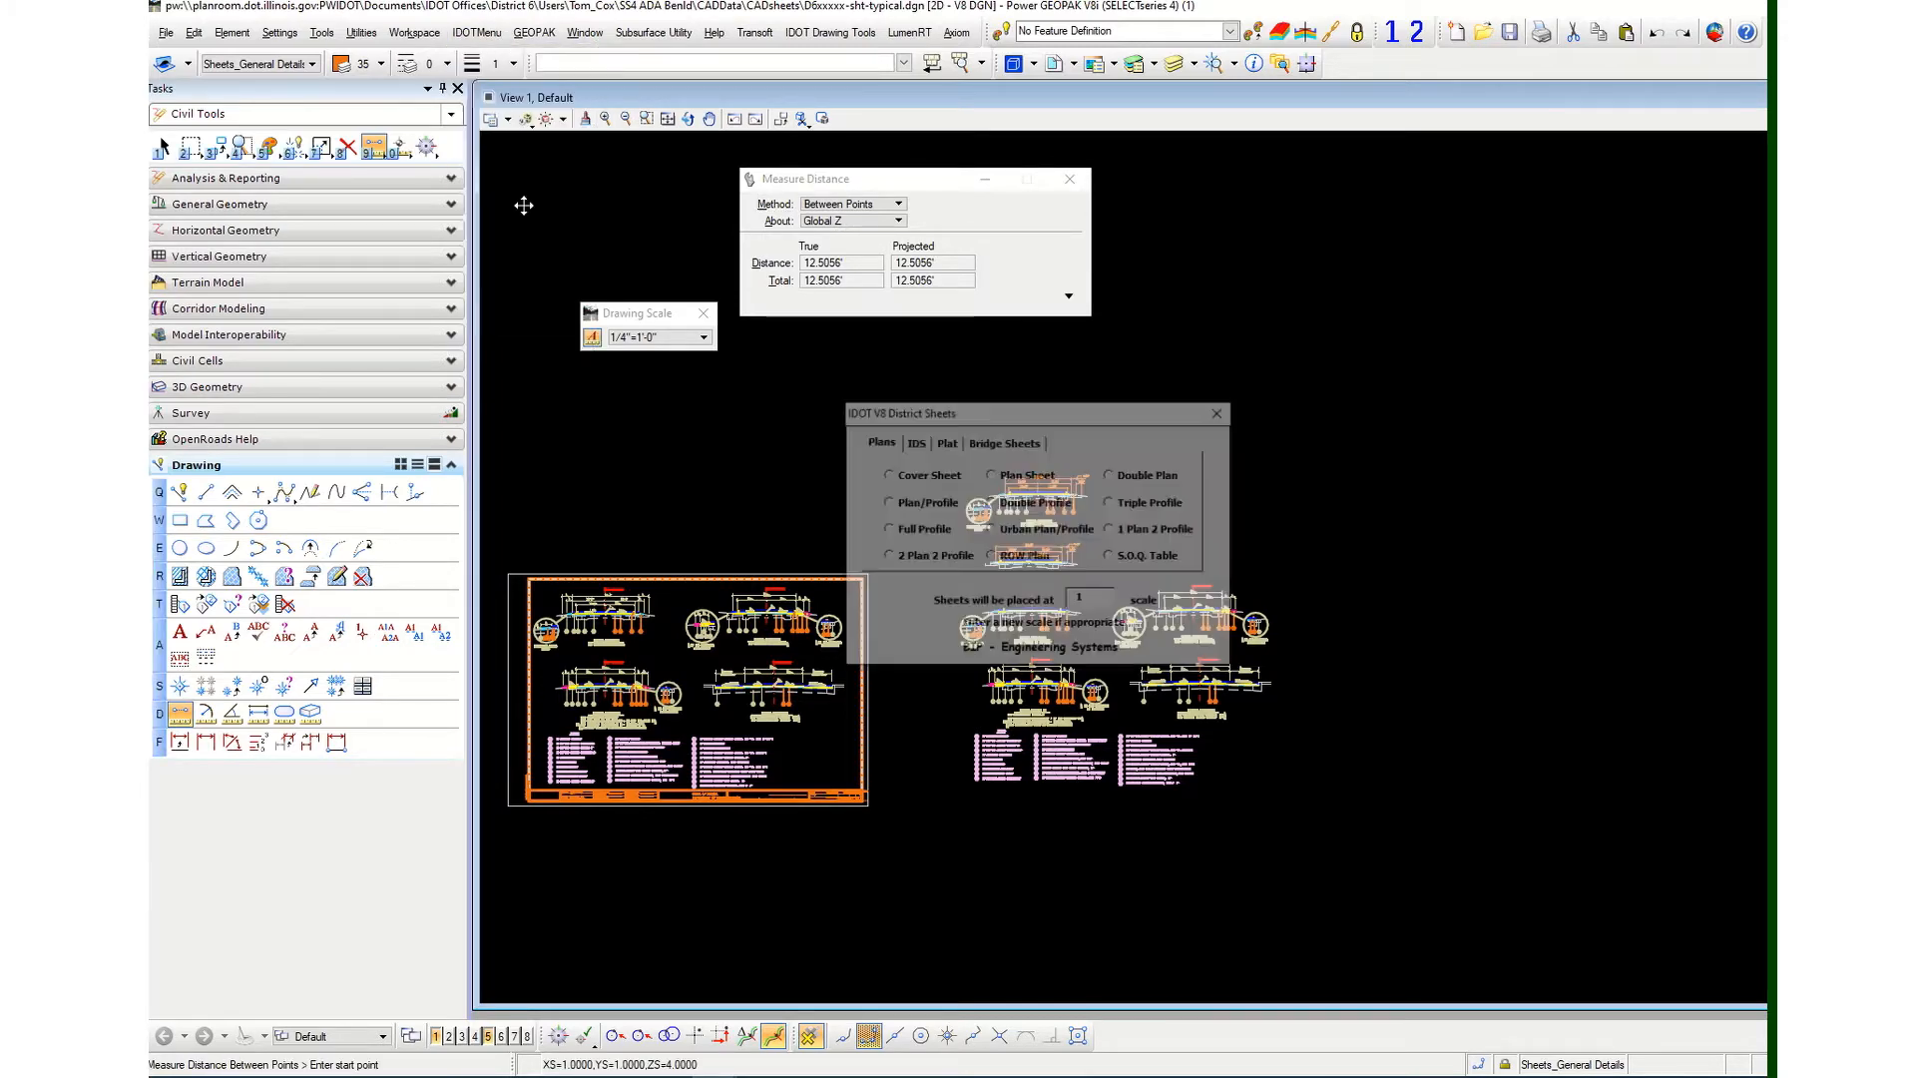
{"action": "left_click_drag", "start_coordinate": [1031, 420], "coordinate": [1338, 239]}
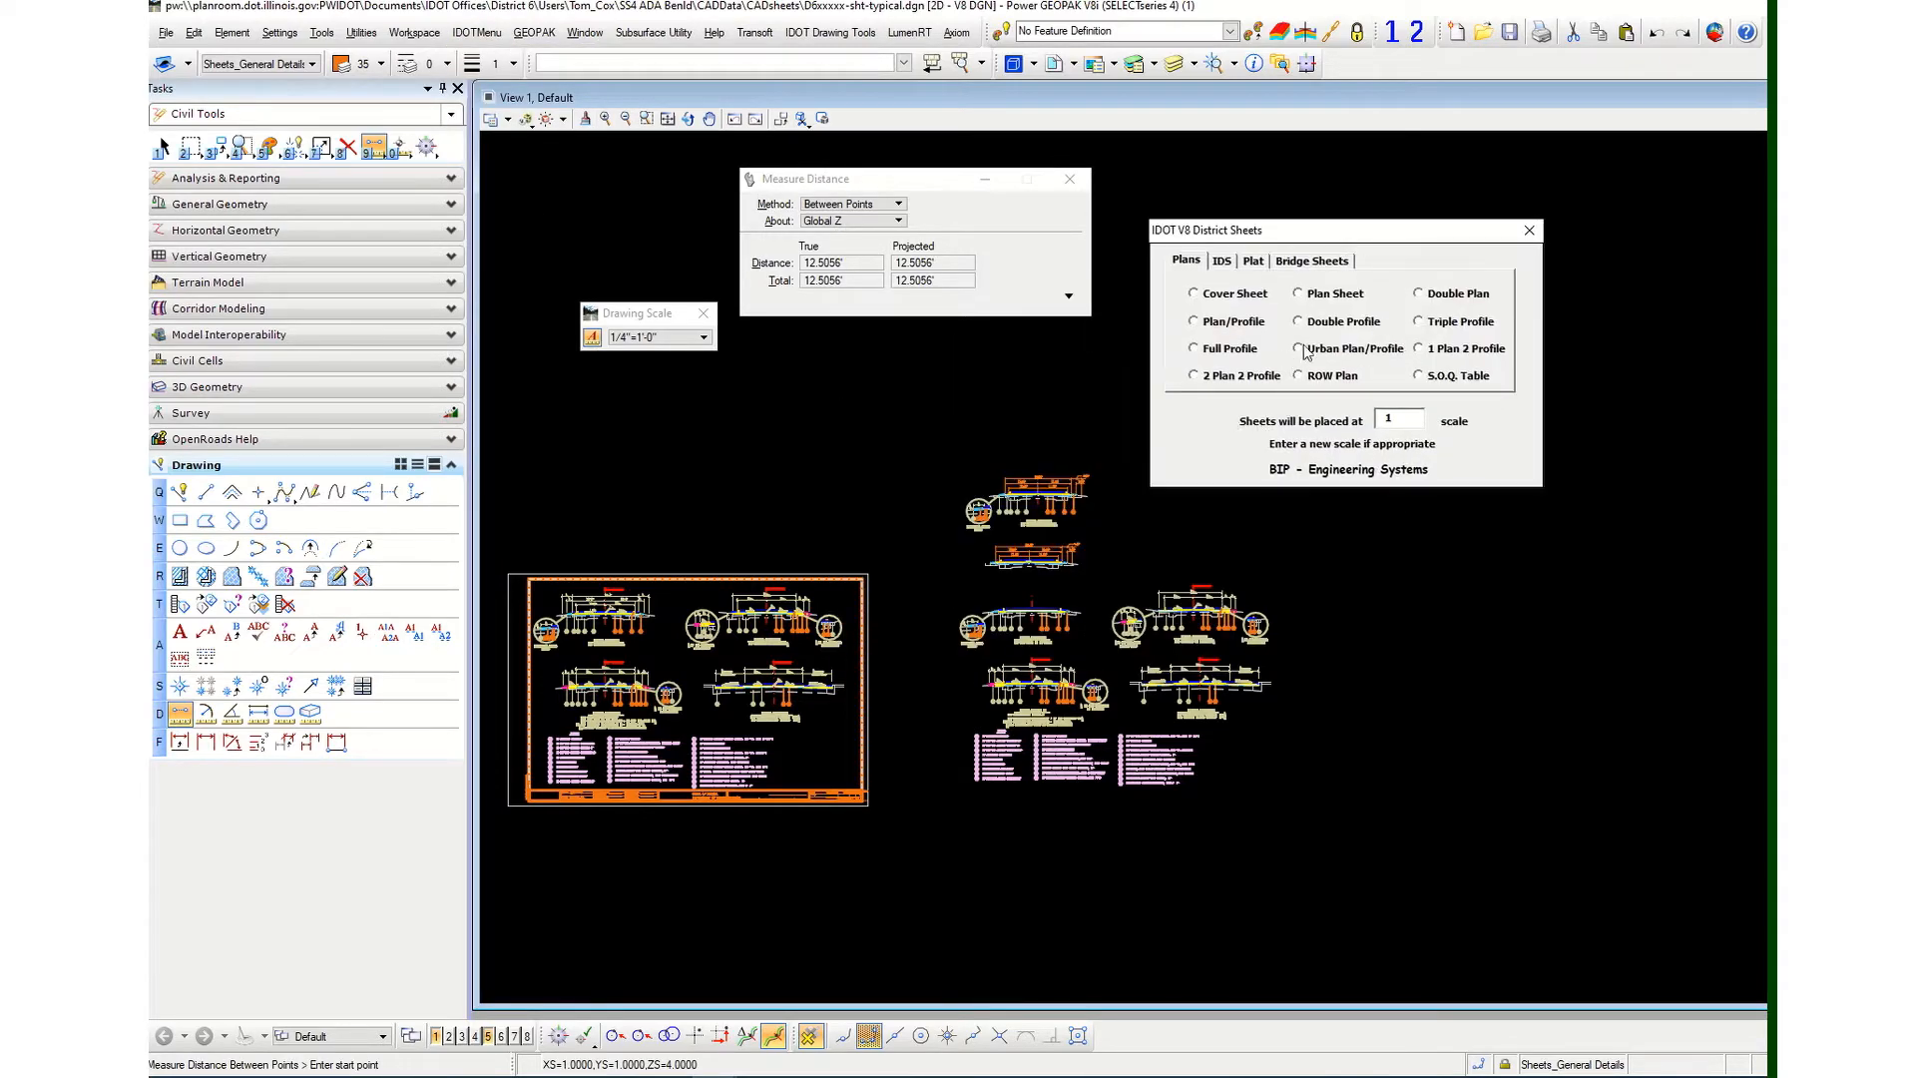
{"action": "left_click", "coordinate": [1298, 295]}
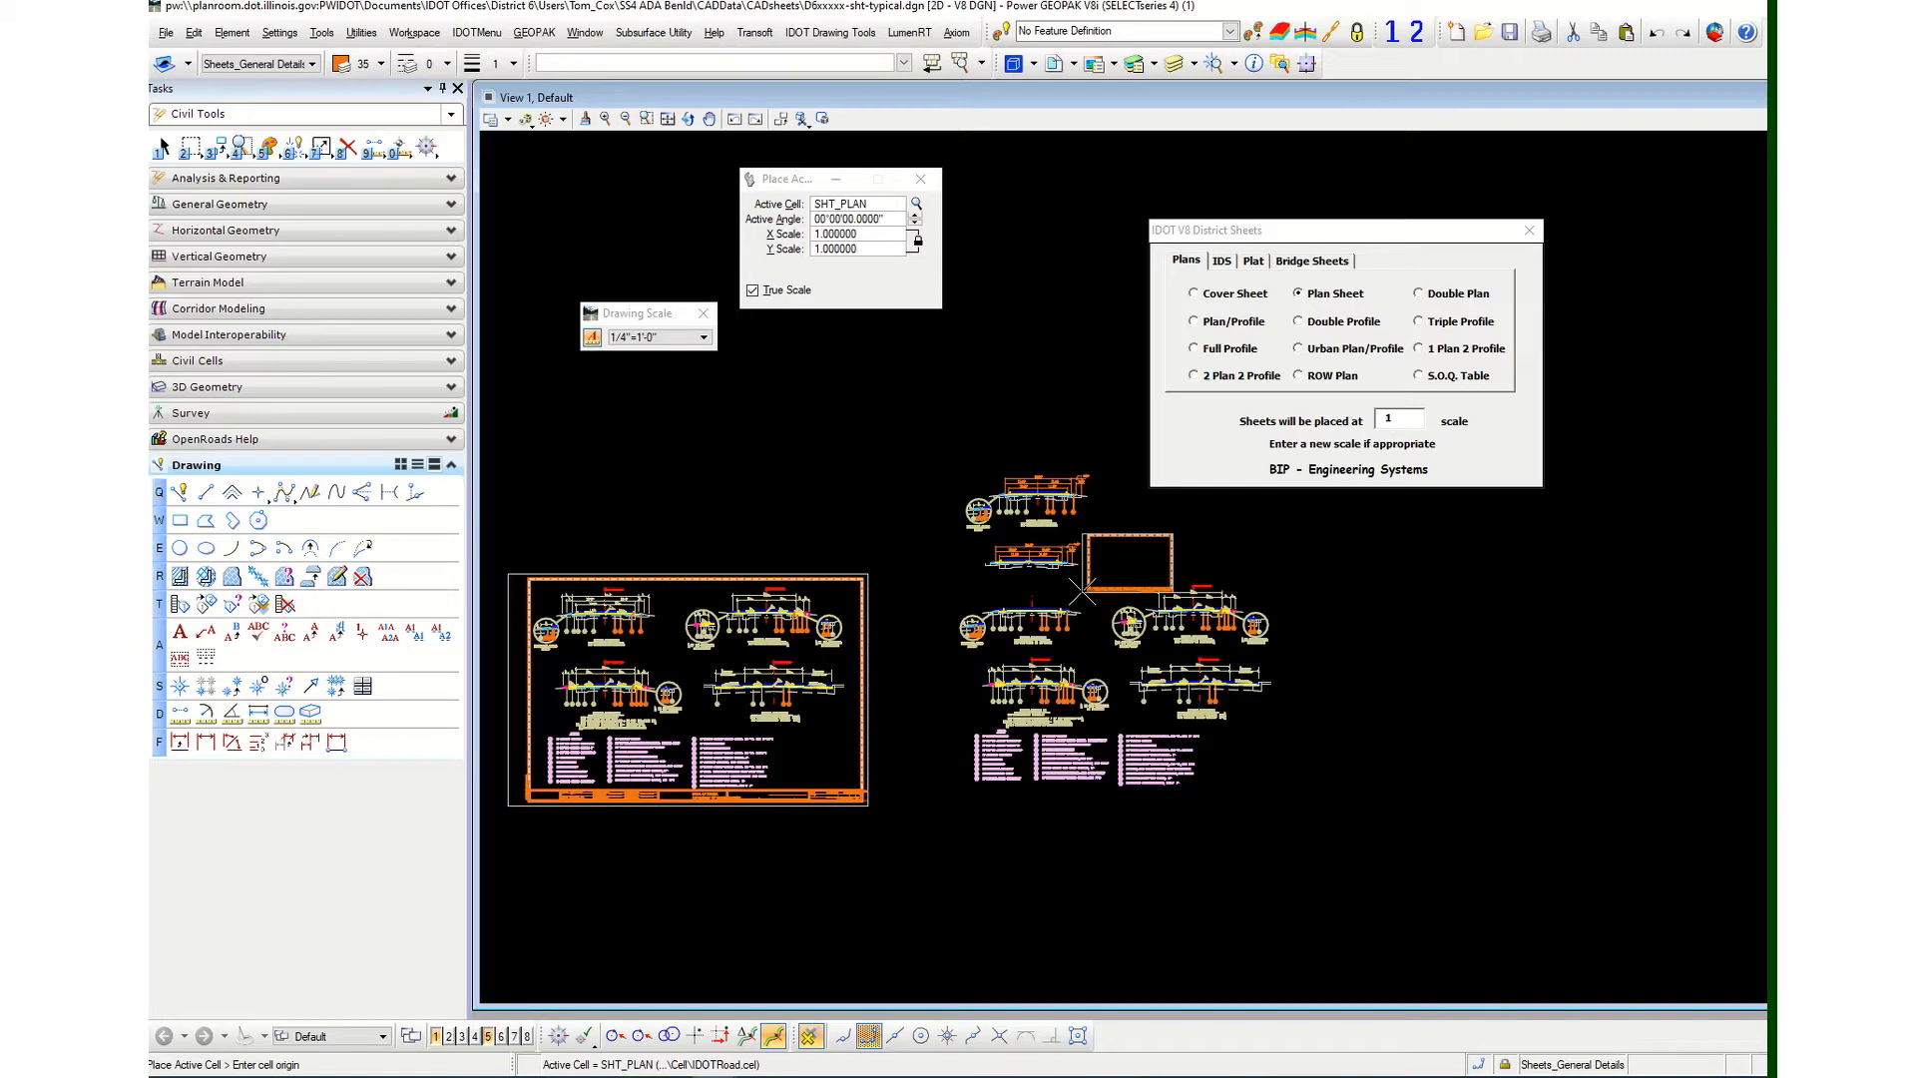
Set the sheet placement scale to 4 and place the plan sheet border around the unframed group of typical sections.
{"action": "left_click_drag", "start_coordinate": [1408, 414], "coordinate": [1374, 419]}
{"action": "type", "text": "4"}
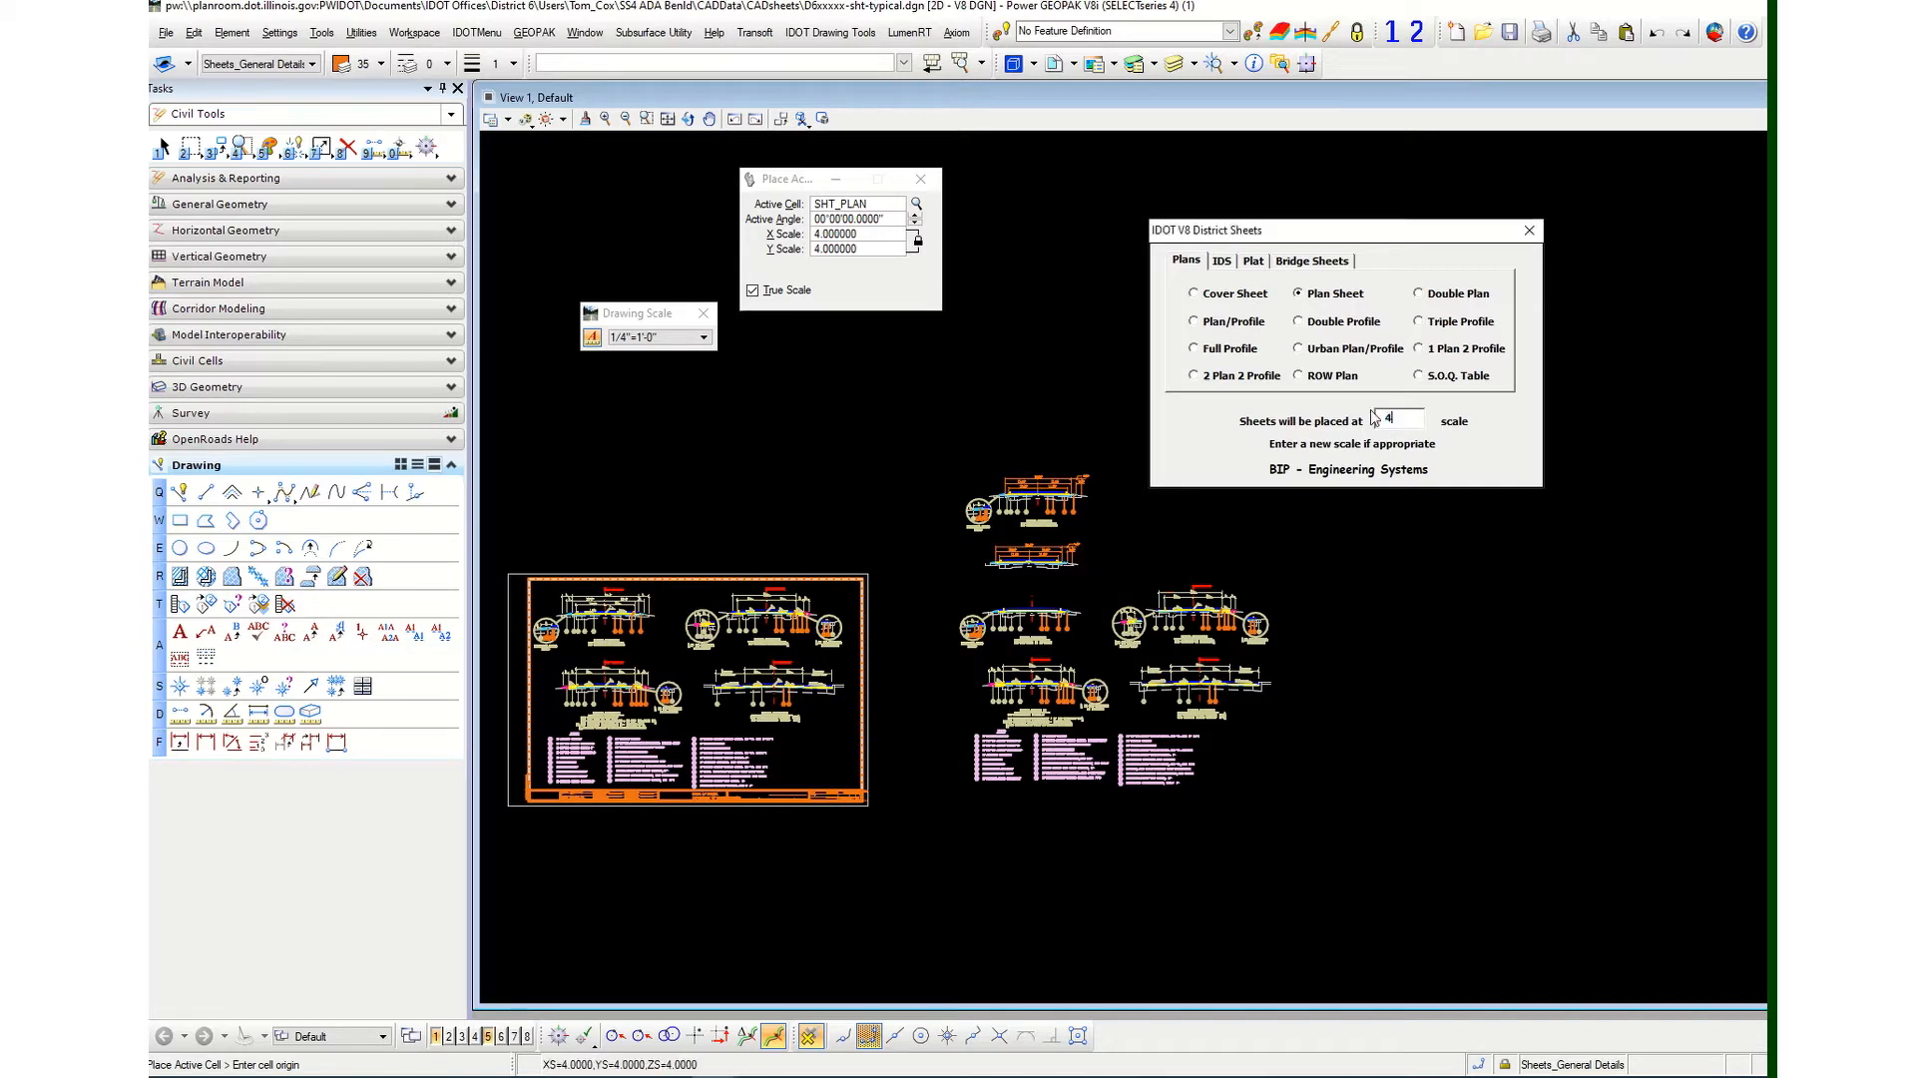
{"action": "key", "text": "Tab"}
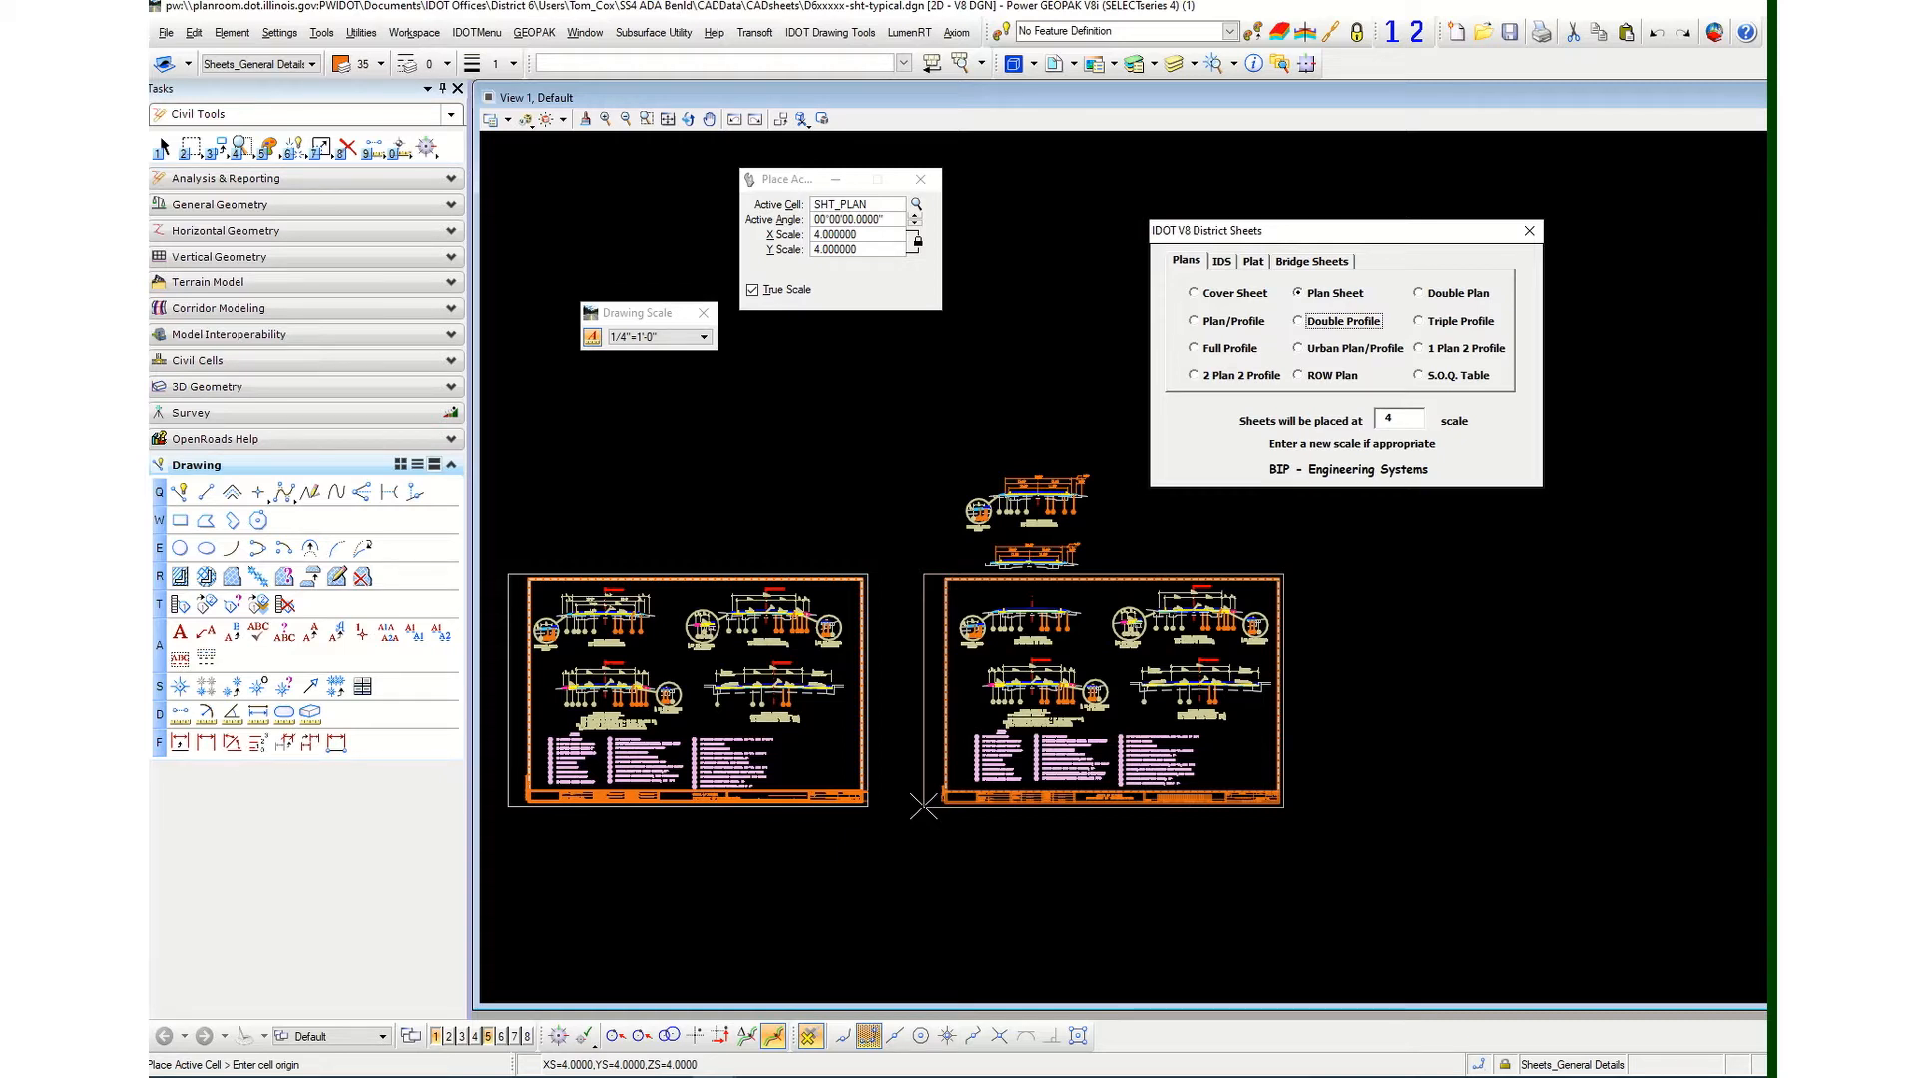
{"action": "left_click", "coordinate": [923, 804]}
{"action": "key", "text": "Escape"}
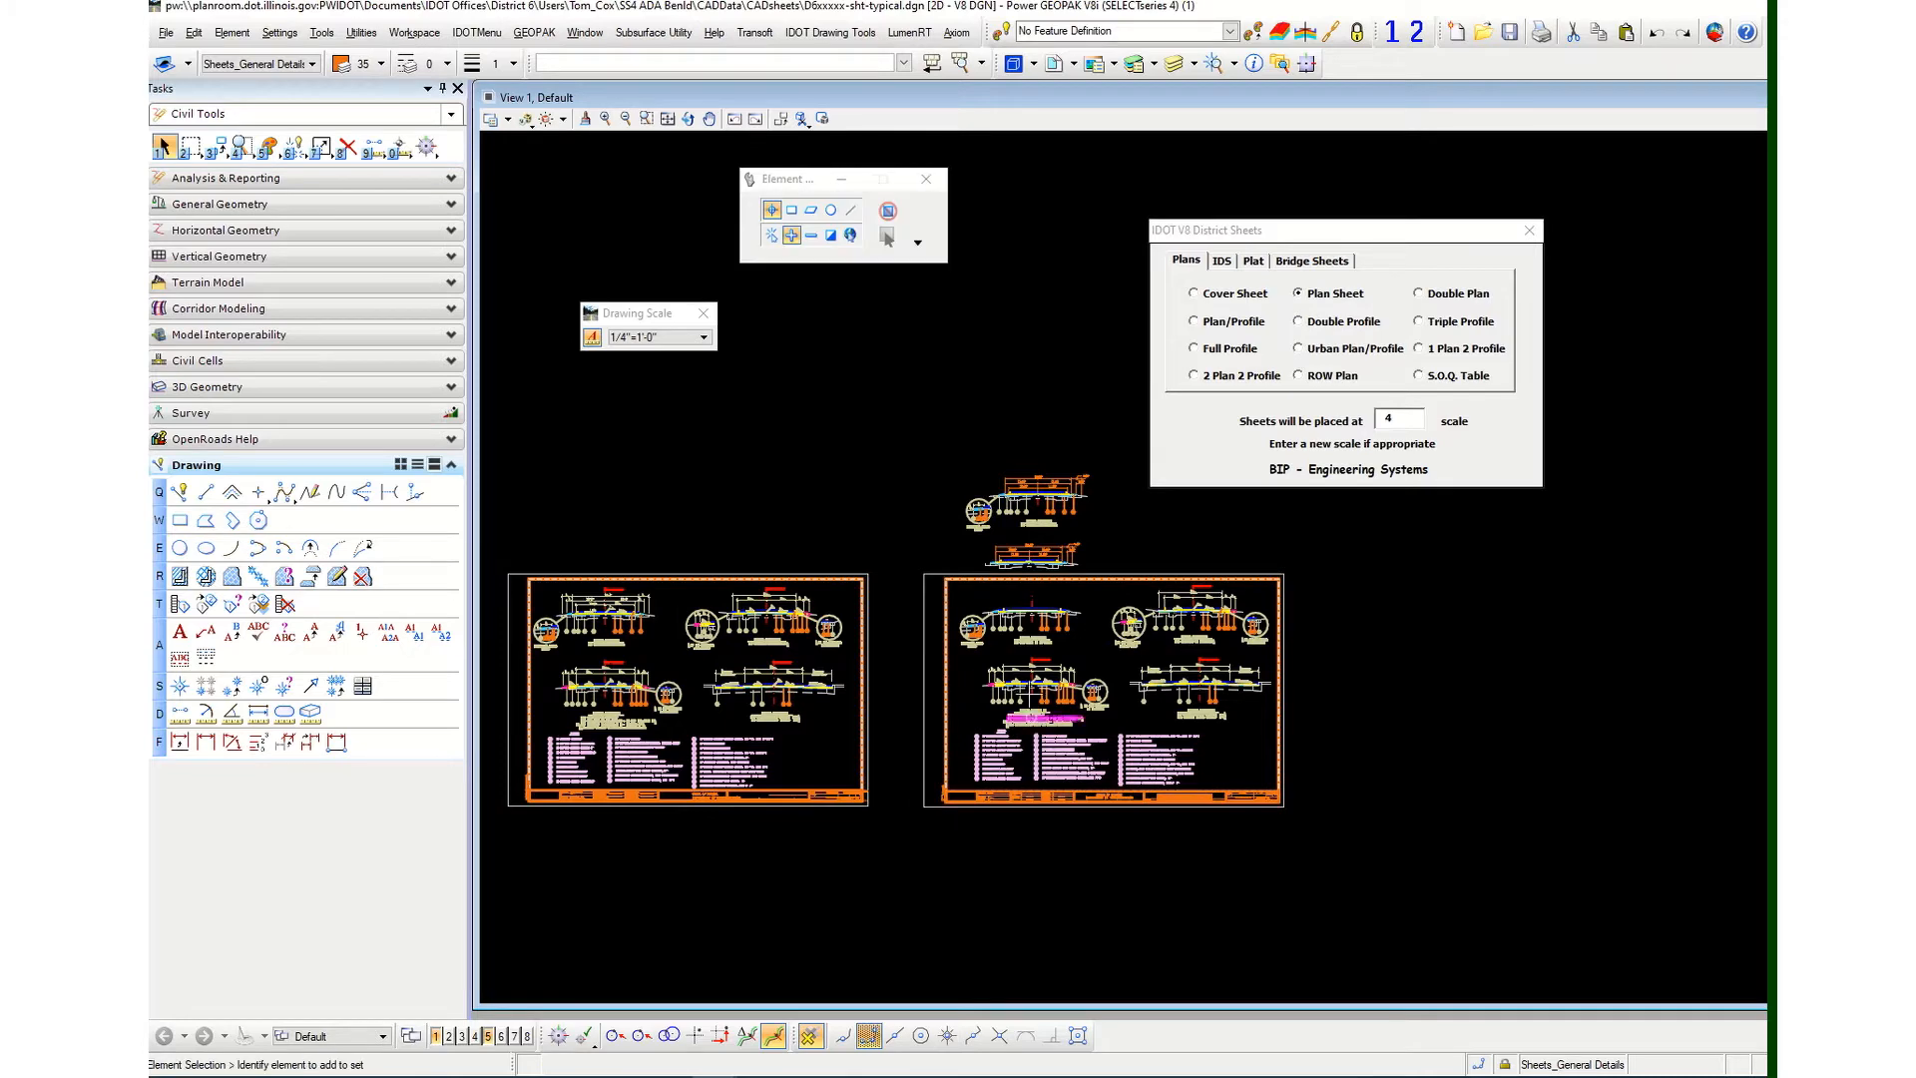
Check the custom design-to-paper ratio behind the 1/4"=1'-0" drawing scale and keep it.
{"action": "scroll", "coordinate": [992, 587], "scroll_direction": "up", "scroll_amount": 2}
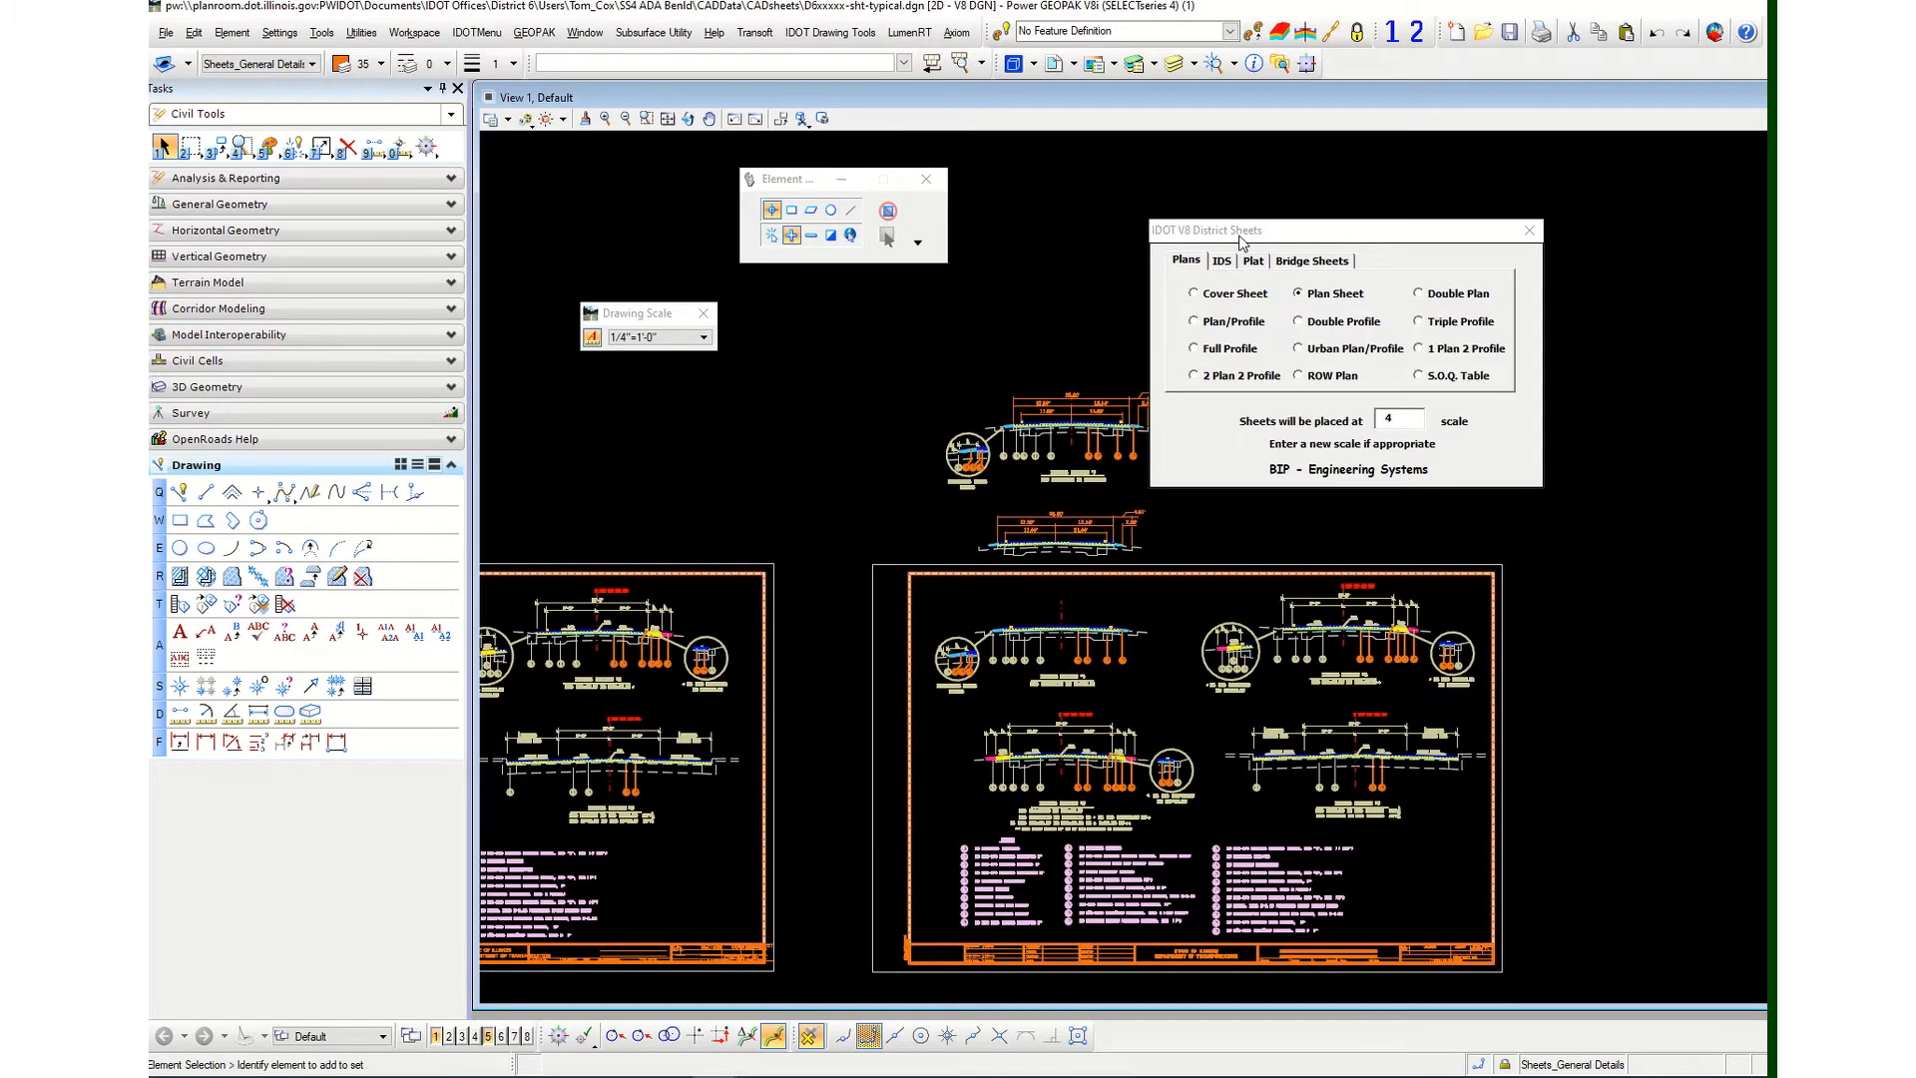
{"action": "left_click_drag", "start_coordinate": [1241, 239], "coordinate": [1313, 201]}
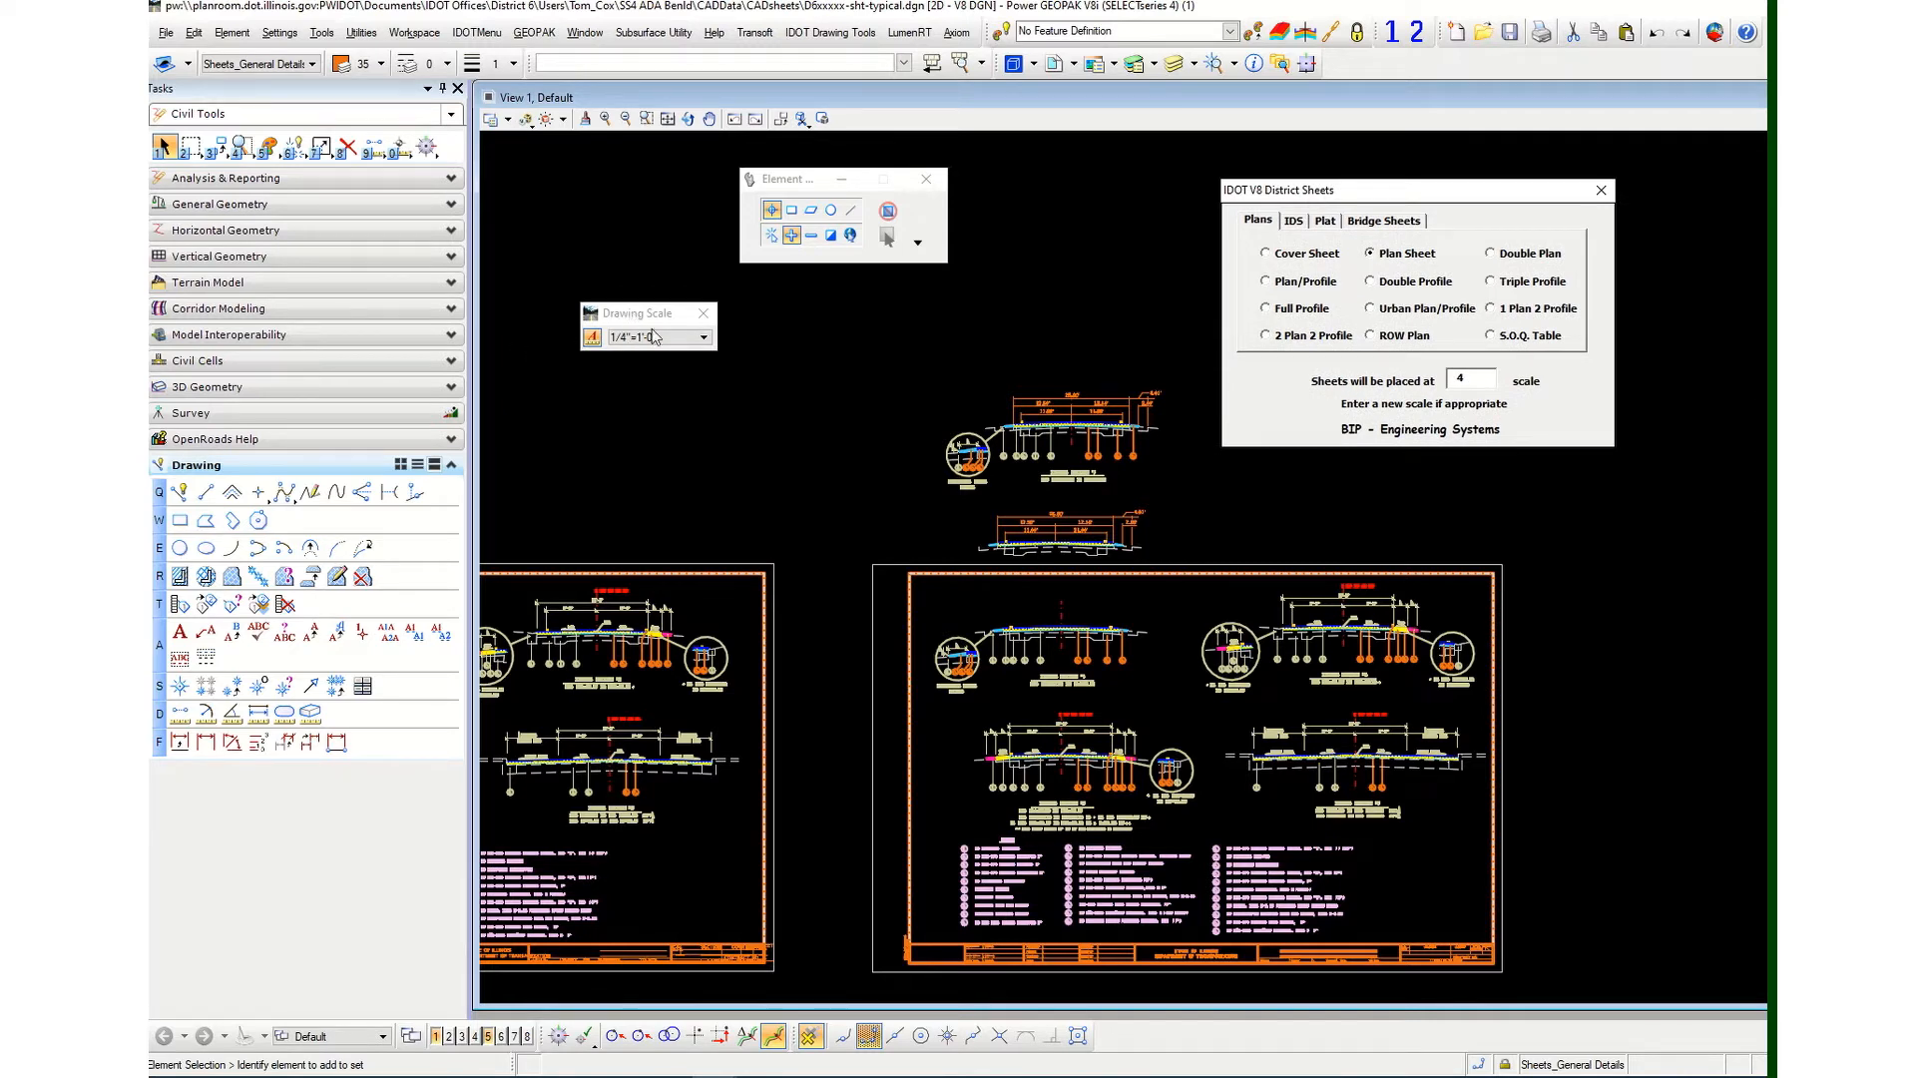
{"action": "left_click", "coordinate": [692, 339]}
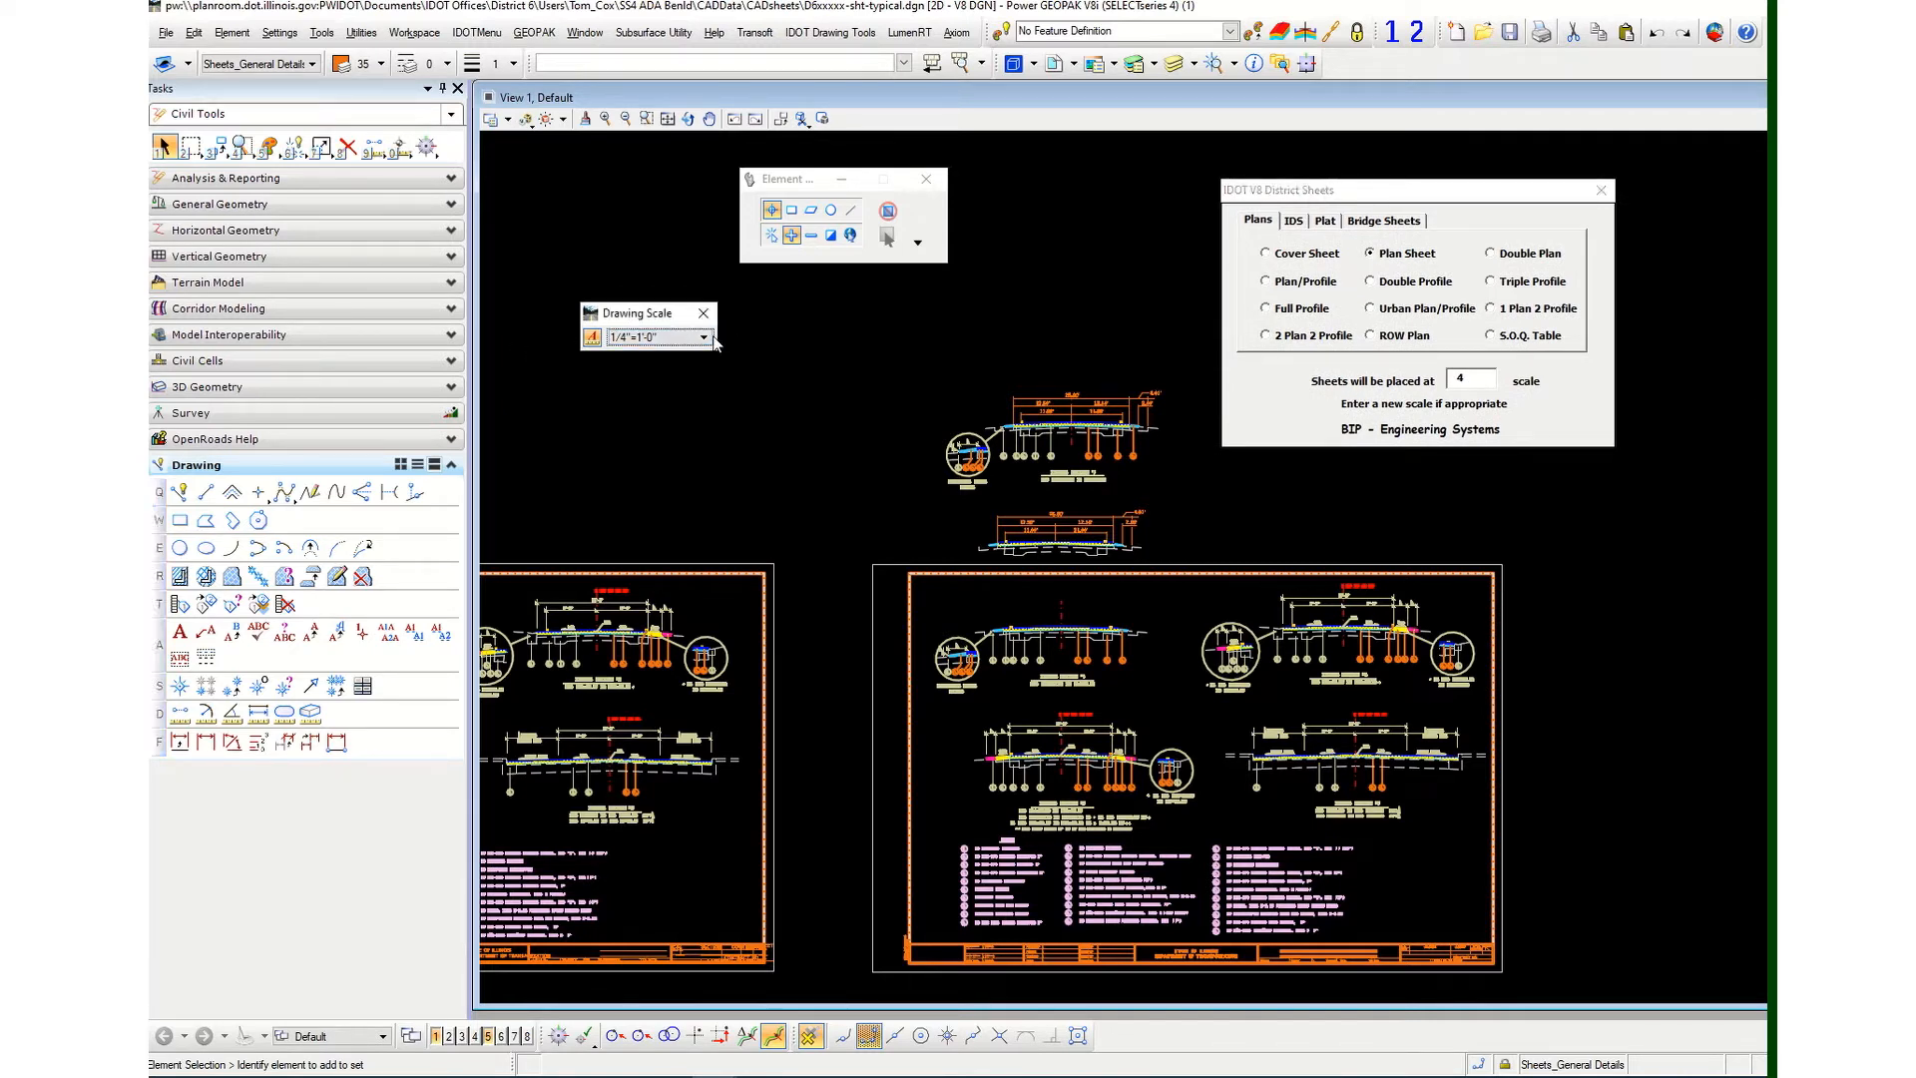
{"action": "left_click", "coordinate": [712, 338]}
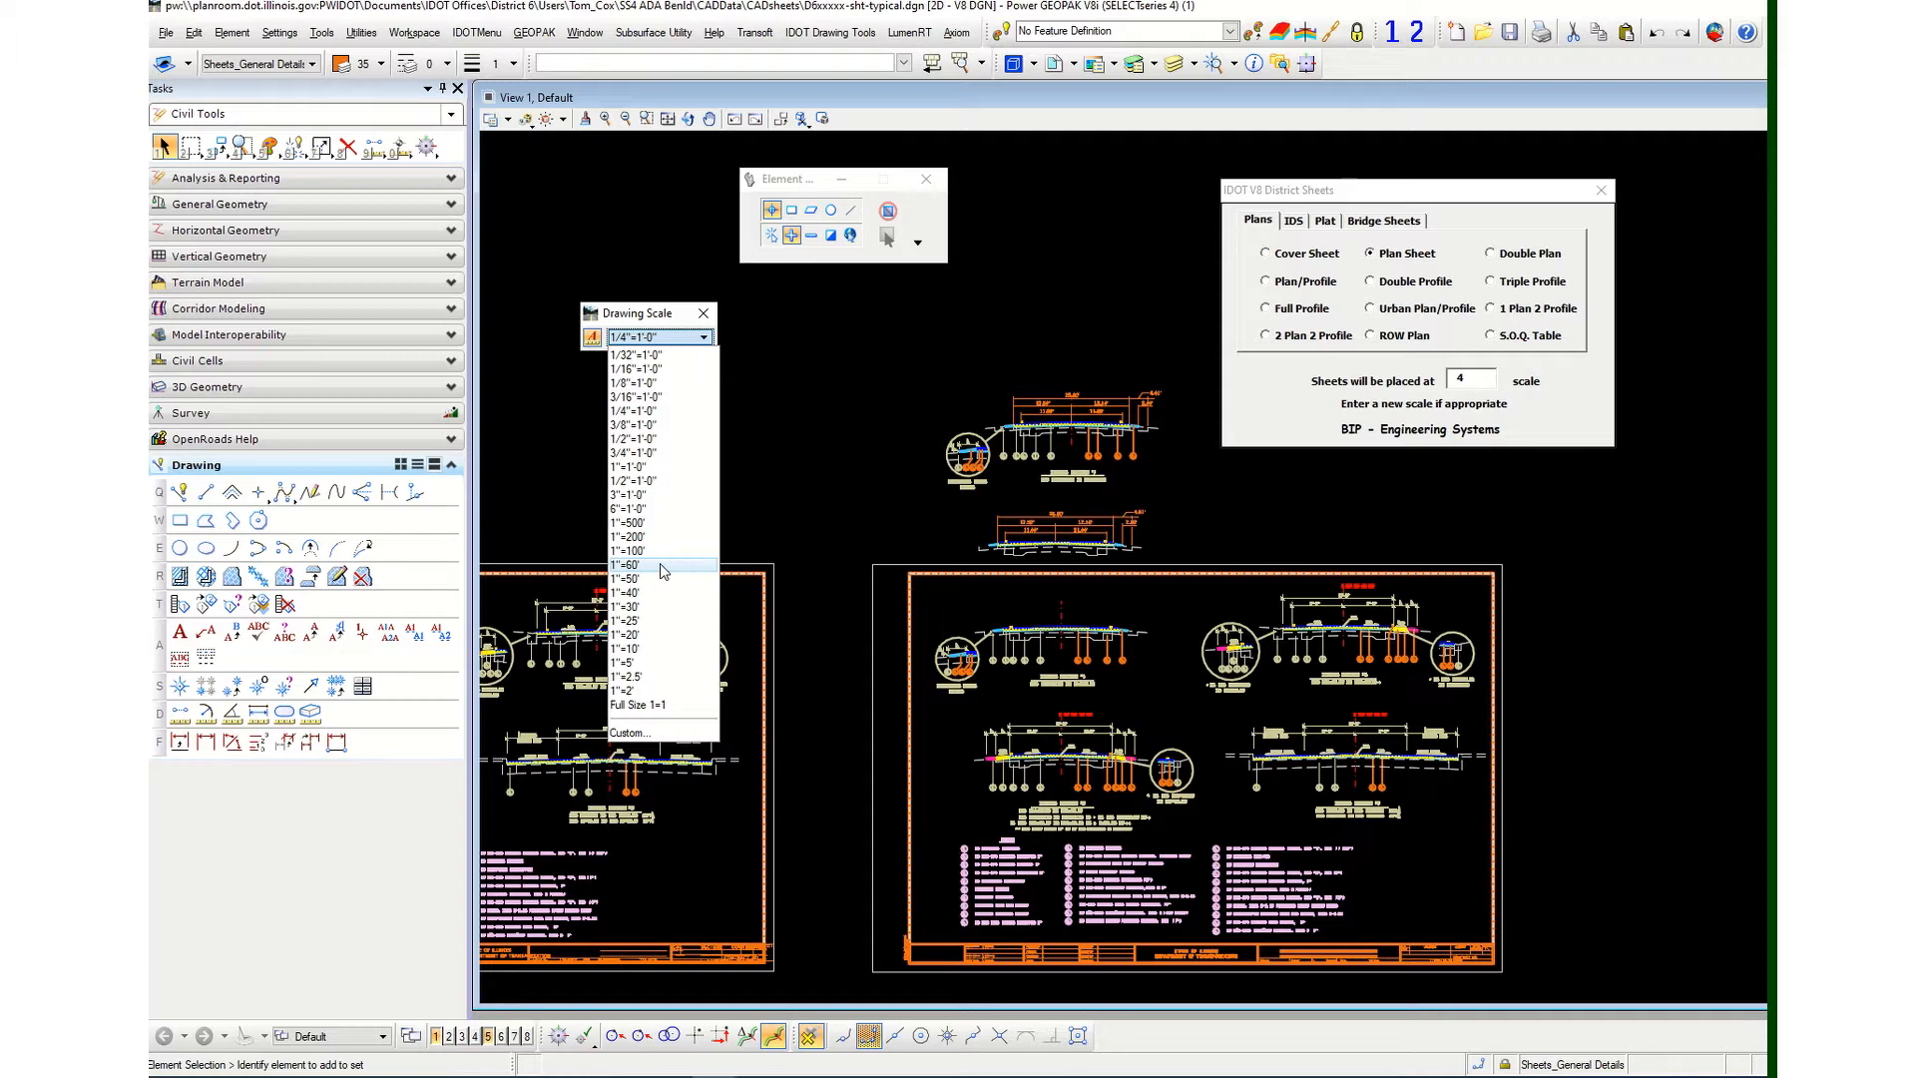
{"action": "left_click", "coordinate": [639, 733]}
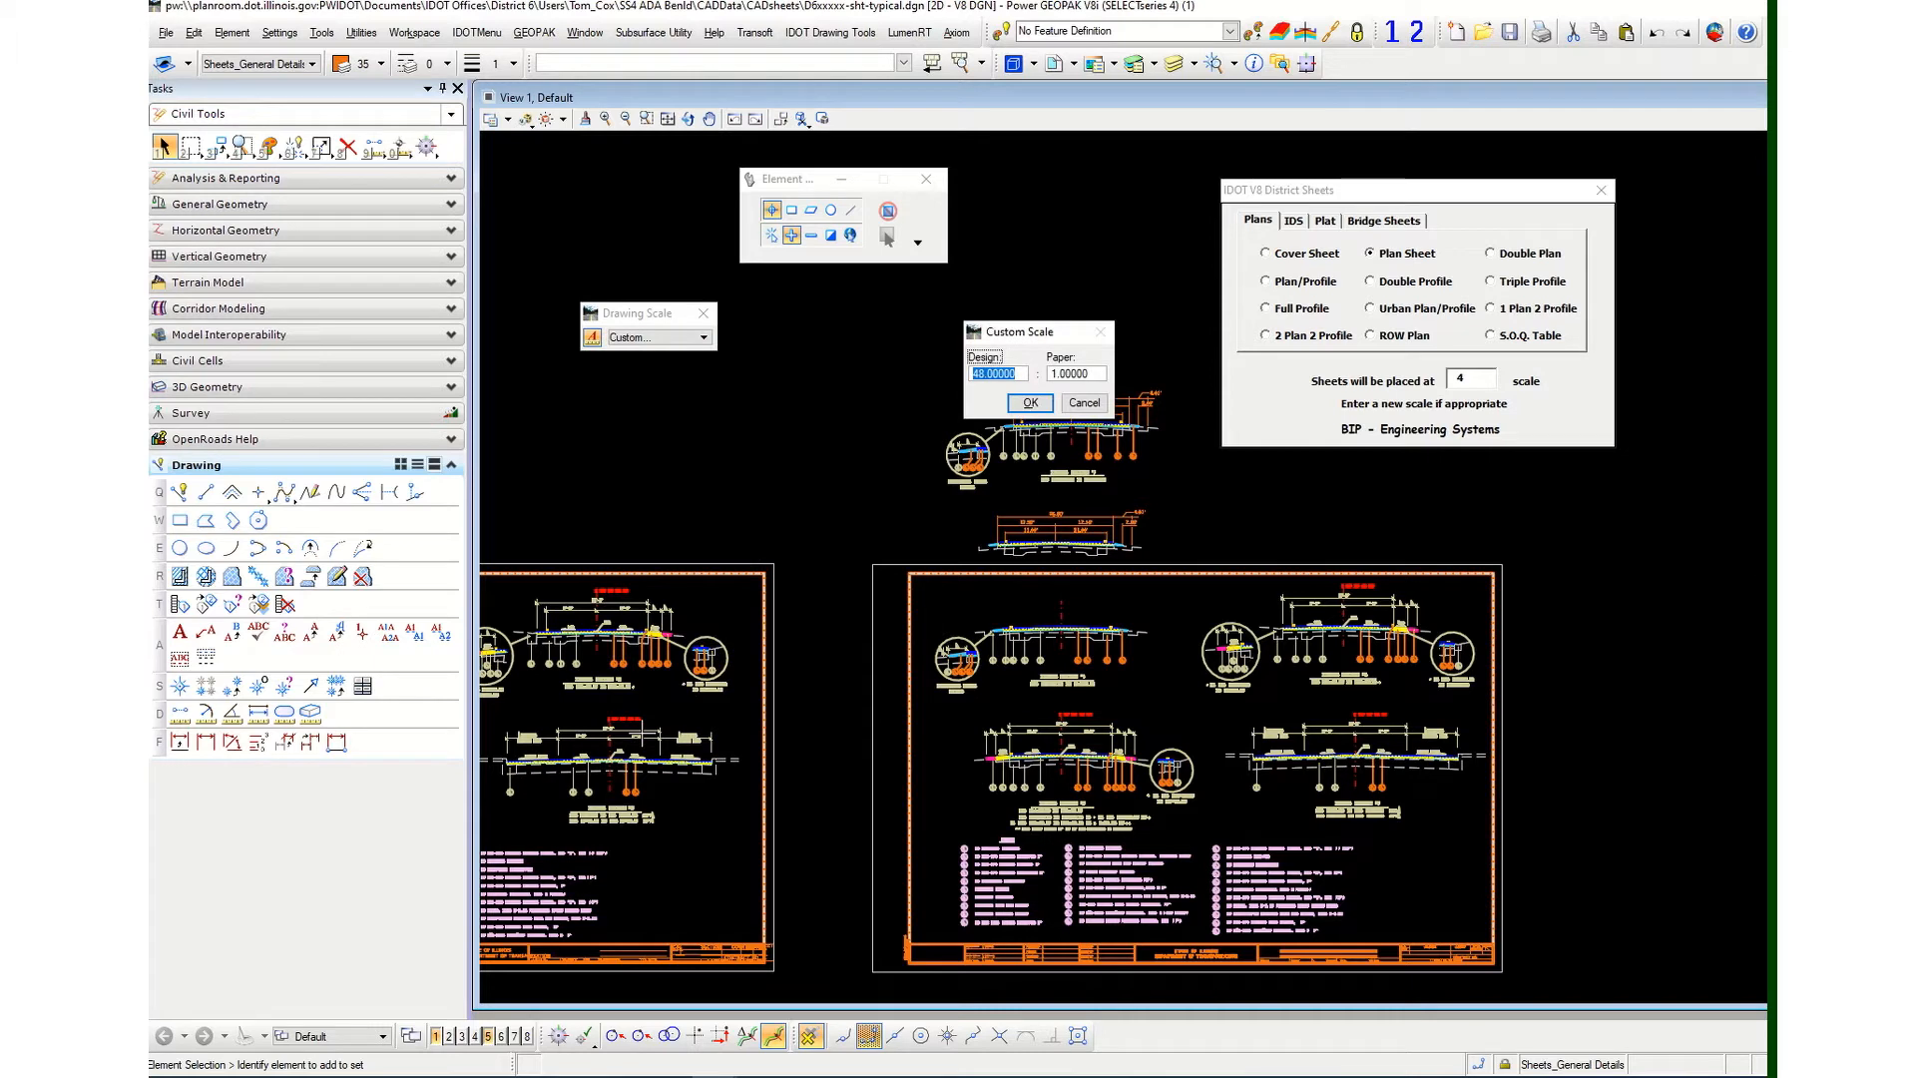
{"action": "left_click", "coordinate": [1031, 404]}
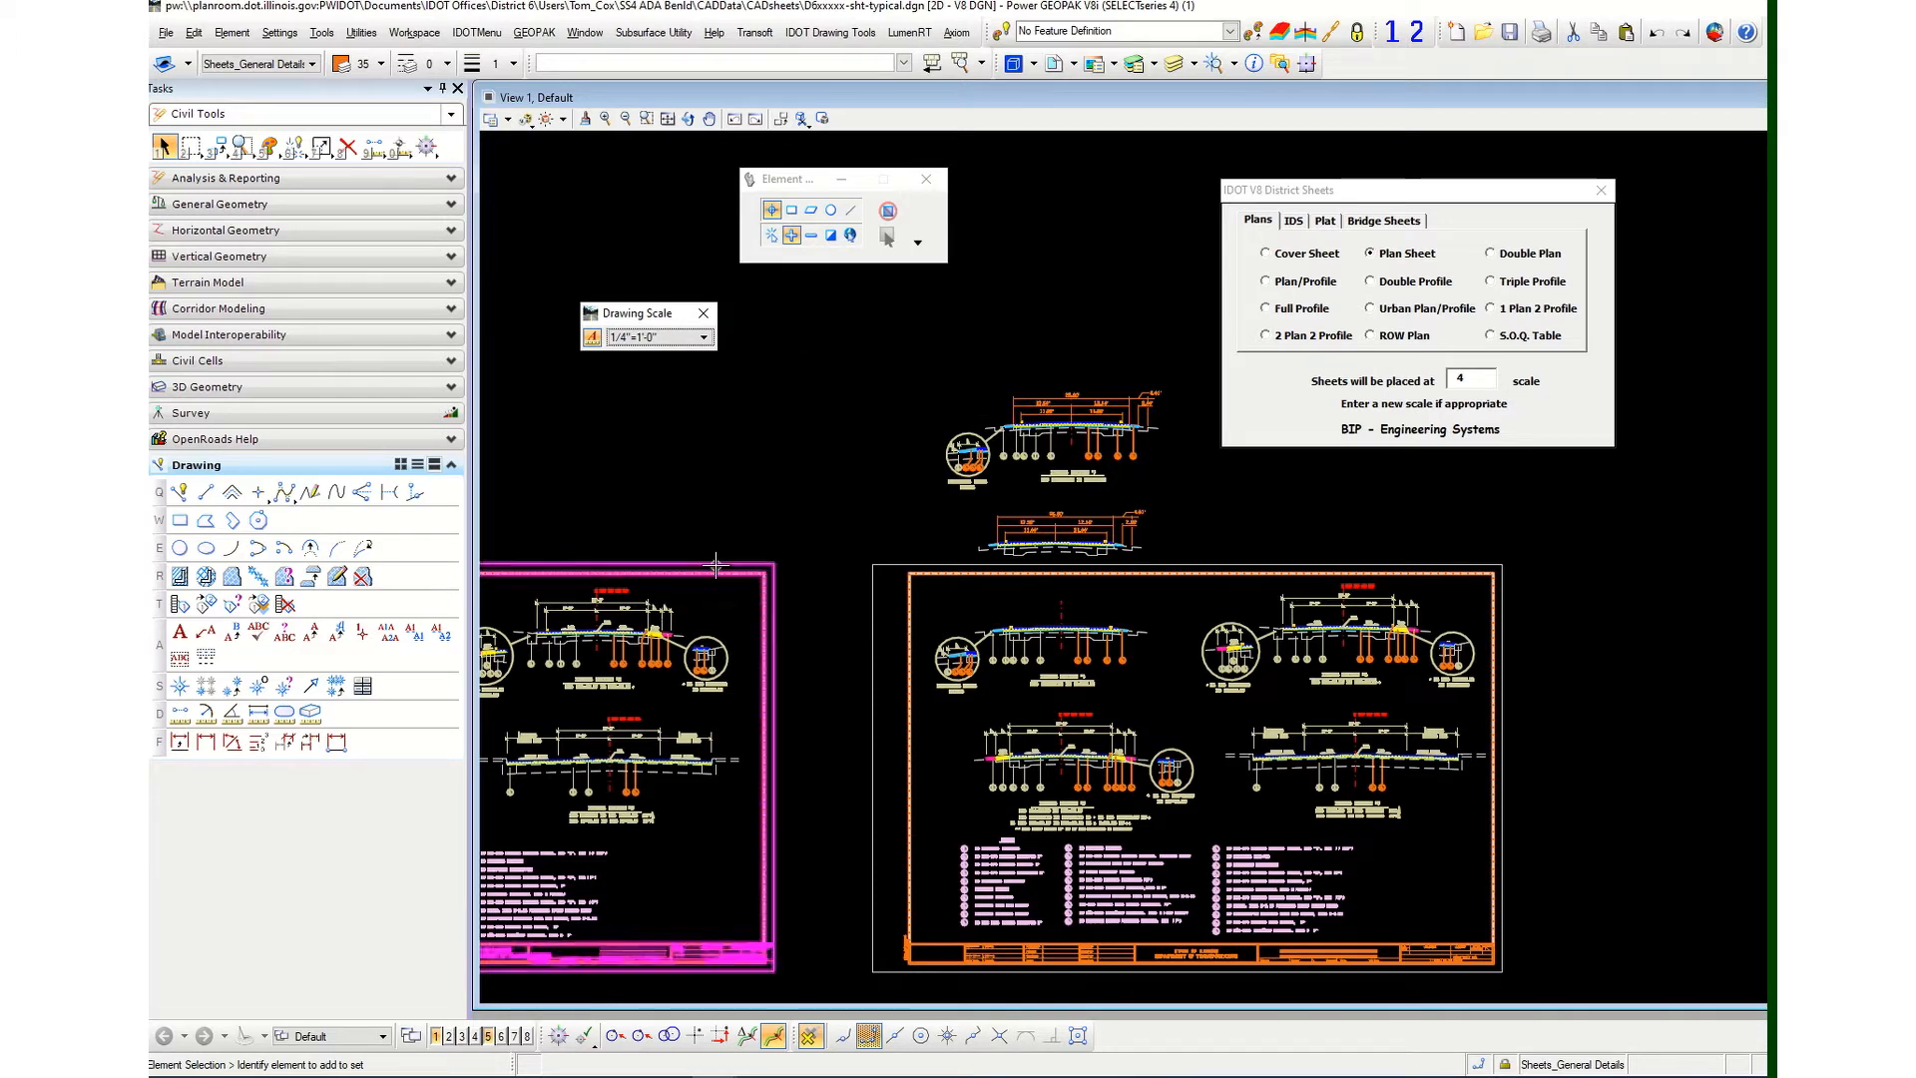
Set up a linear size dimension using the Roadway175 dimension style.
{"action": "left_click", "coordinate": [206, 743]}
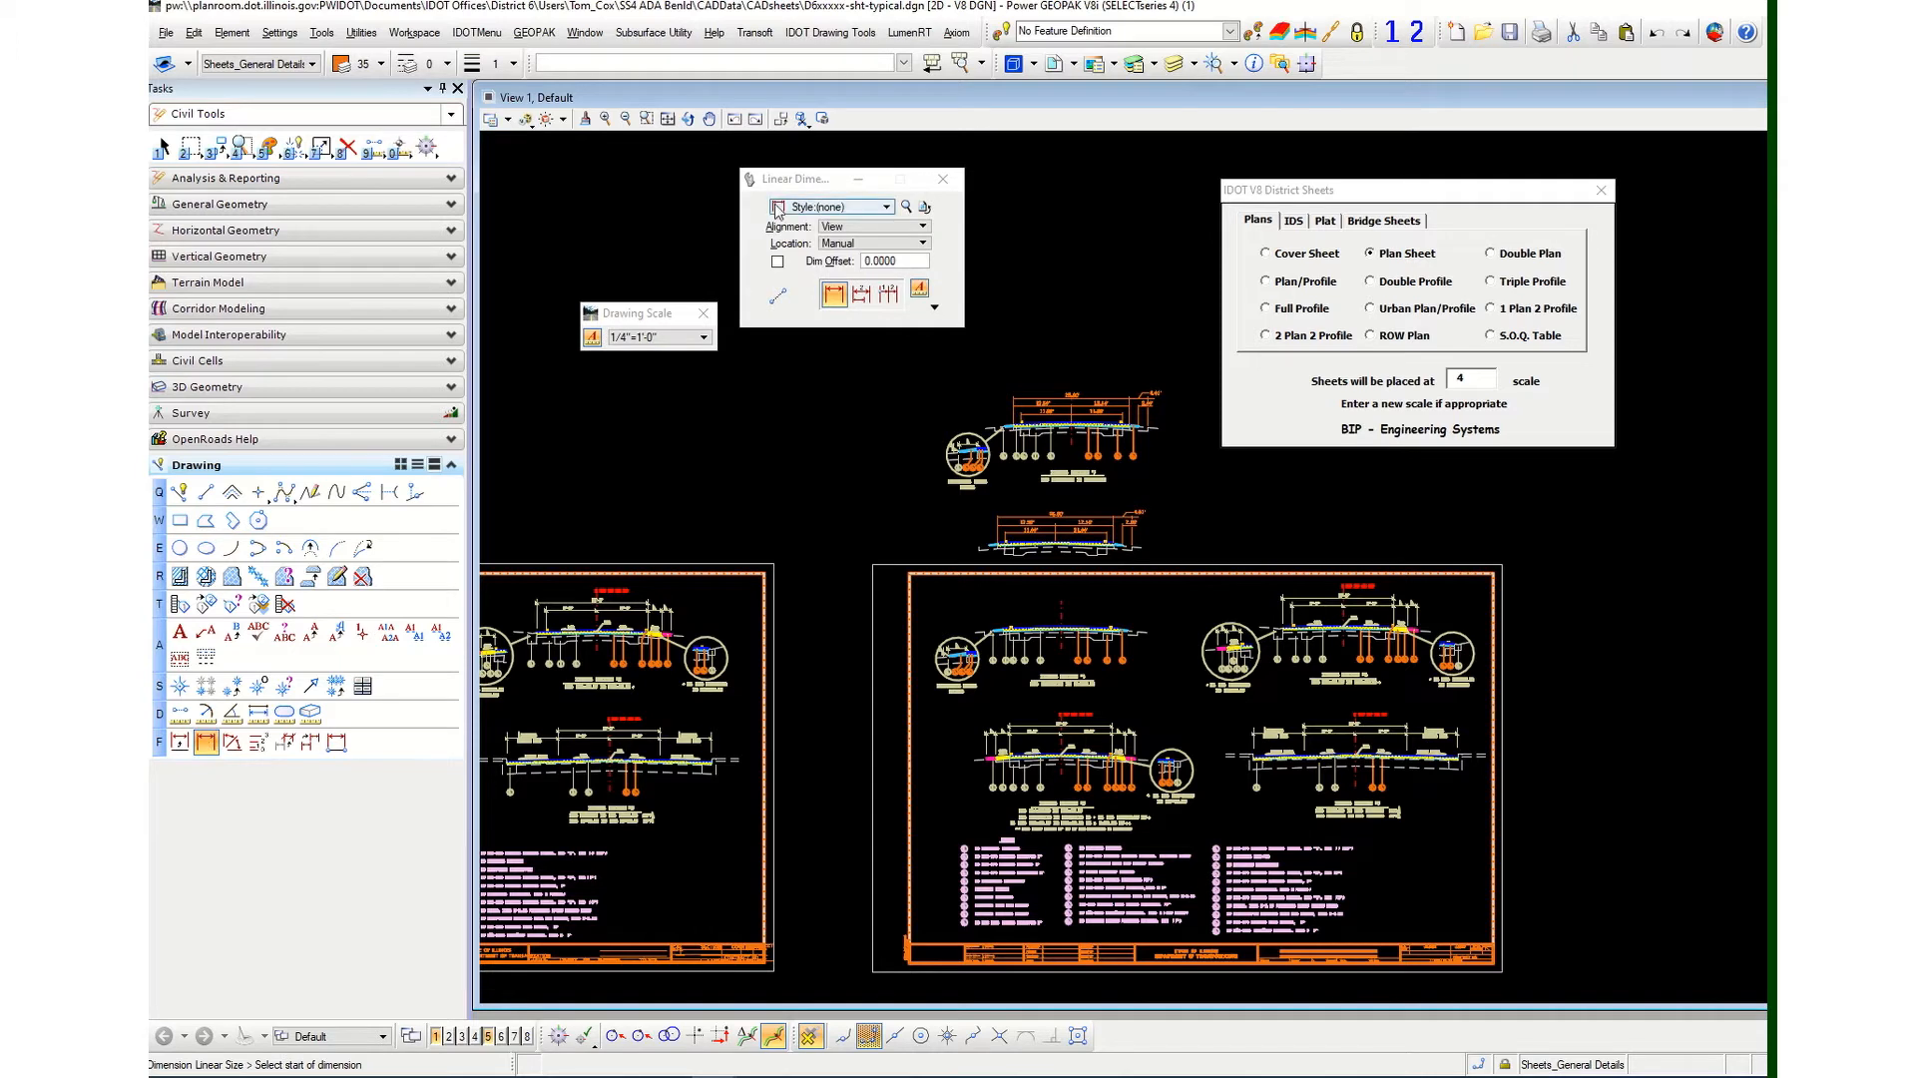
{"action": "left_click_drag", "start_coordinate": [876, 270], "coordinate": [884, 279]}
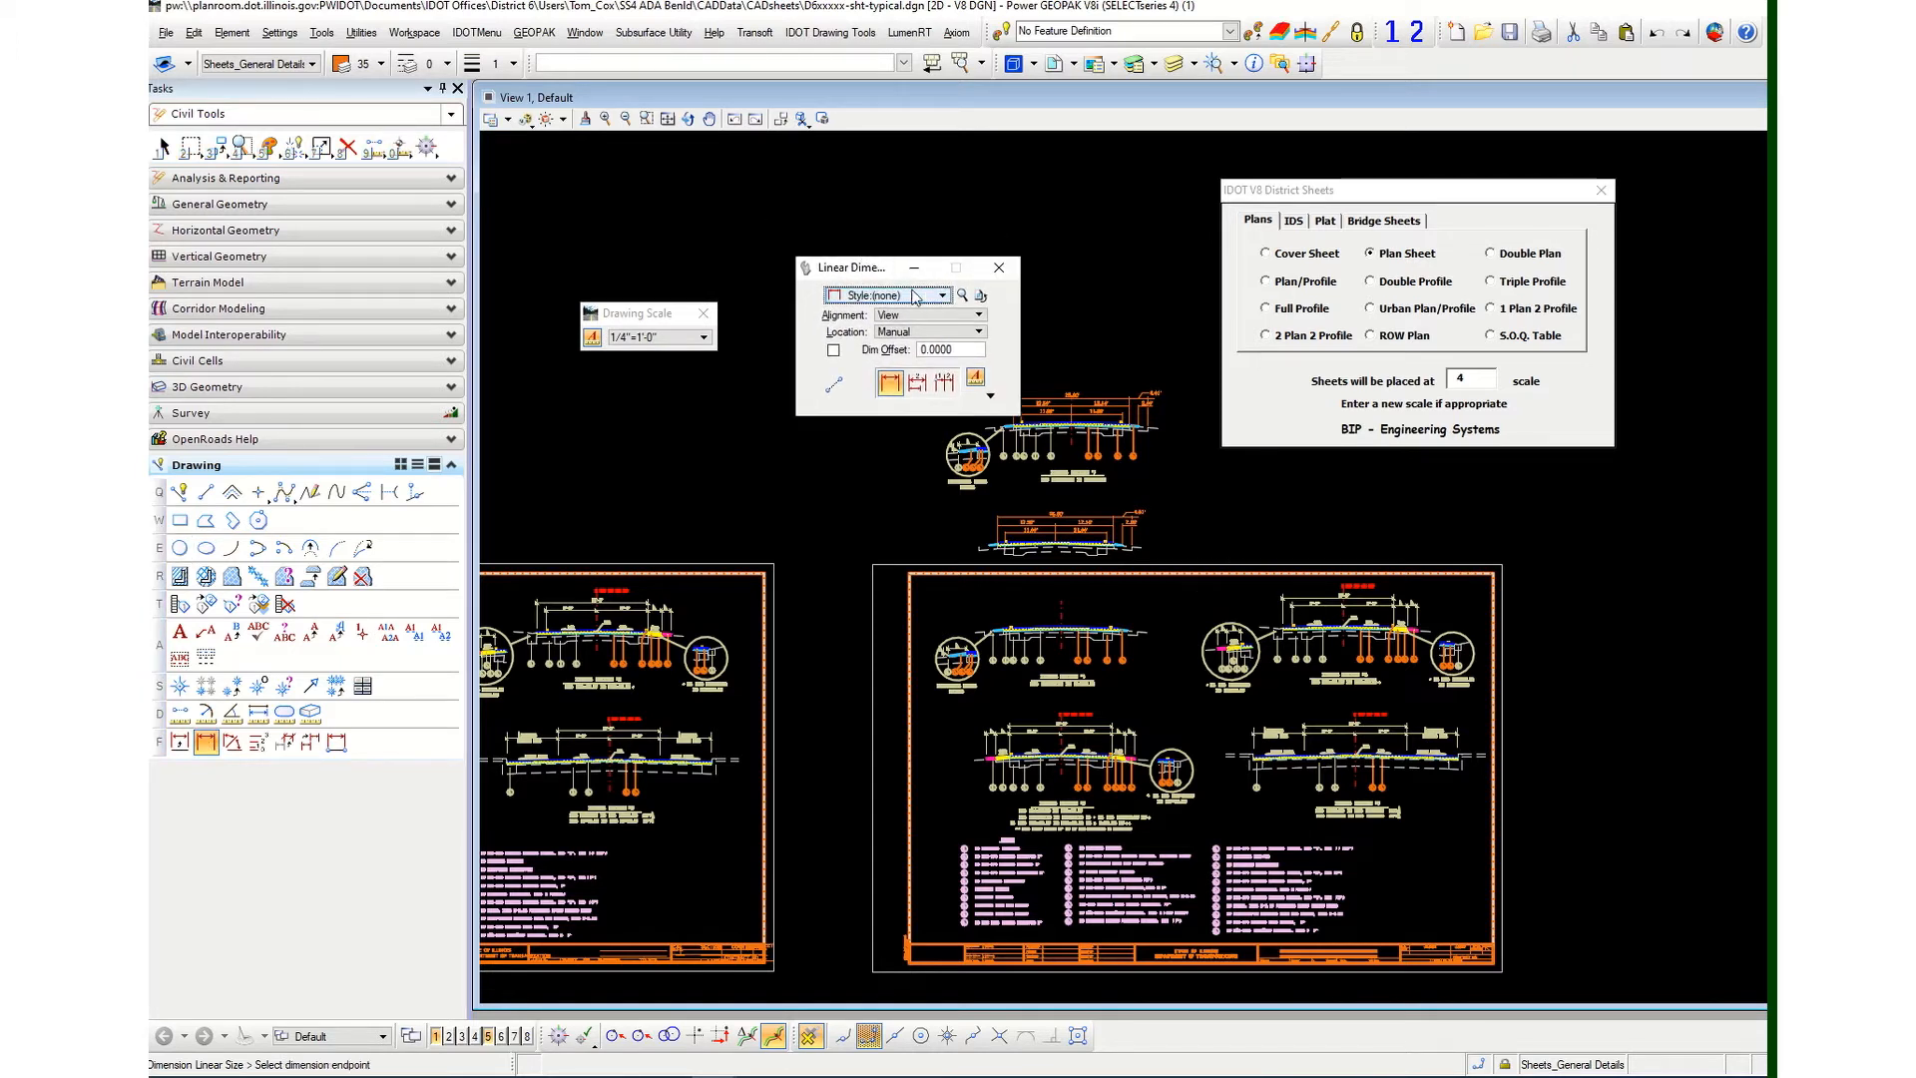
{"action": "left_click", "coordinate": [942, 297]}
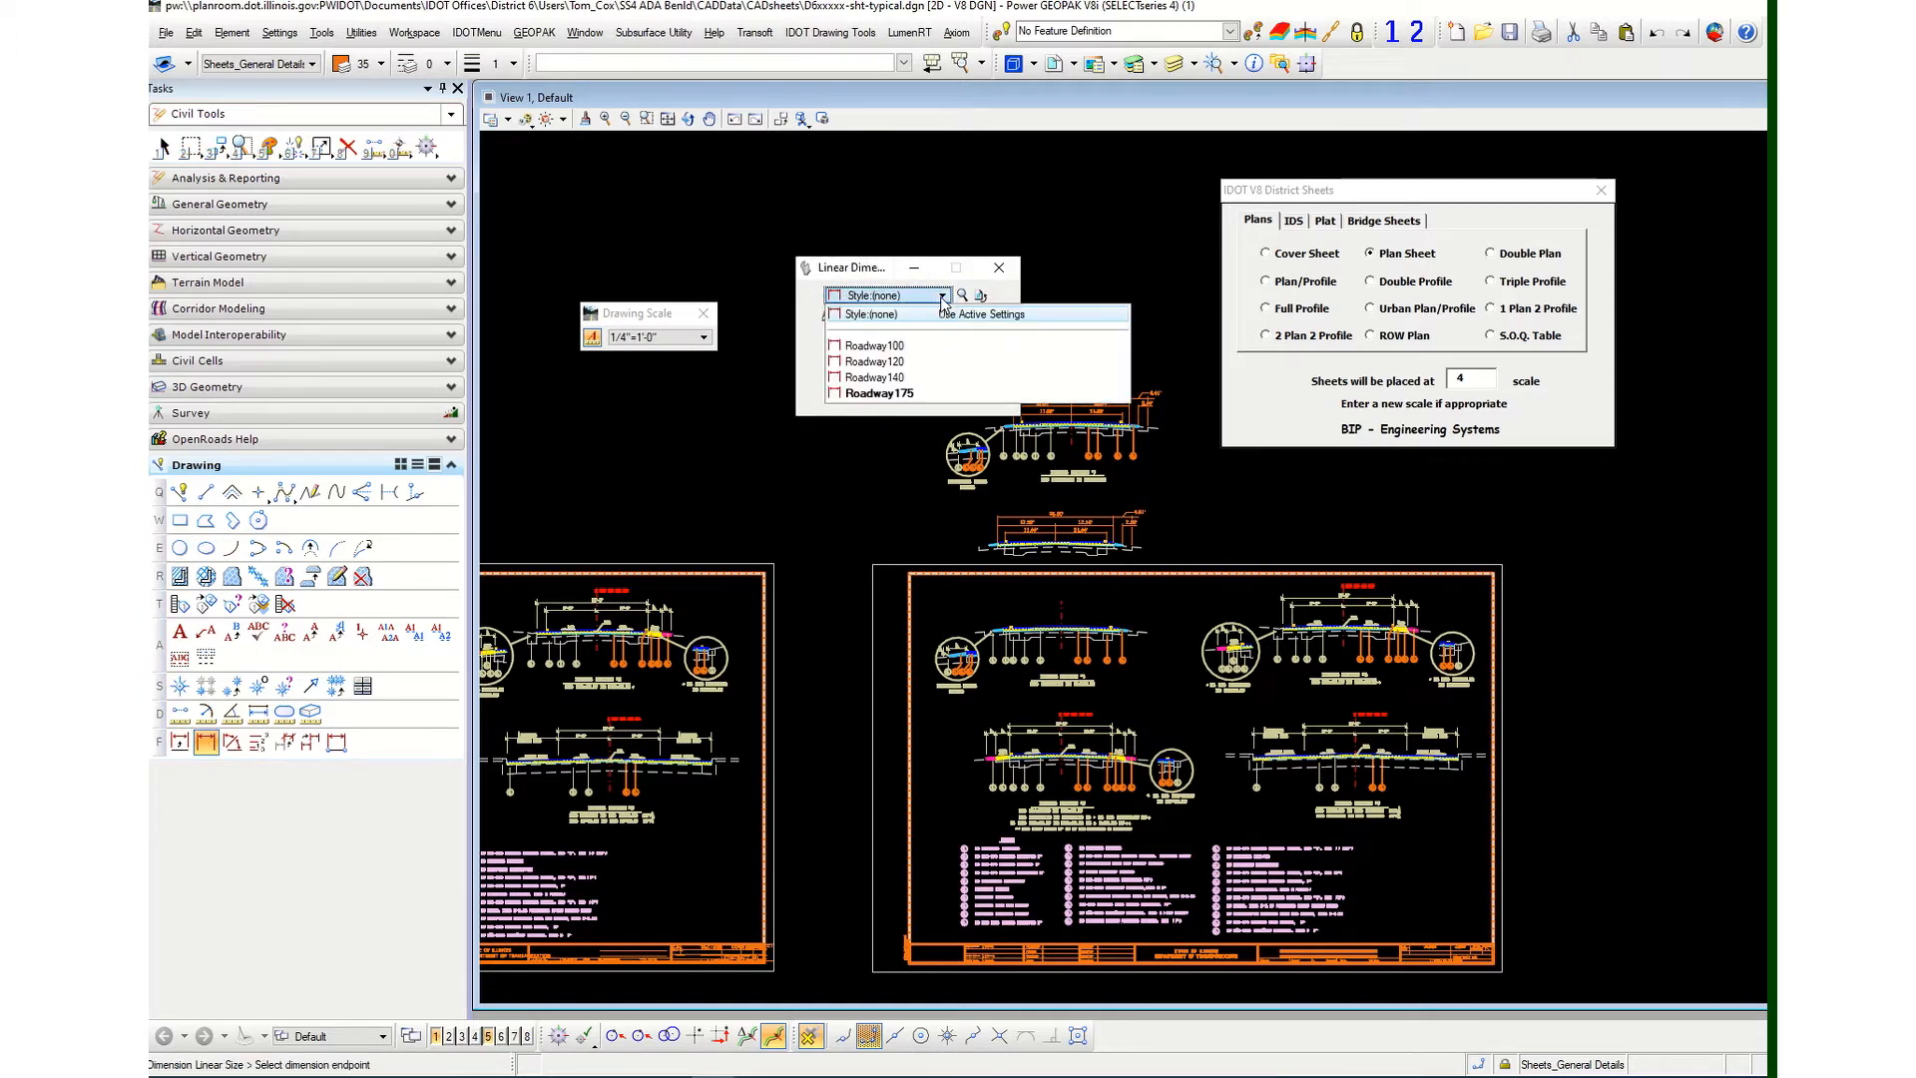
{"action": "left_click", "coordinate": [879, 393]}
{"action": "left_click_drag", "start_coordinate": [880, 265], "coordinate": [830, 229]}
{"action": "left_click", "coordinate": [838, 347]}
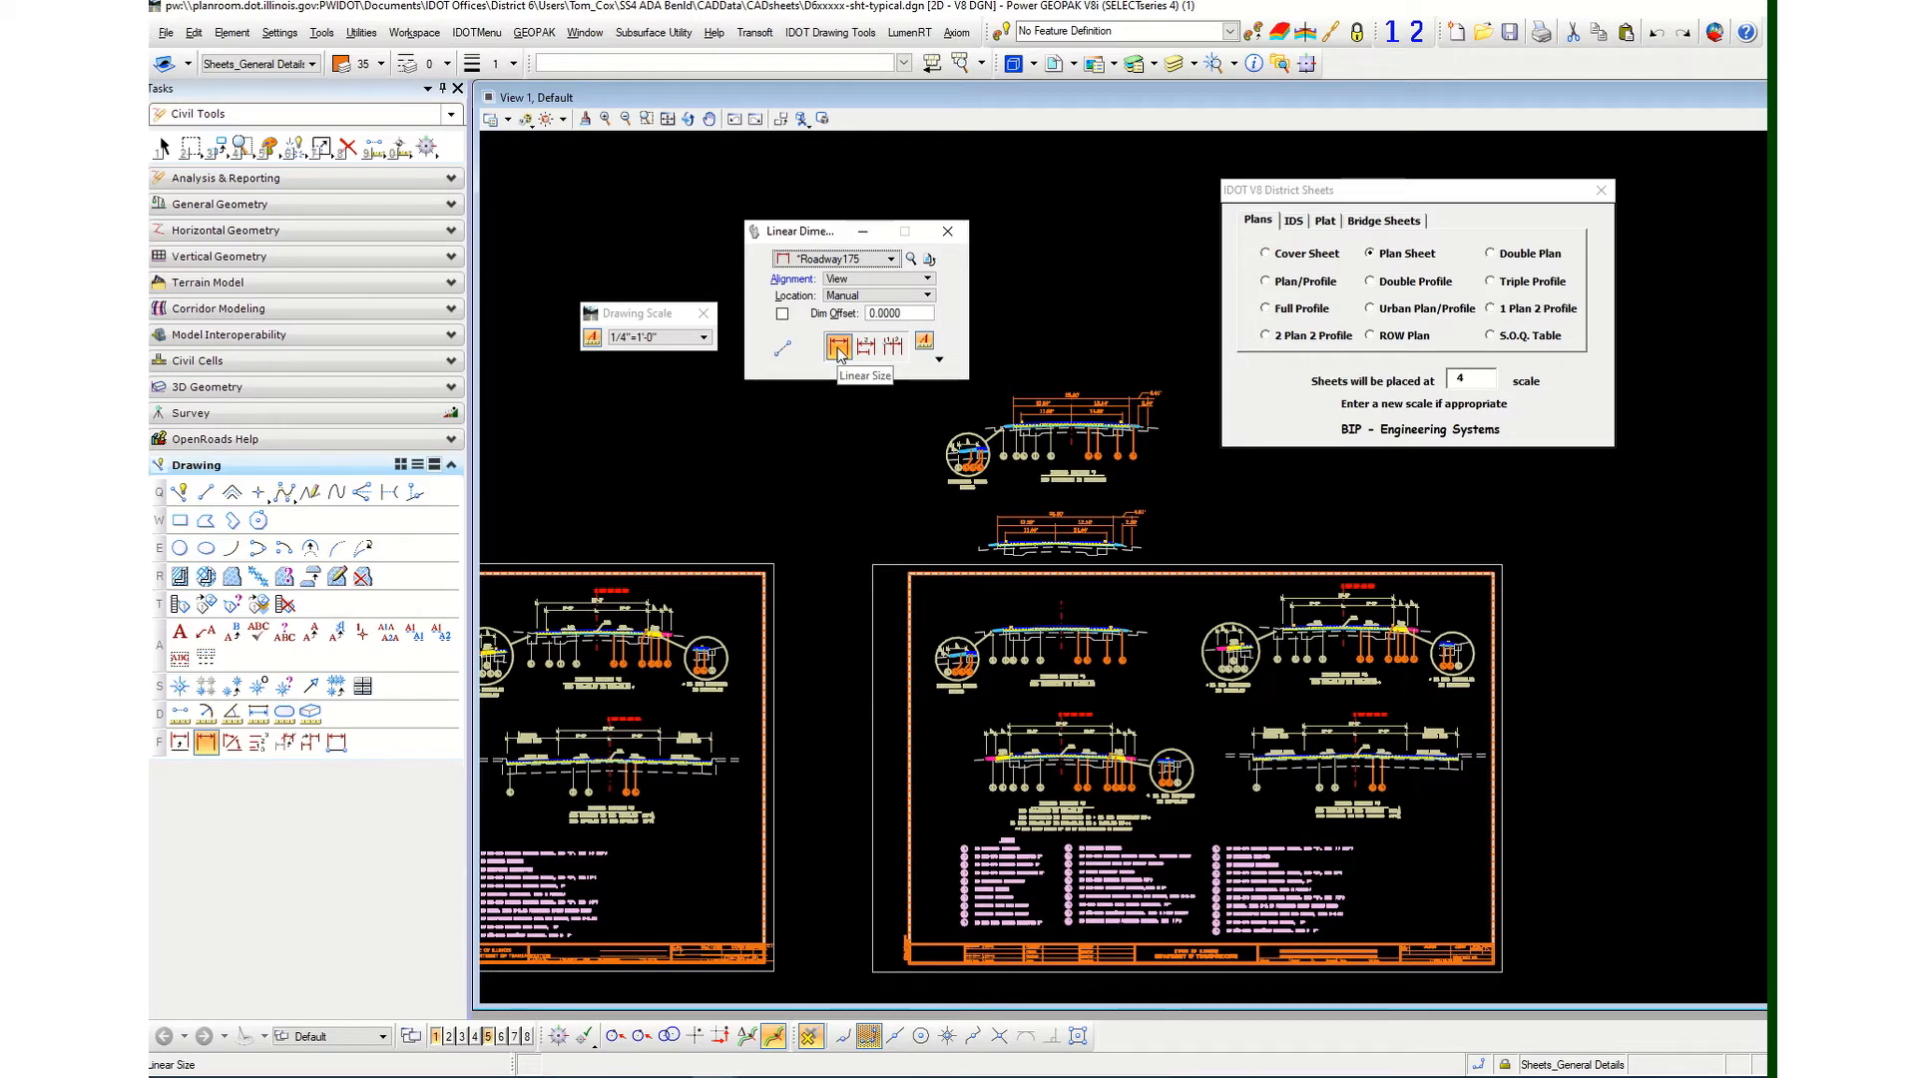
{"action": "scroll", "coordinate": [1061, 635], "scroll_direction": "up", "scroll_amount": 5}
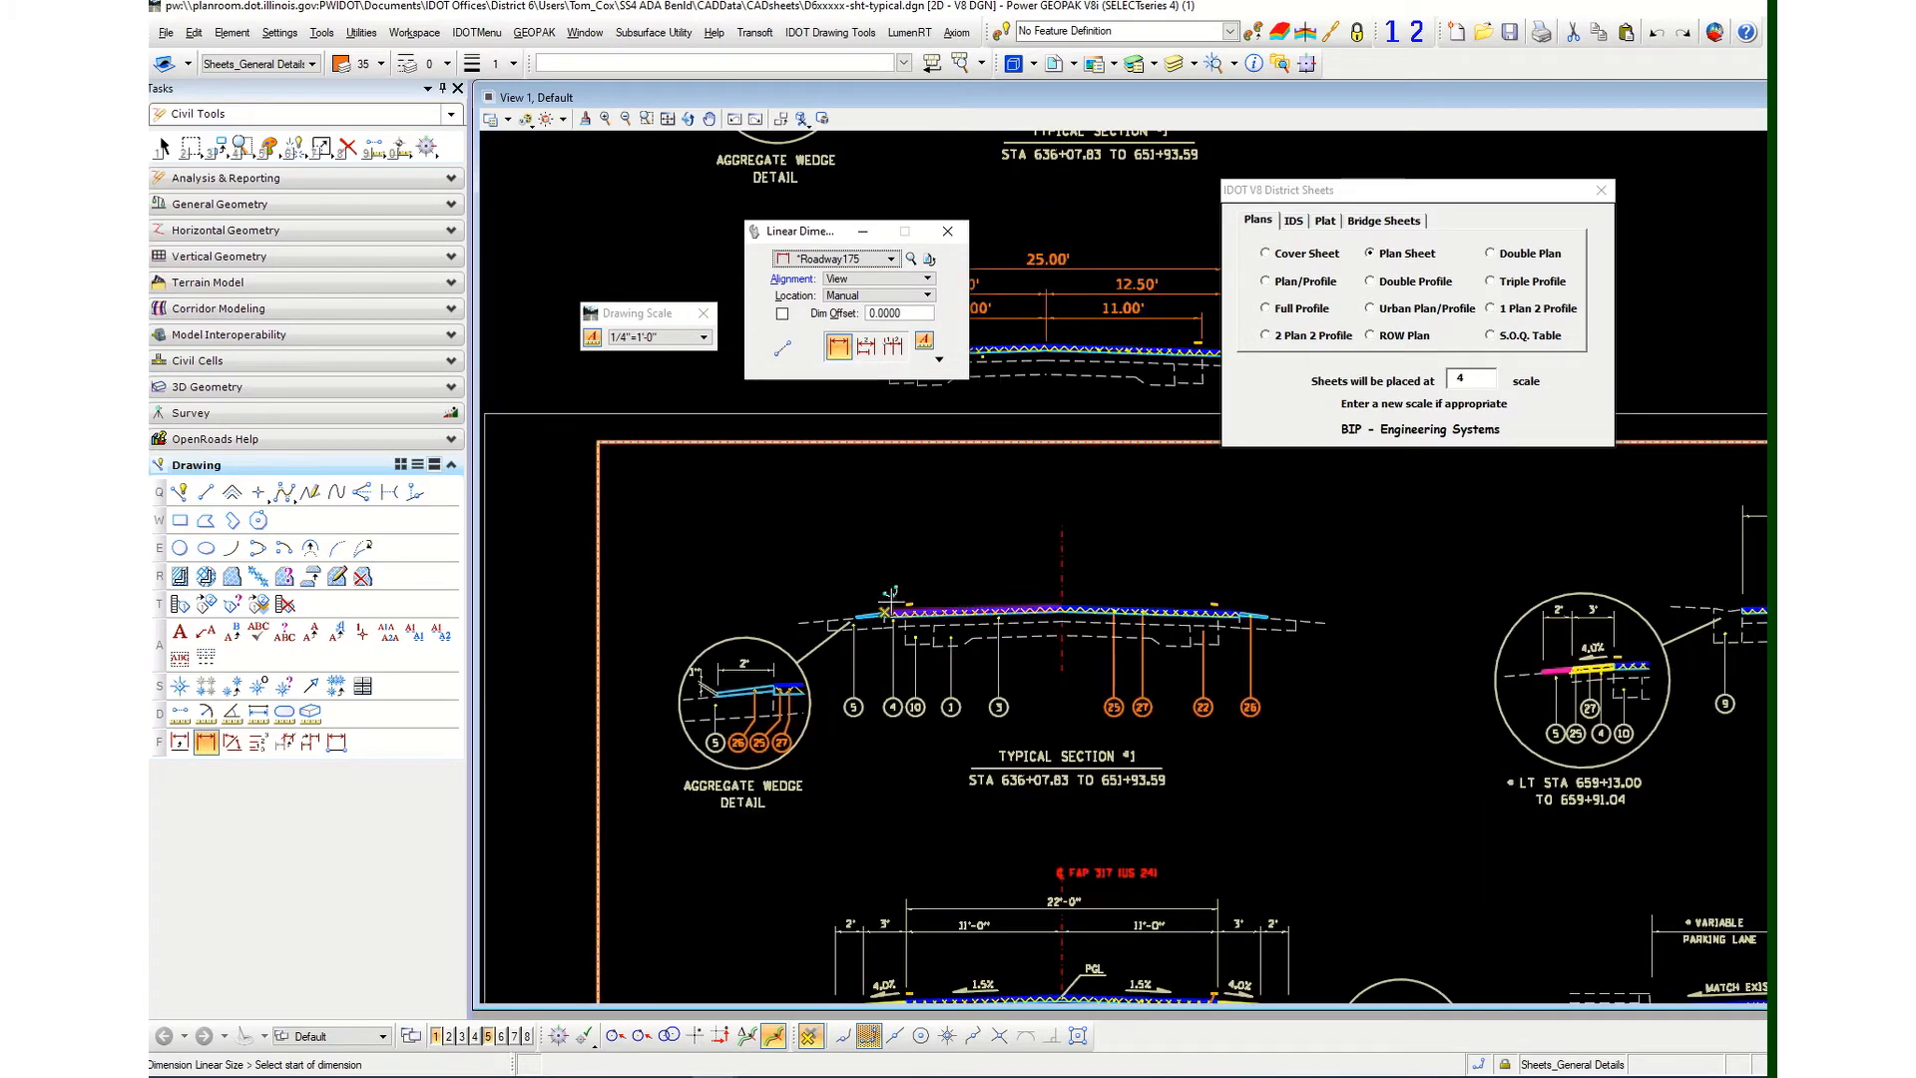
{"action": "left_click", "coordinate": [963, 610]}
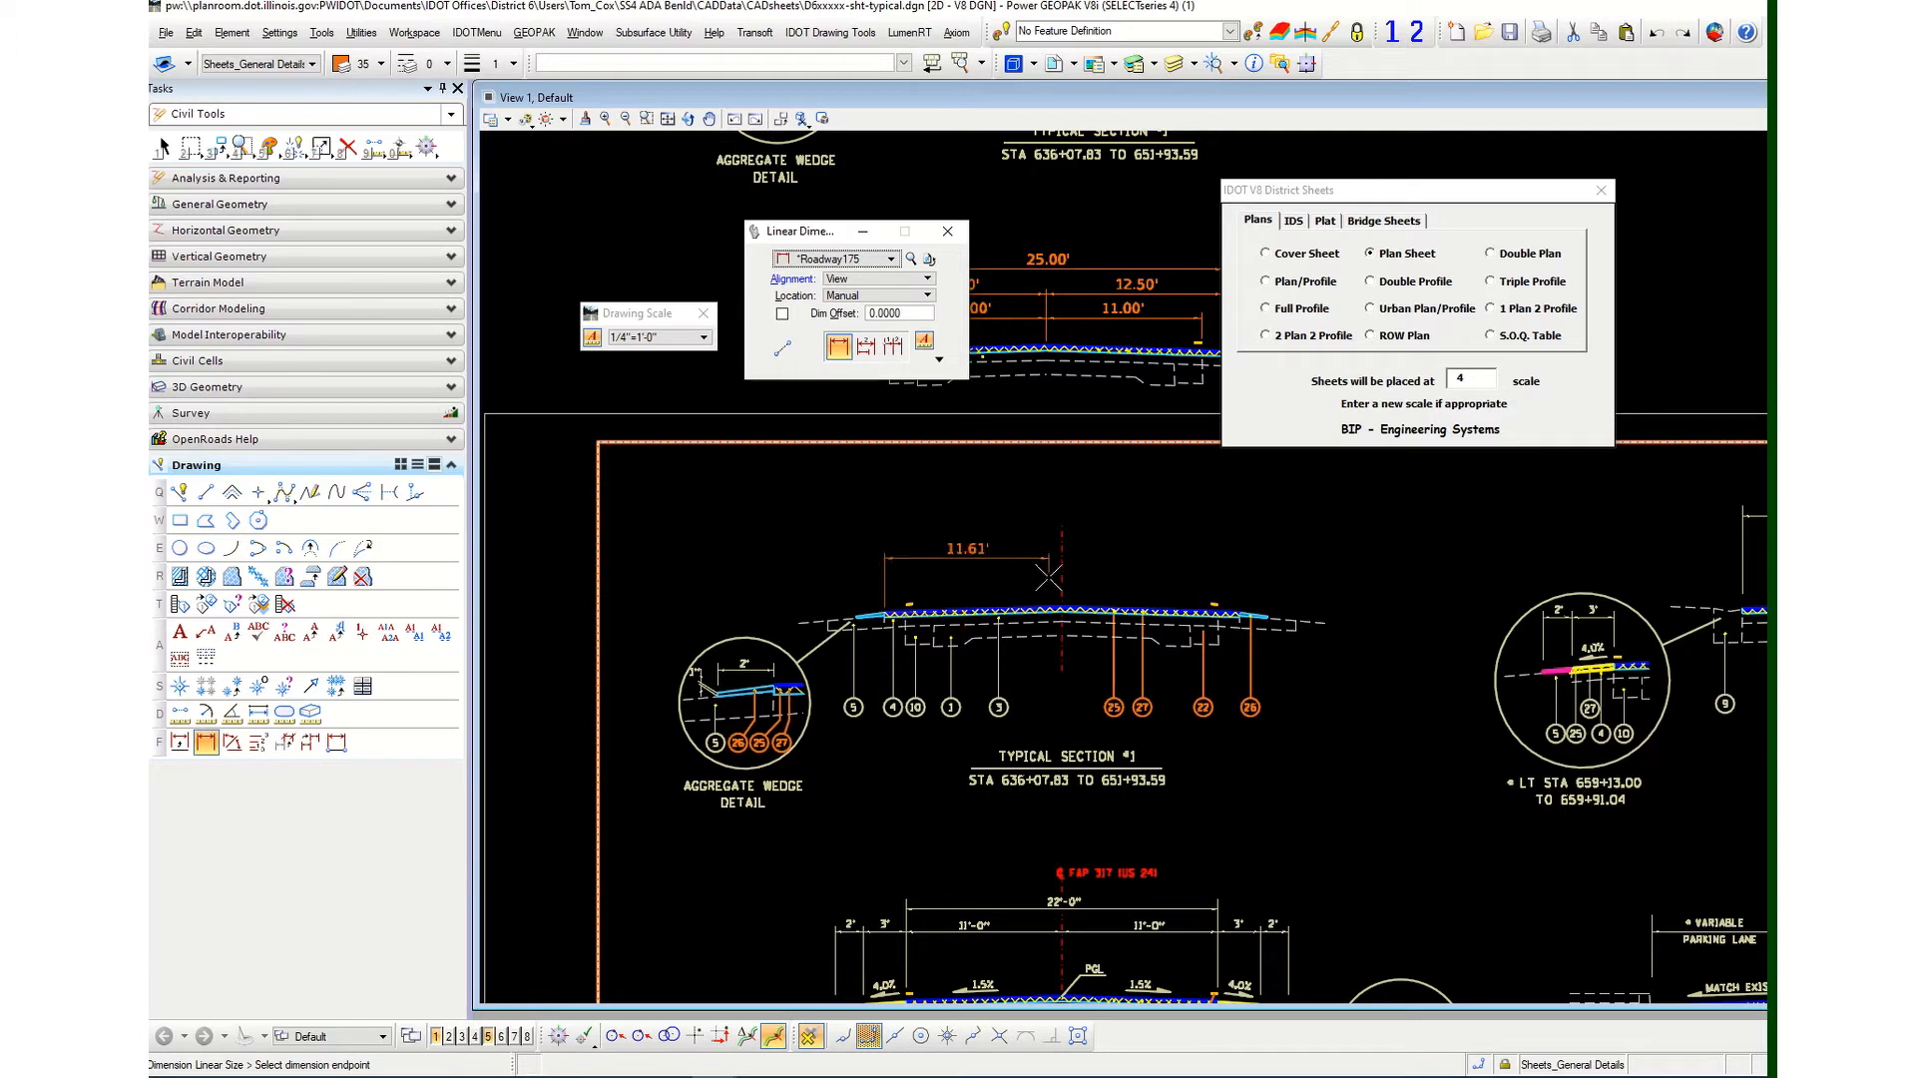
{"action": "scroll", "coordinate": [1058, 604], "scroll_direction": "up", "scroll_amount": 5}
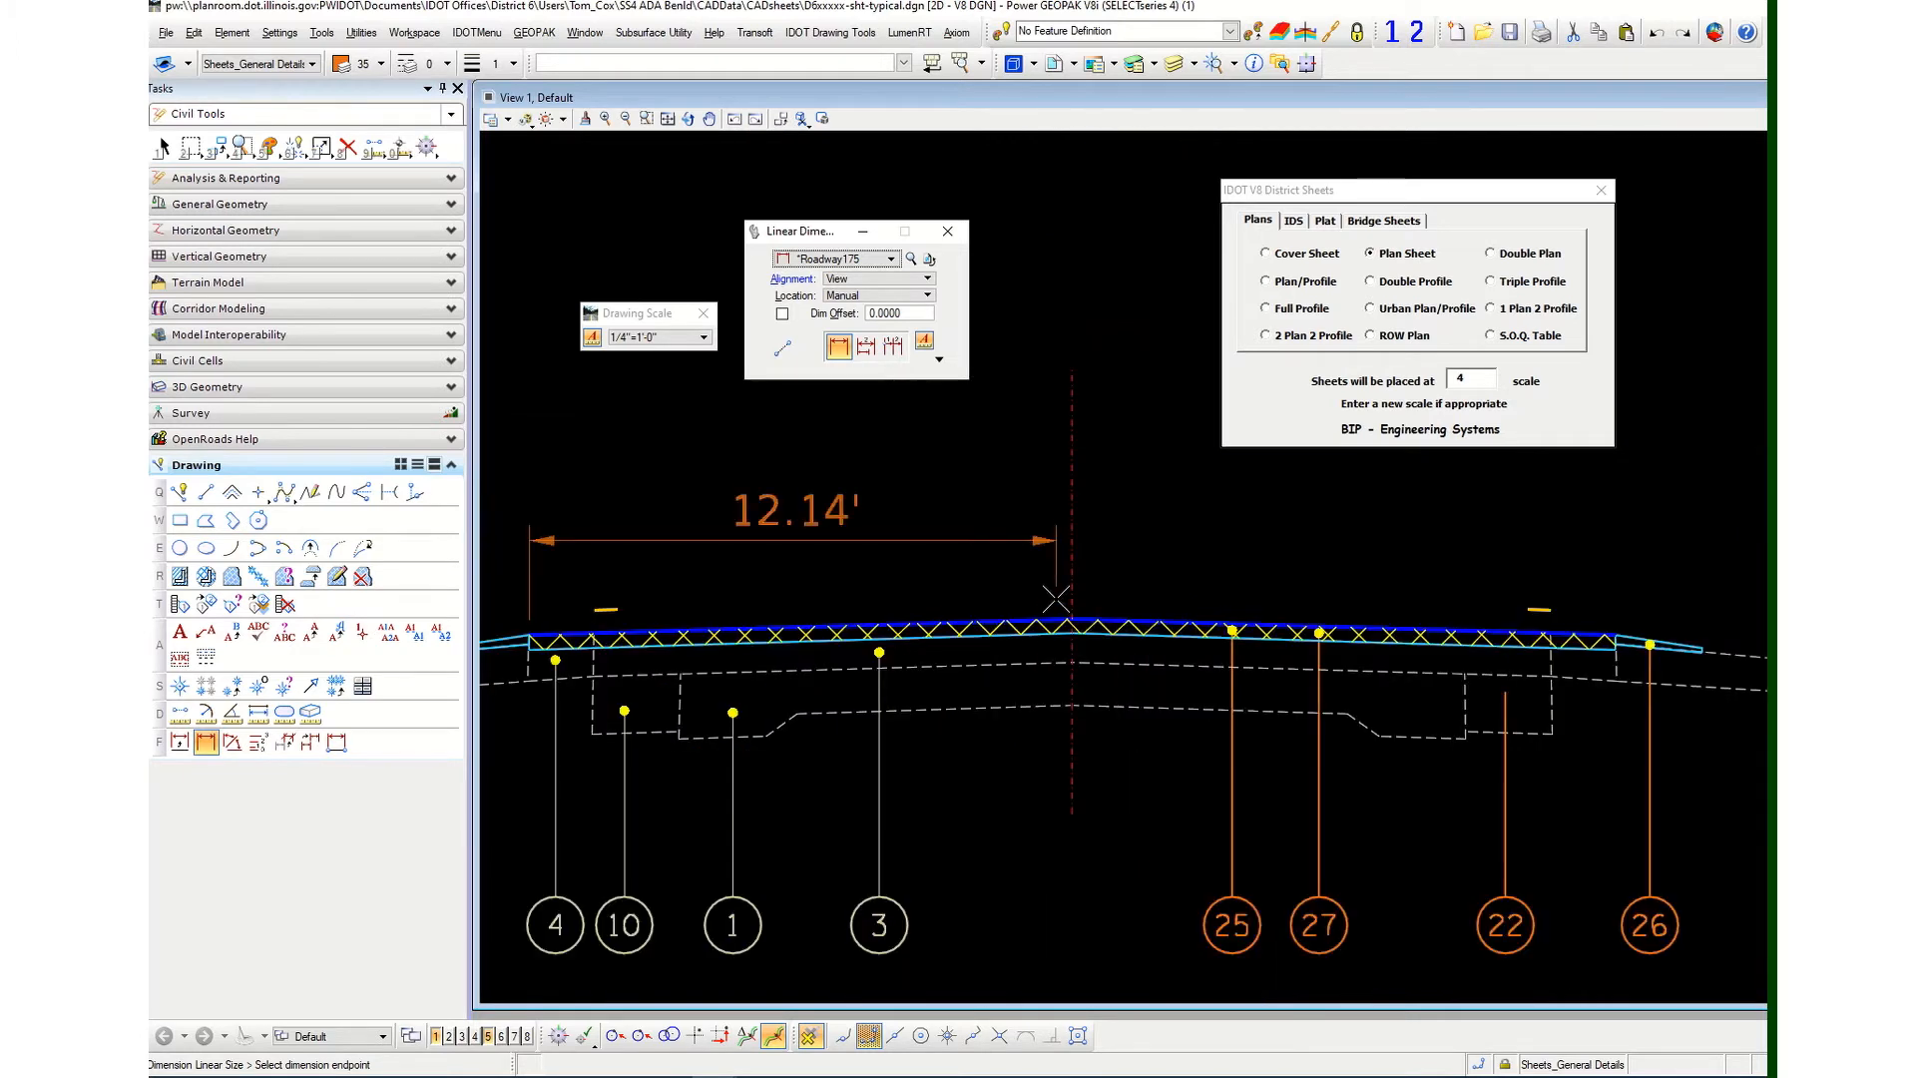
{"action": "right_click", "coordinate": [1056, 598]}
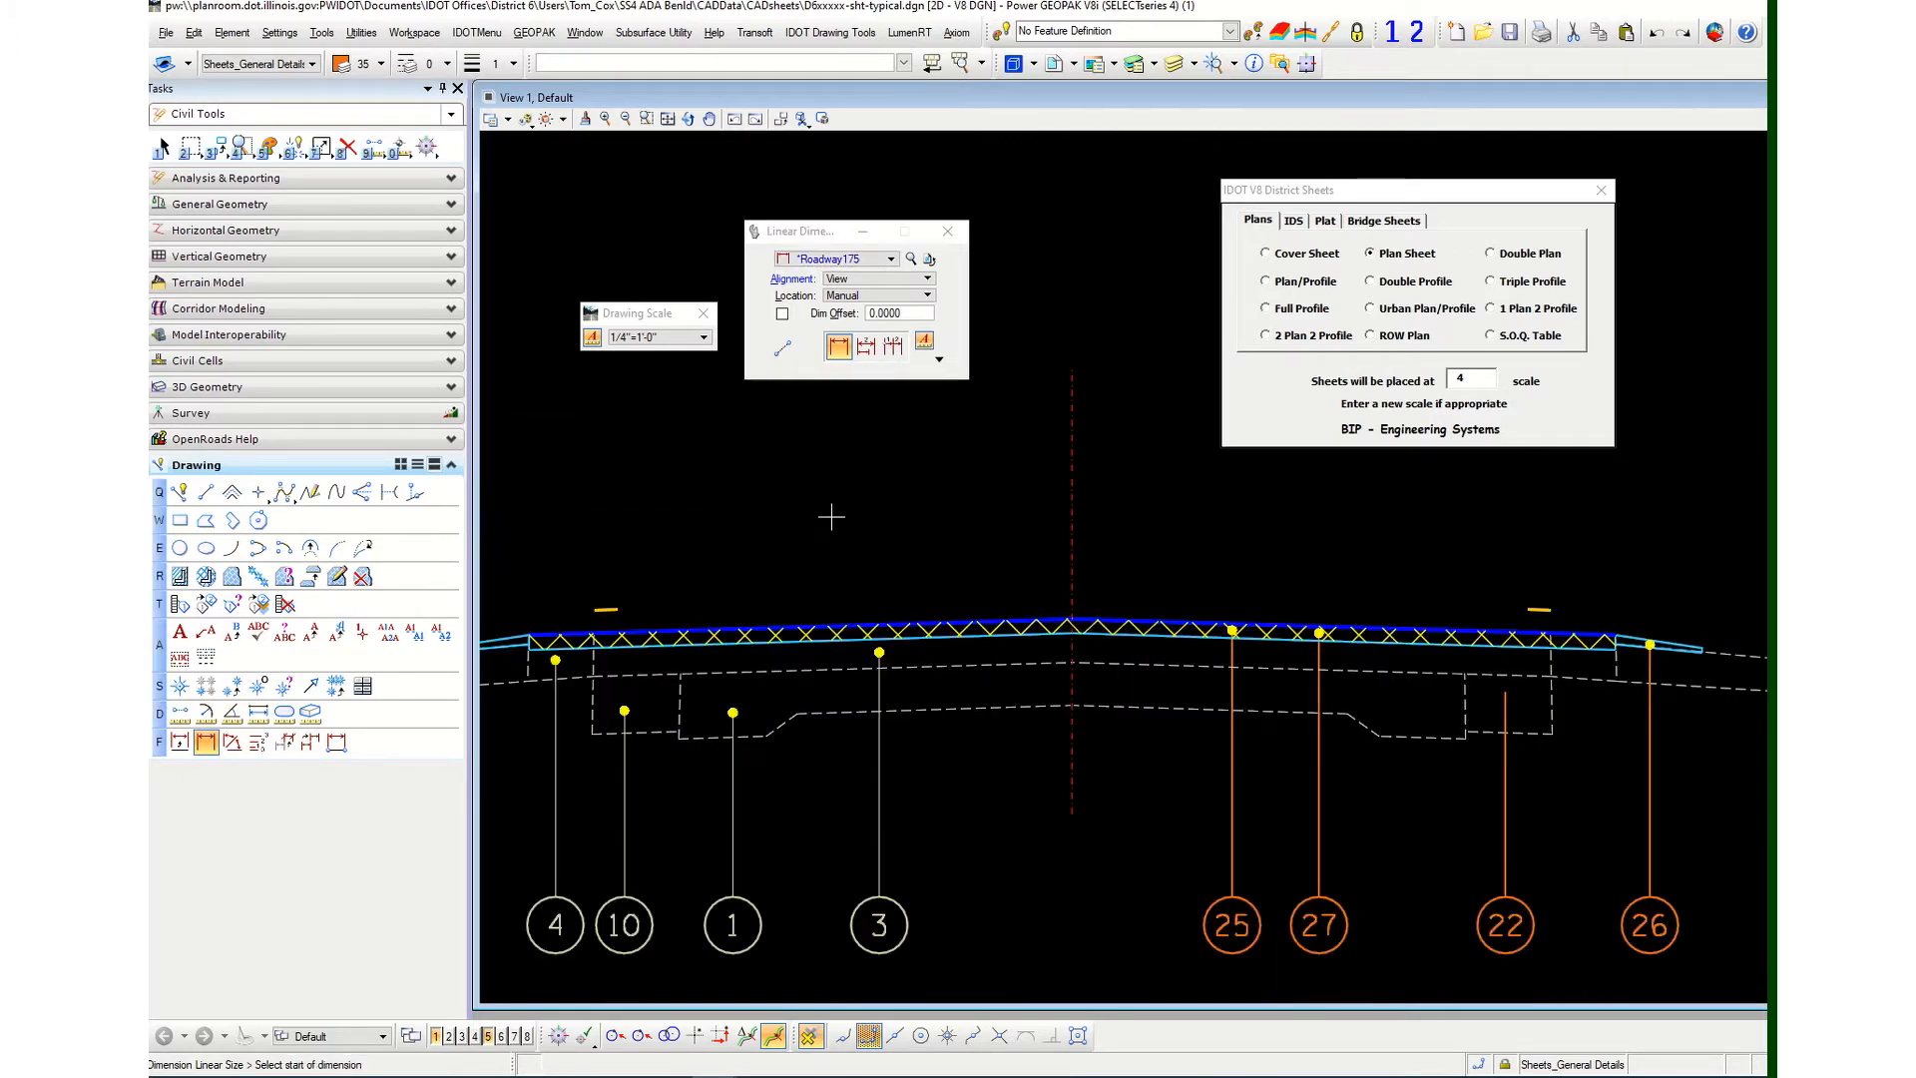
Dimension the left lane of Typical Section #1 from the left lane edge to the centerline, centering the text above the dimension line.
{"action": "left_click", "coordinate": [590, 602]}
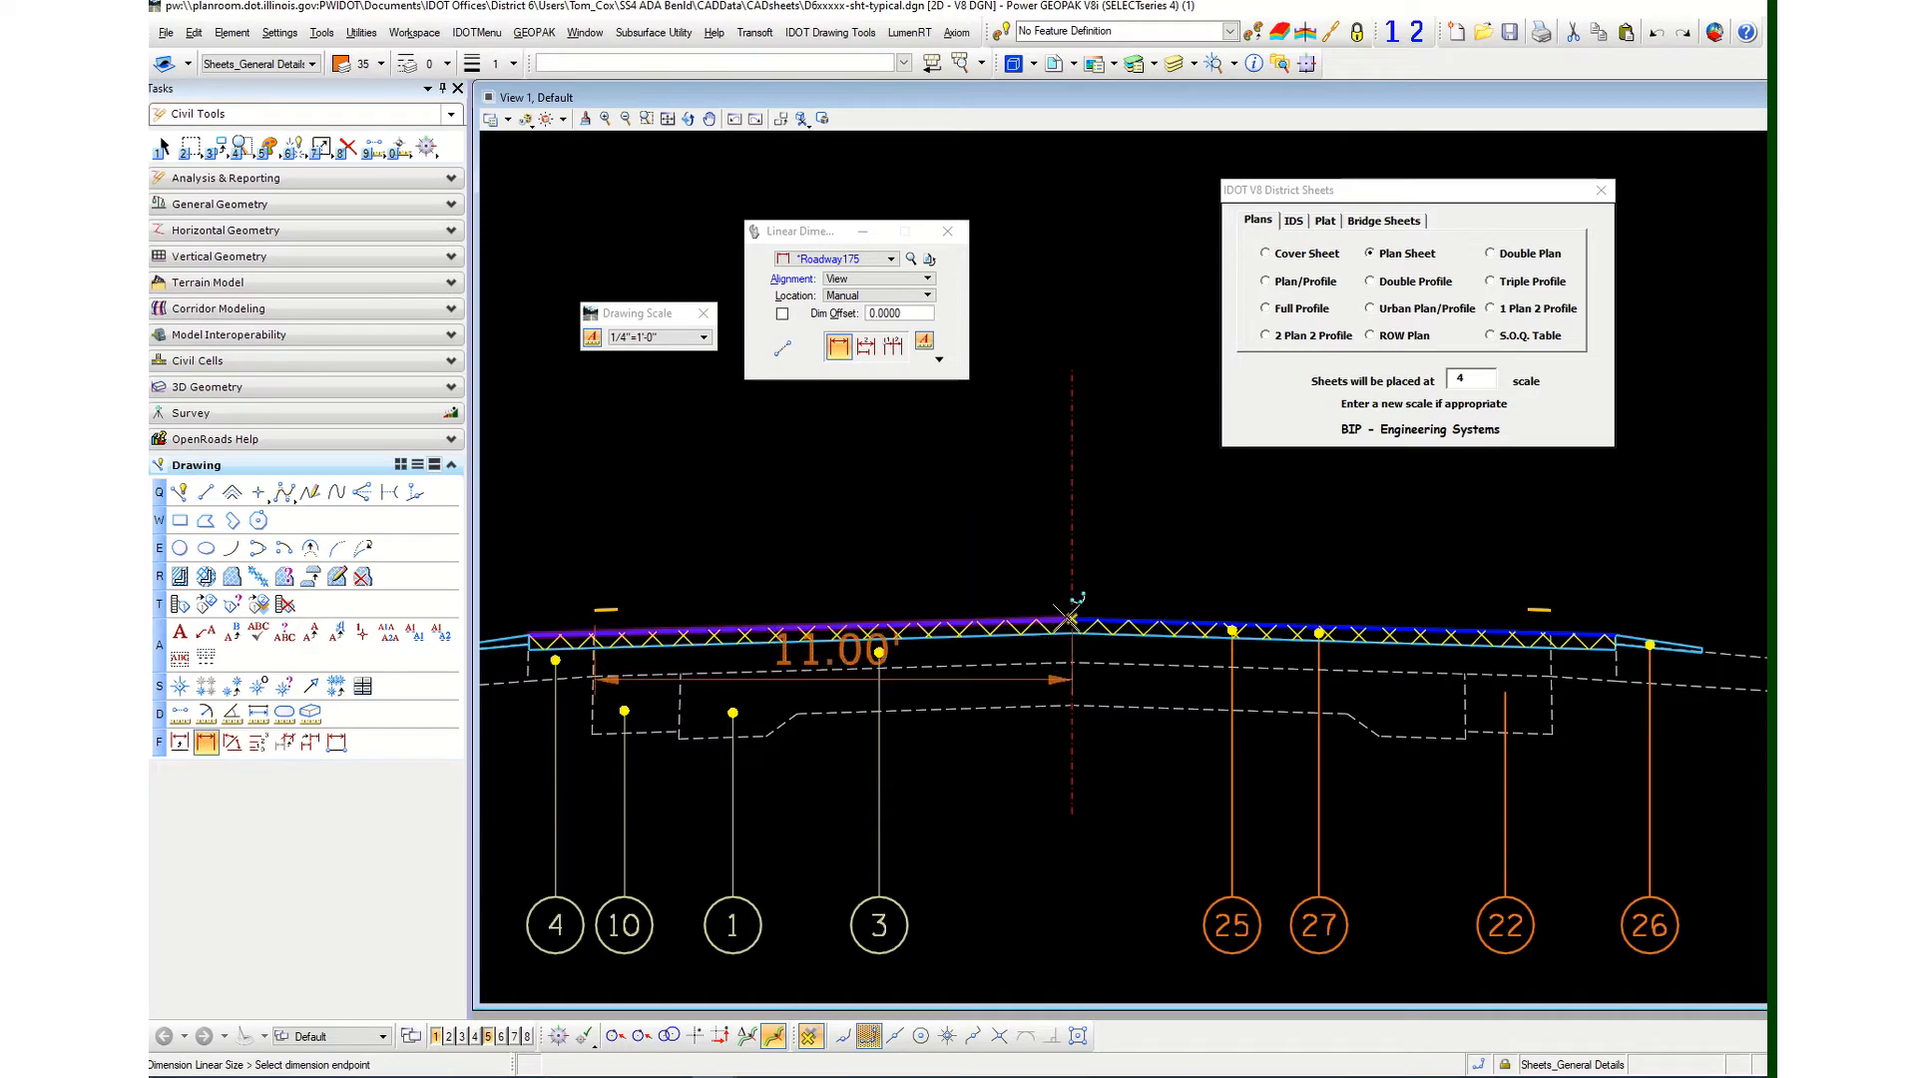
{"action": "left_click", "coordinate": [1072, 625]}
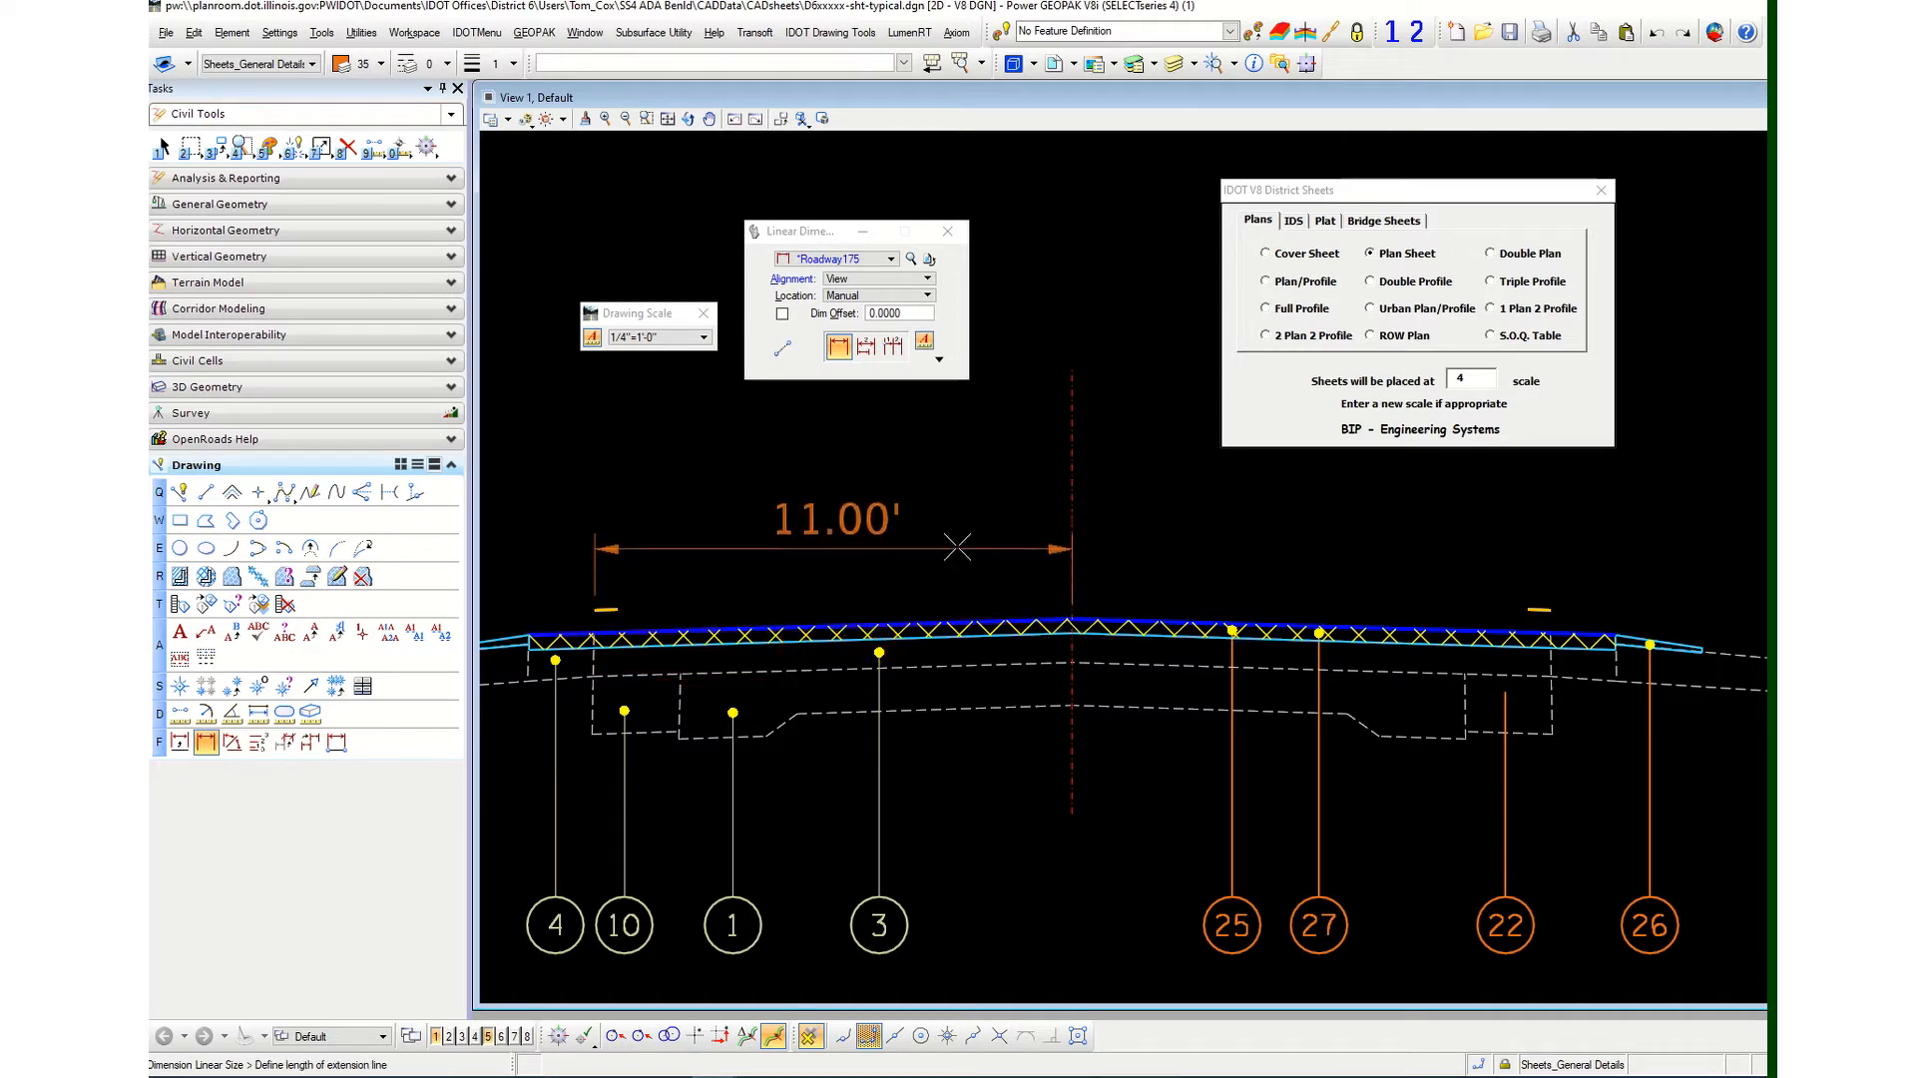
{"action": "left_click", "coordinate": [905, 522]}
{"action": "scroll", "coordinate": [913, 591], "scroll_direction": "down", "scroll_amount": 1}
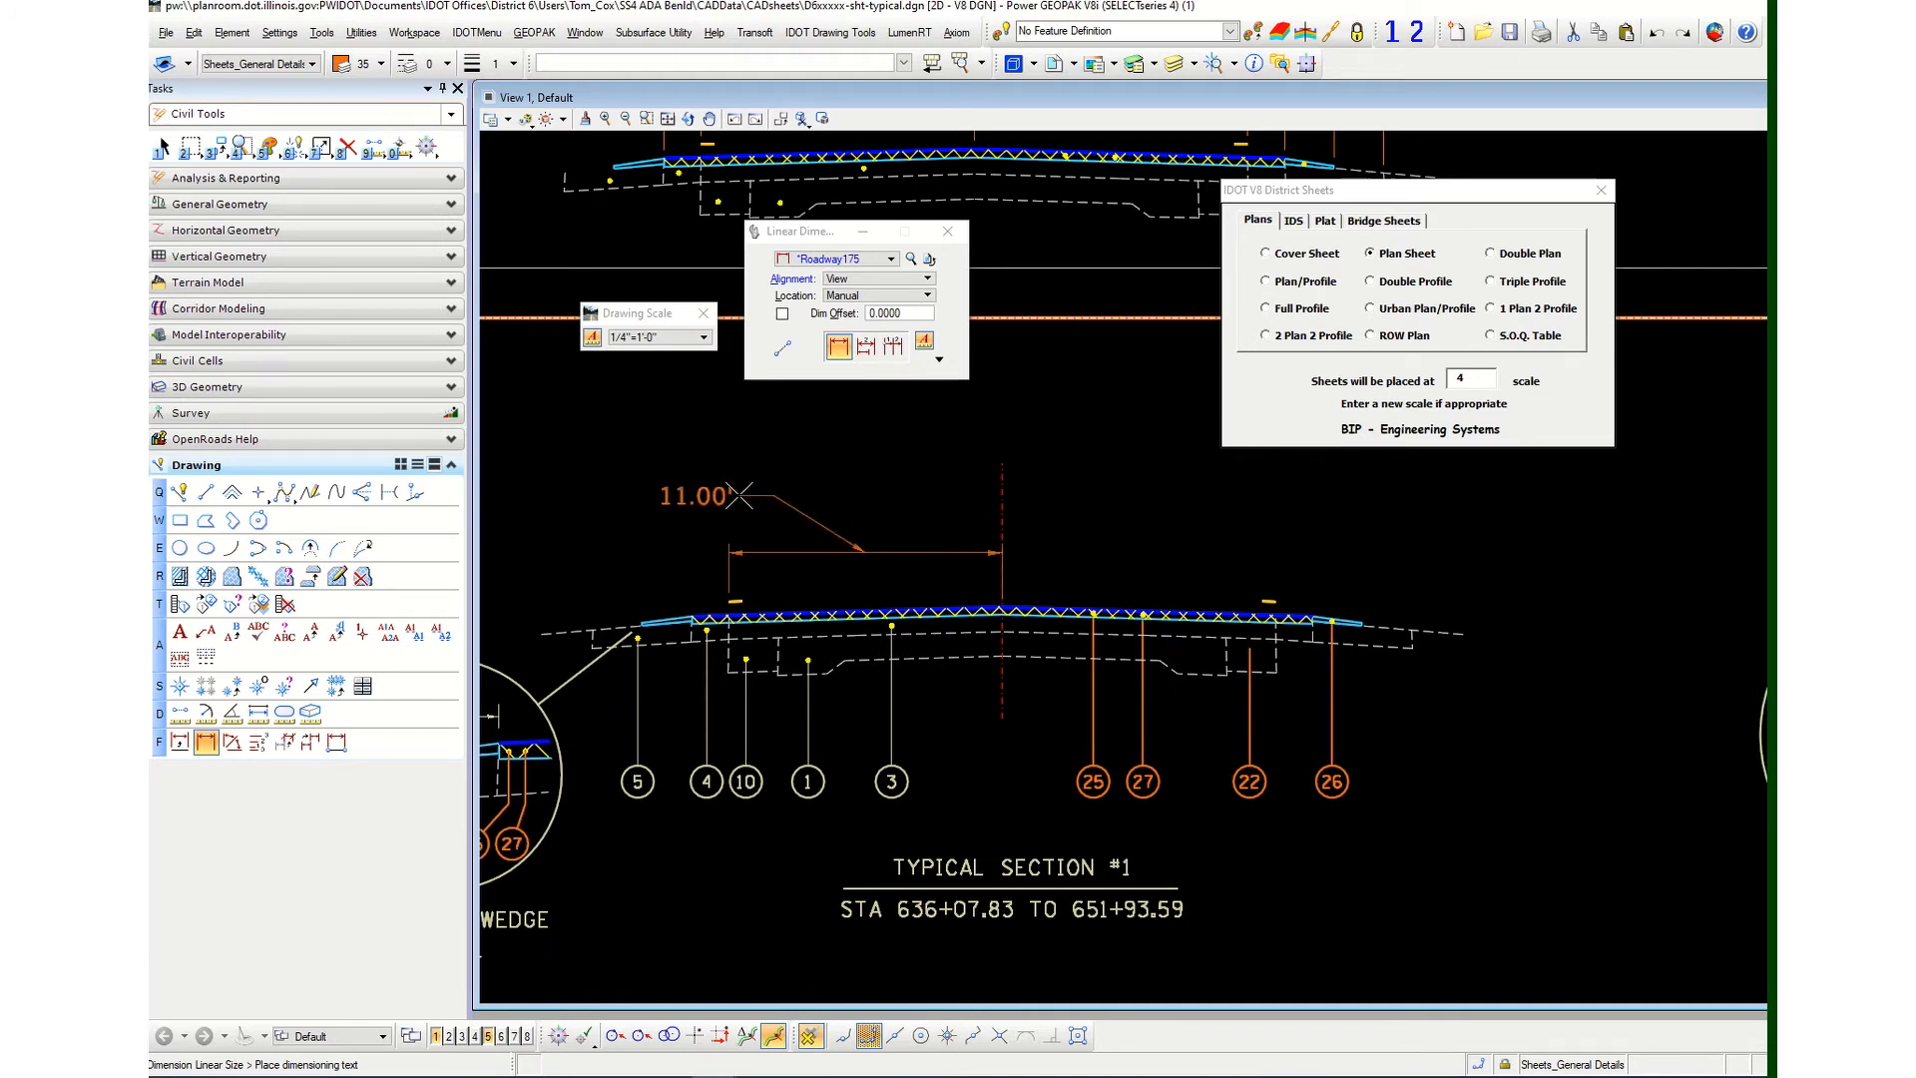
{"action": "left_click", "coordinate": [816, 552]}
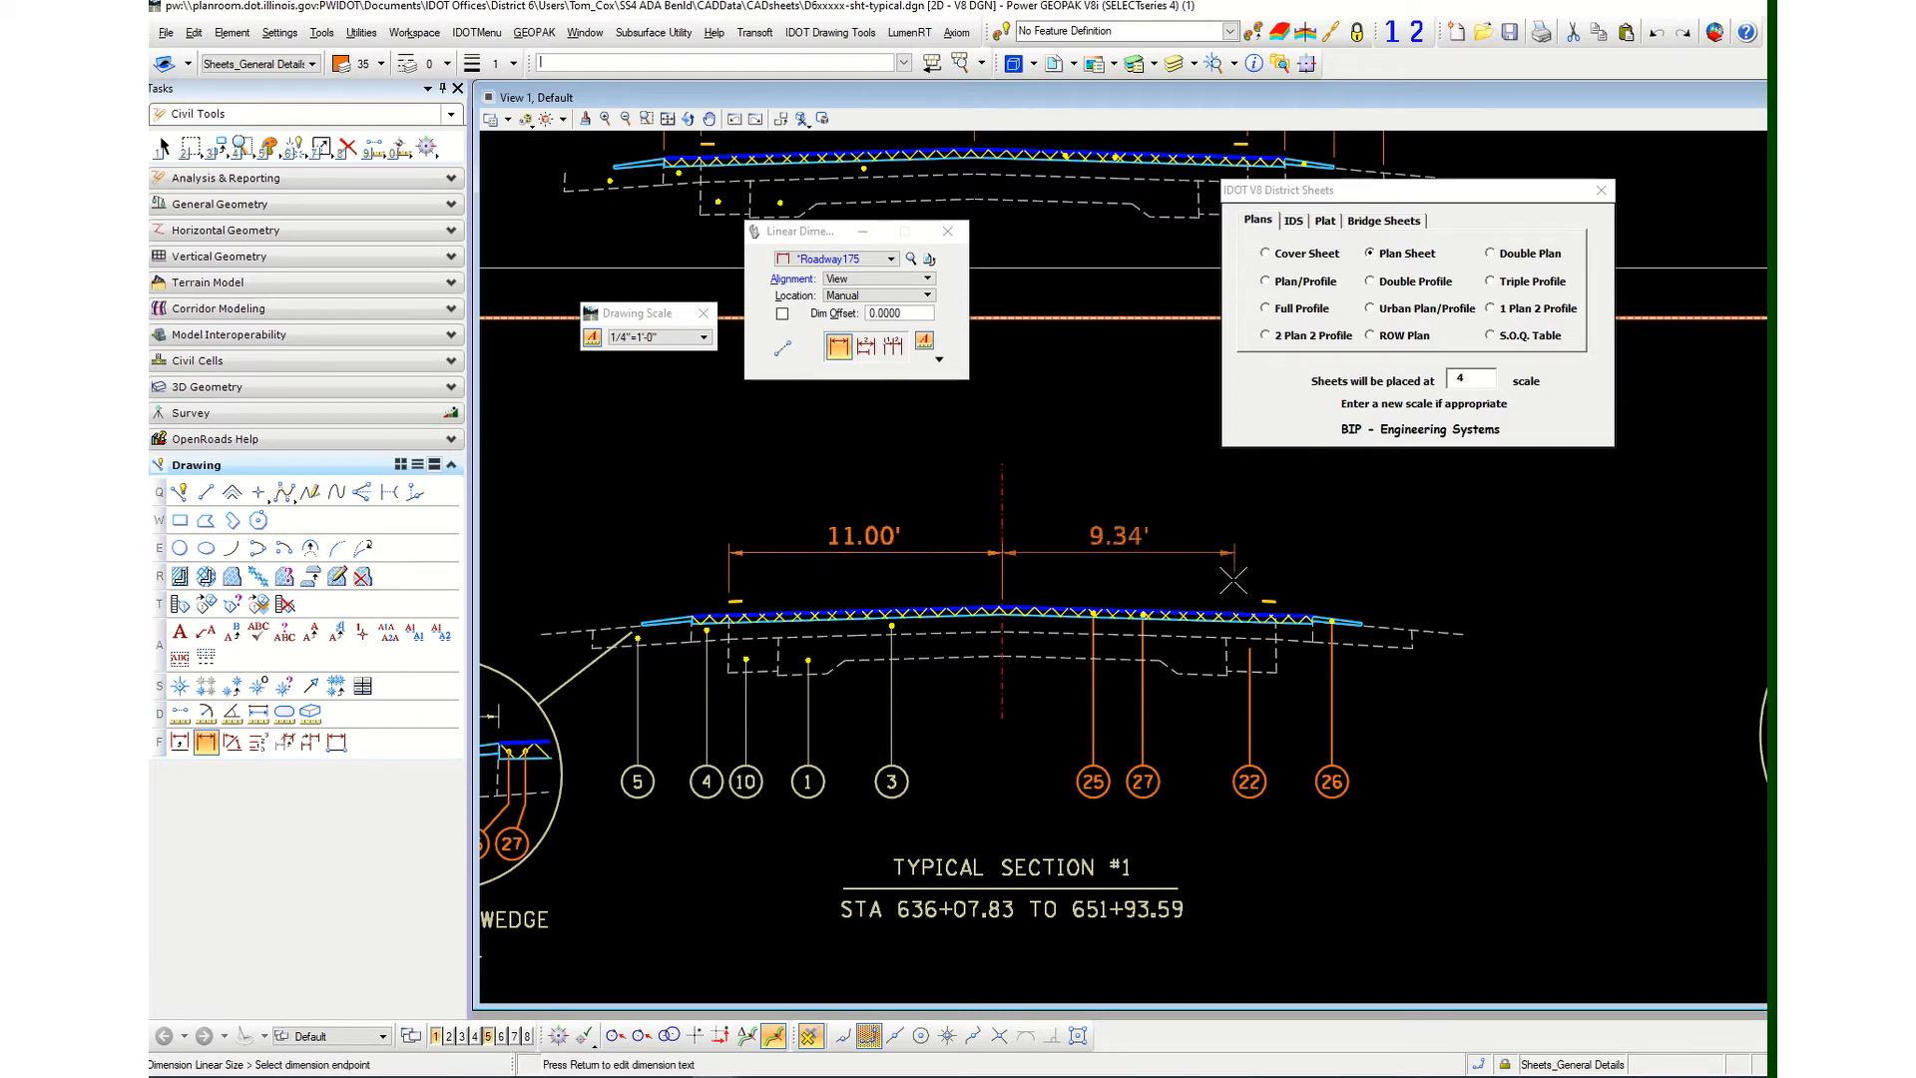
Continue the dimension string from the centerline to the pavement's right edge, placing its text above the line.
{"action": "left_click", "coordinate": [1316, 616]}
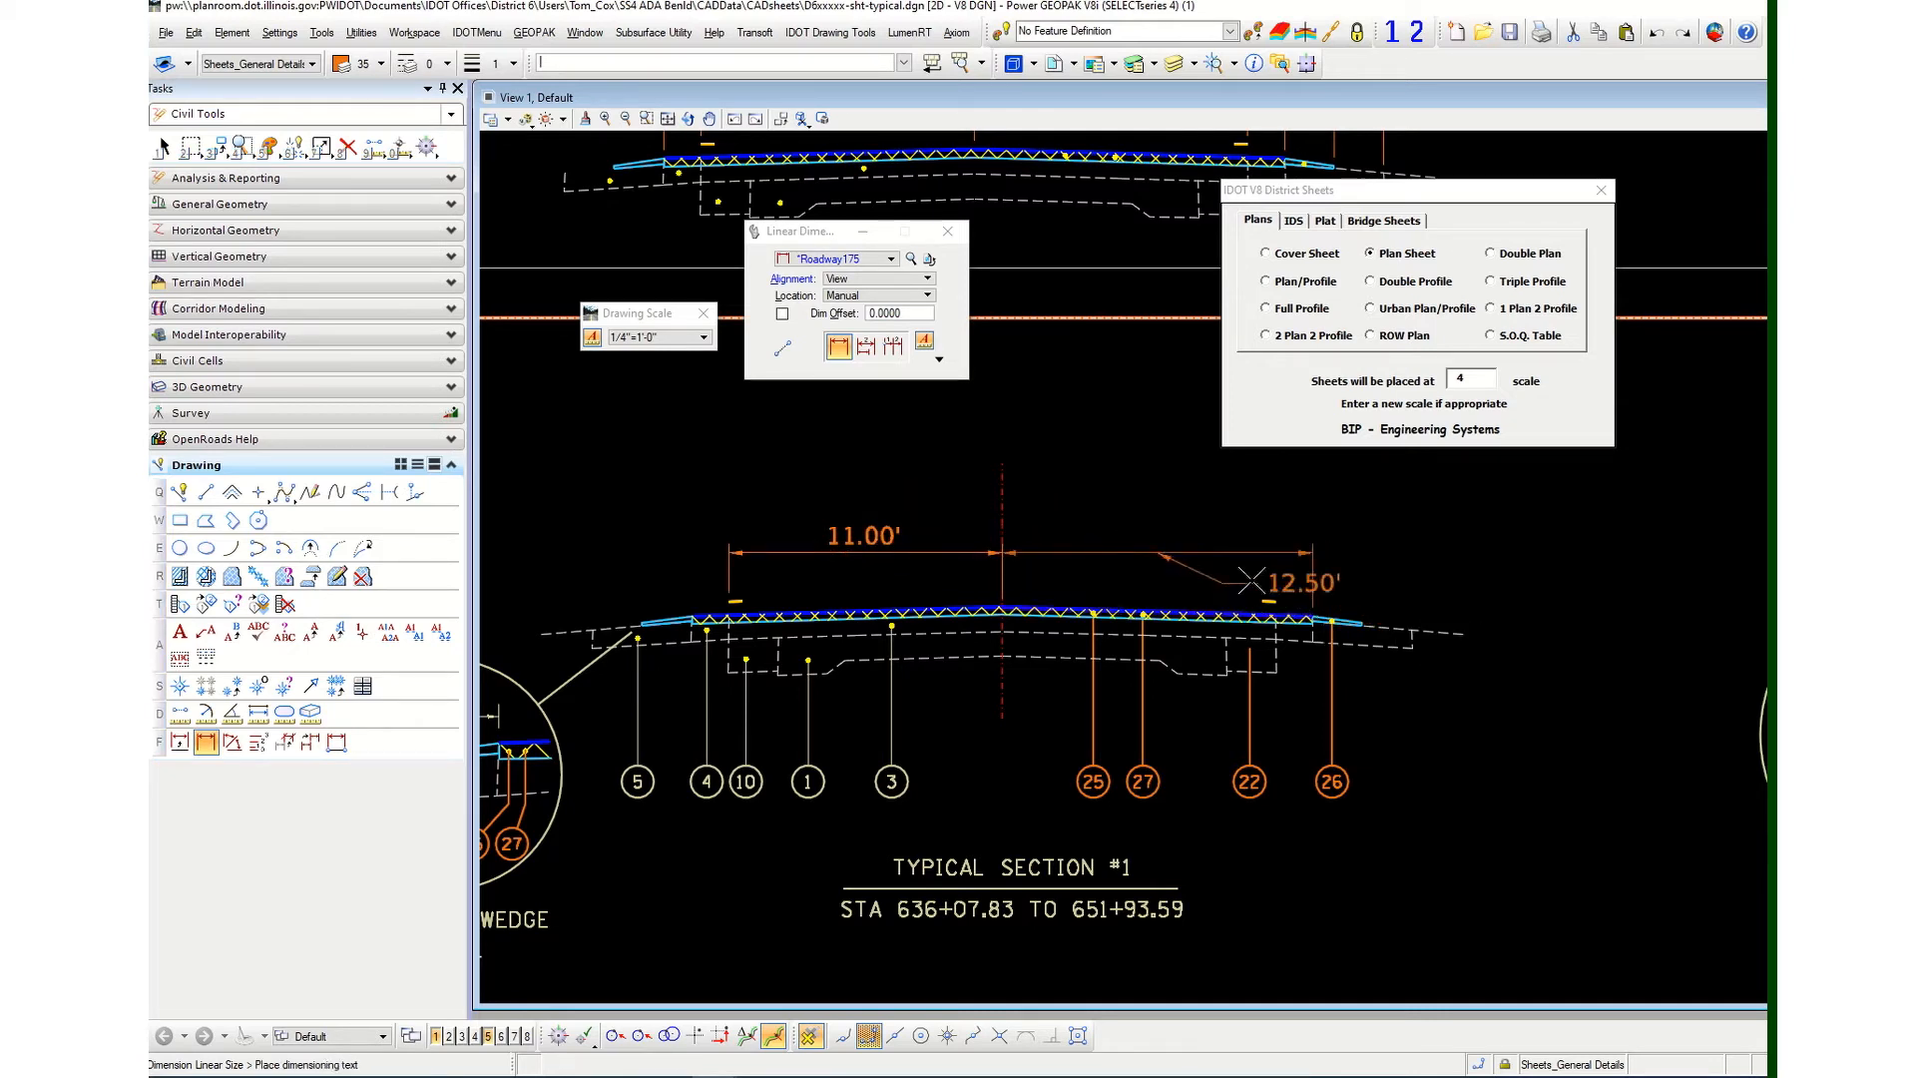
{"action": "left_click", "coordinate": [1122, 551]}
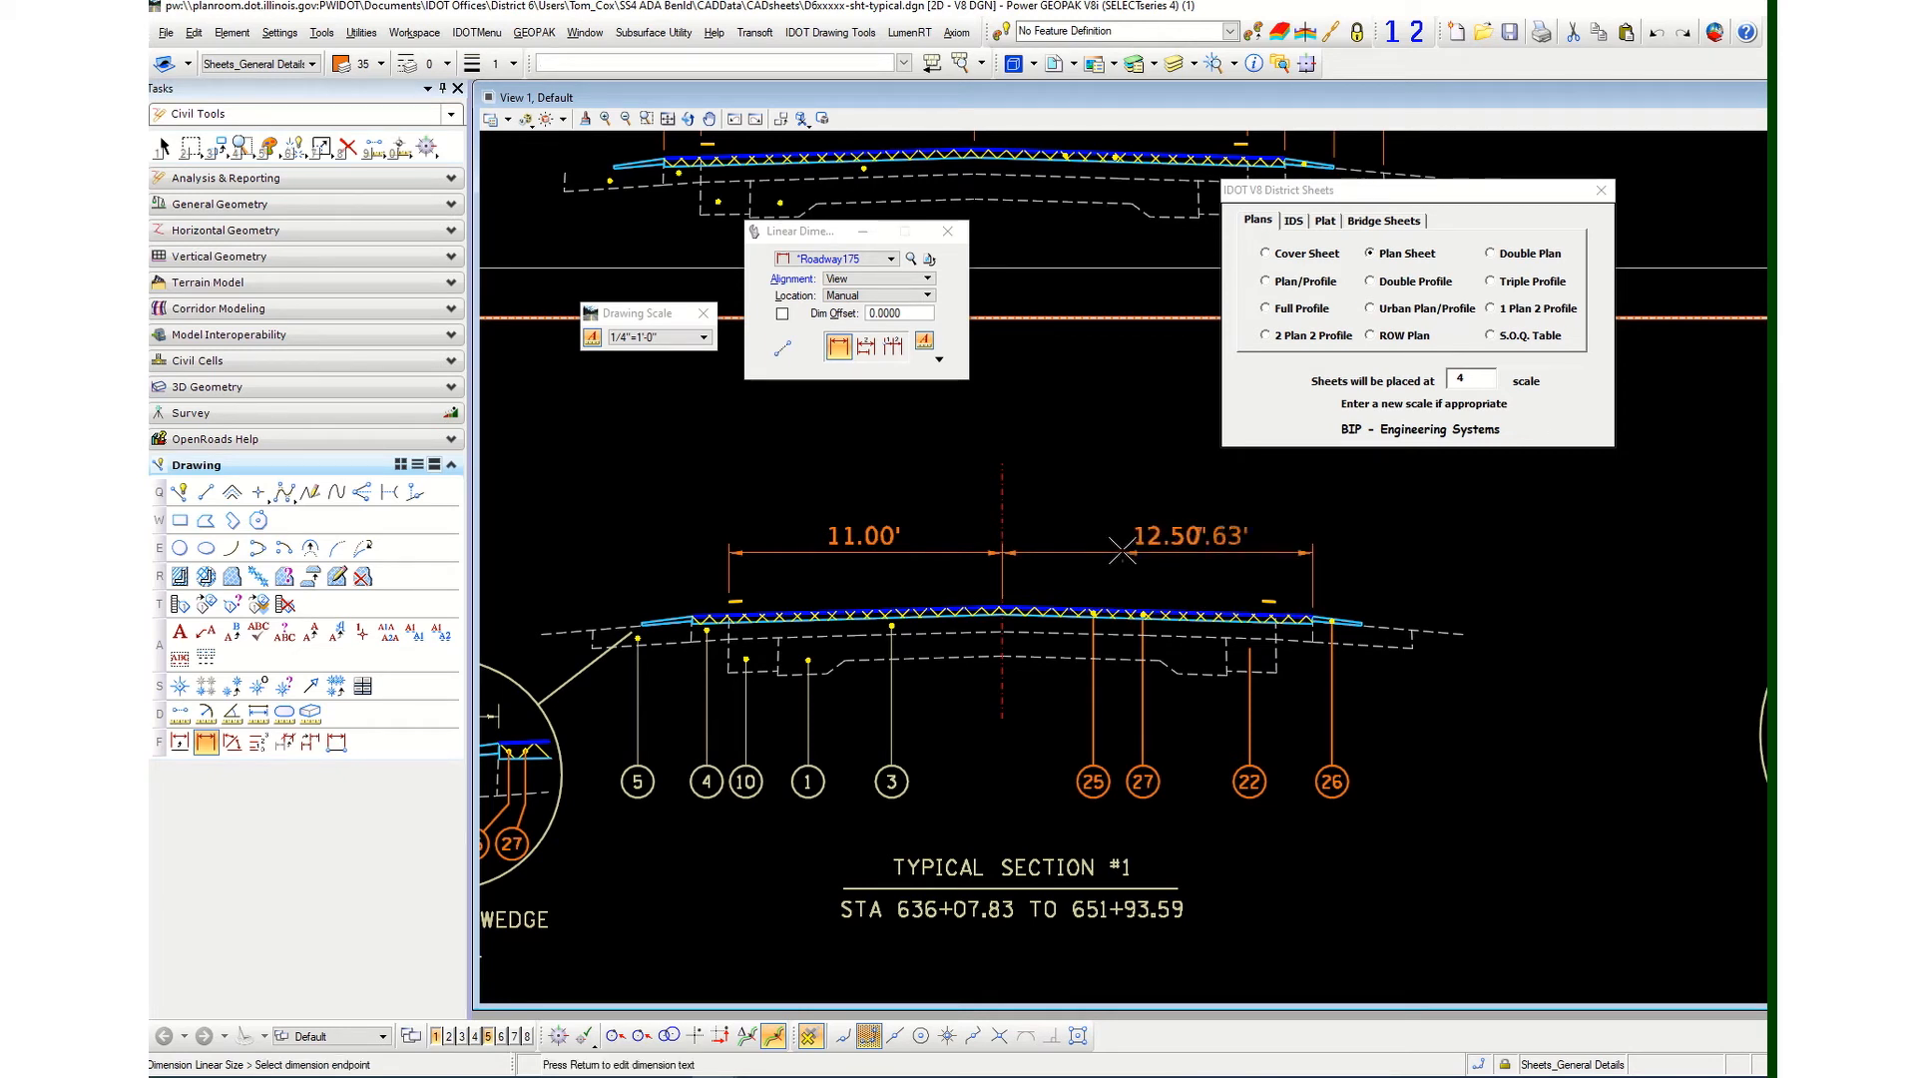
{"action": "right_click", "coordinate": [1127, 549]}
Delete the dimension string just placed above Typical Section #1.
{"action": "left_click", "coordinate": [347, 148]}
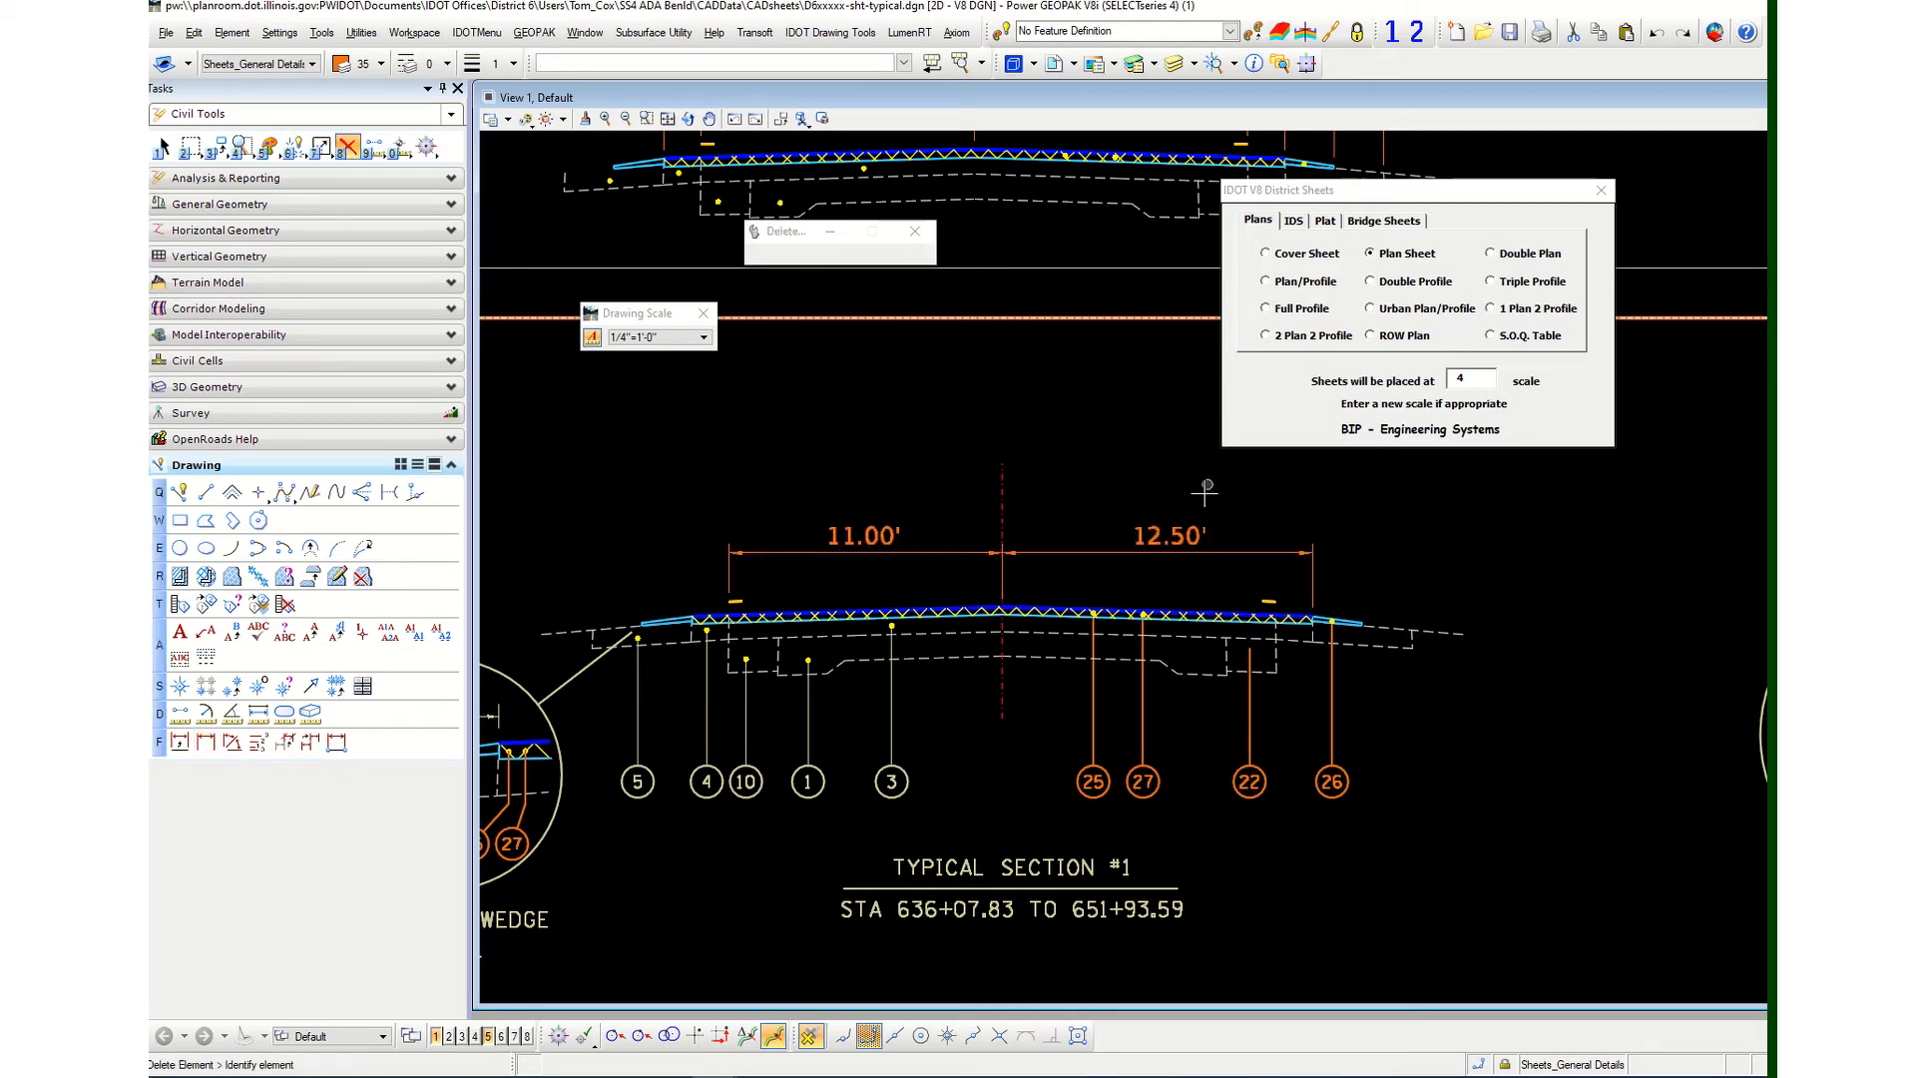
{"action": "left_click", "coordinate": [1172, 534]}
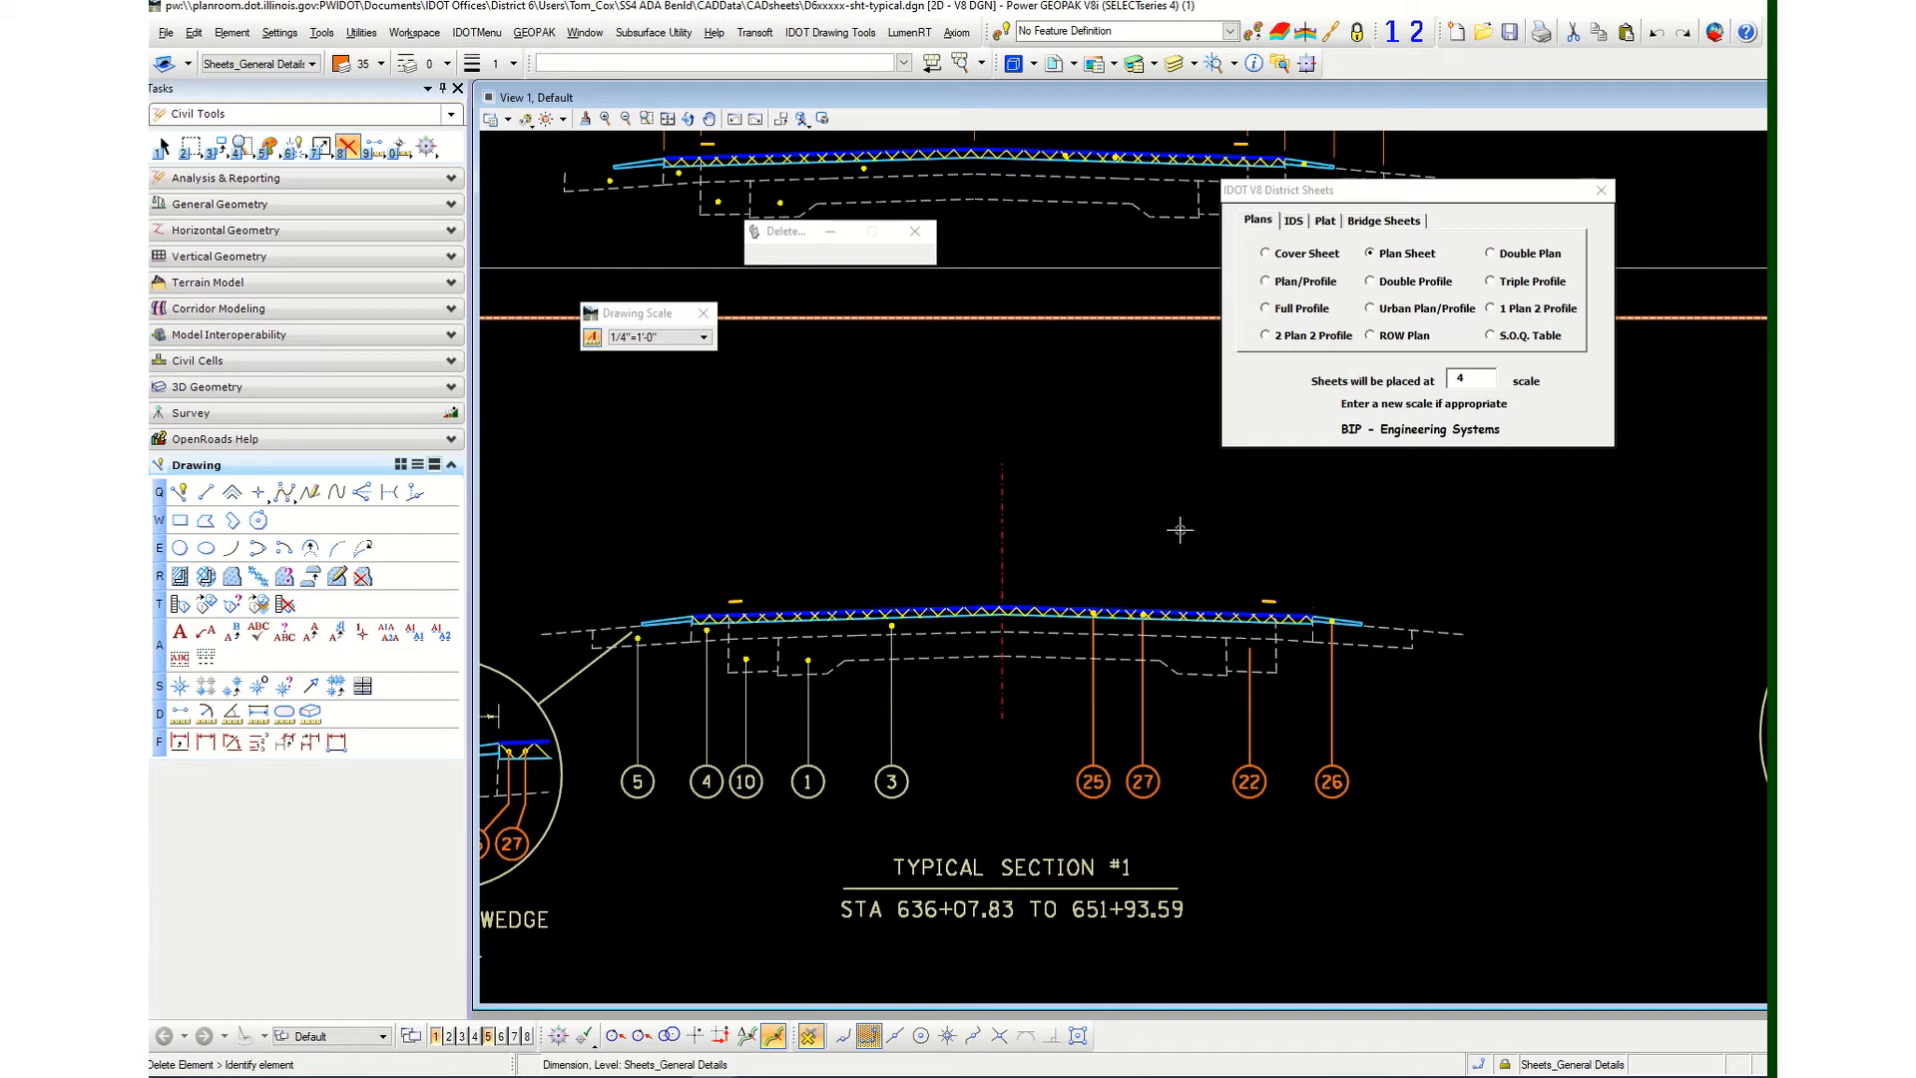
Dimension the left lane of Typical Section #1 from the left edge line to the centerline, centering the text above the dimension line.
{"action": "left_click", "coordinate": [205, 742]}
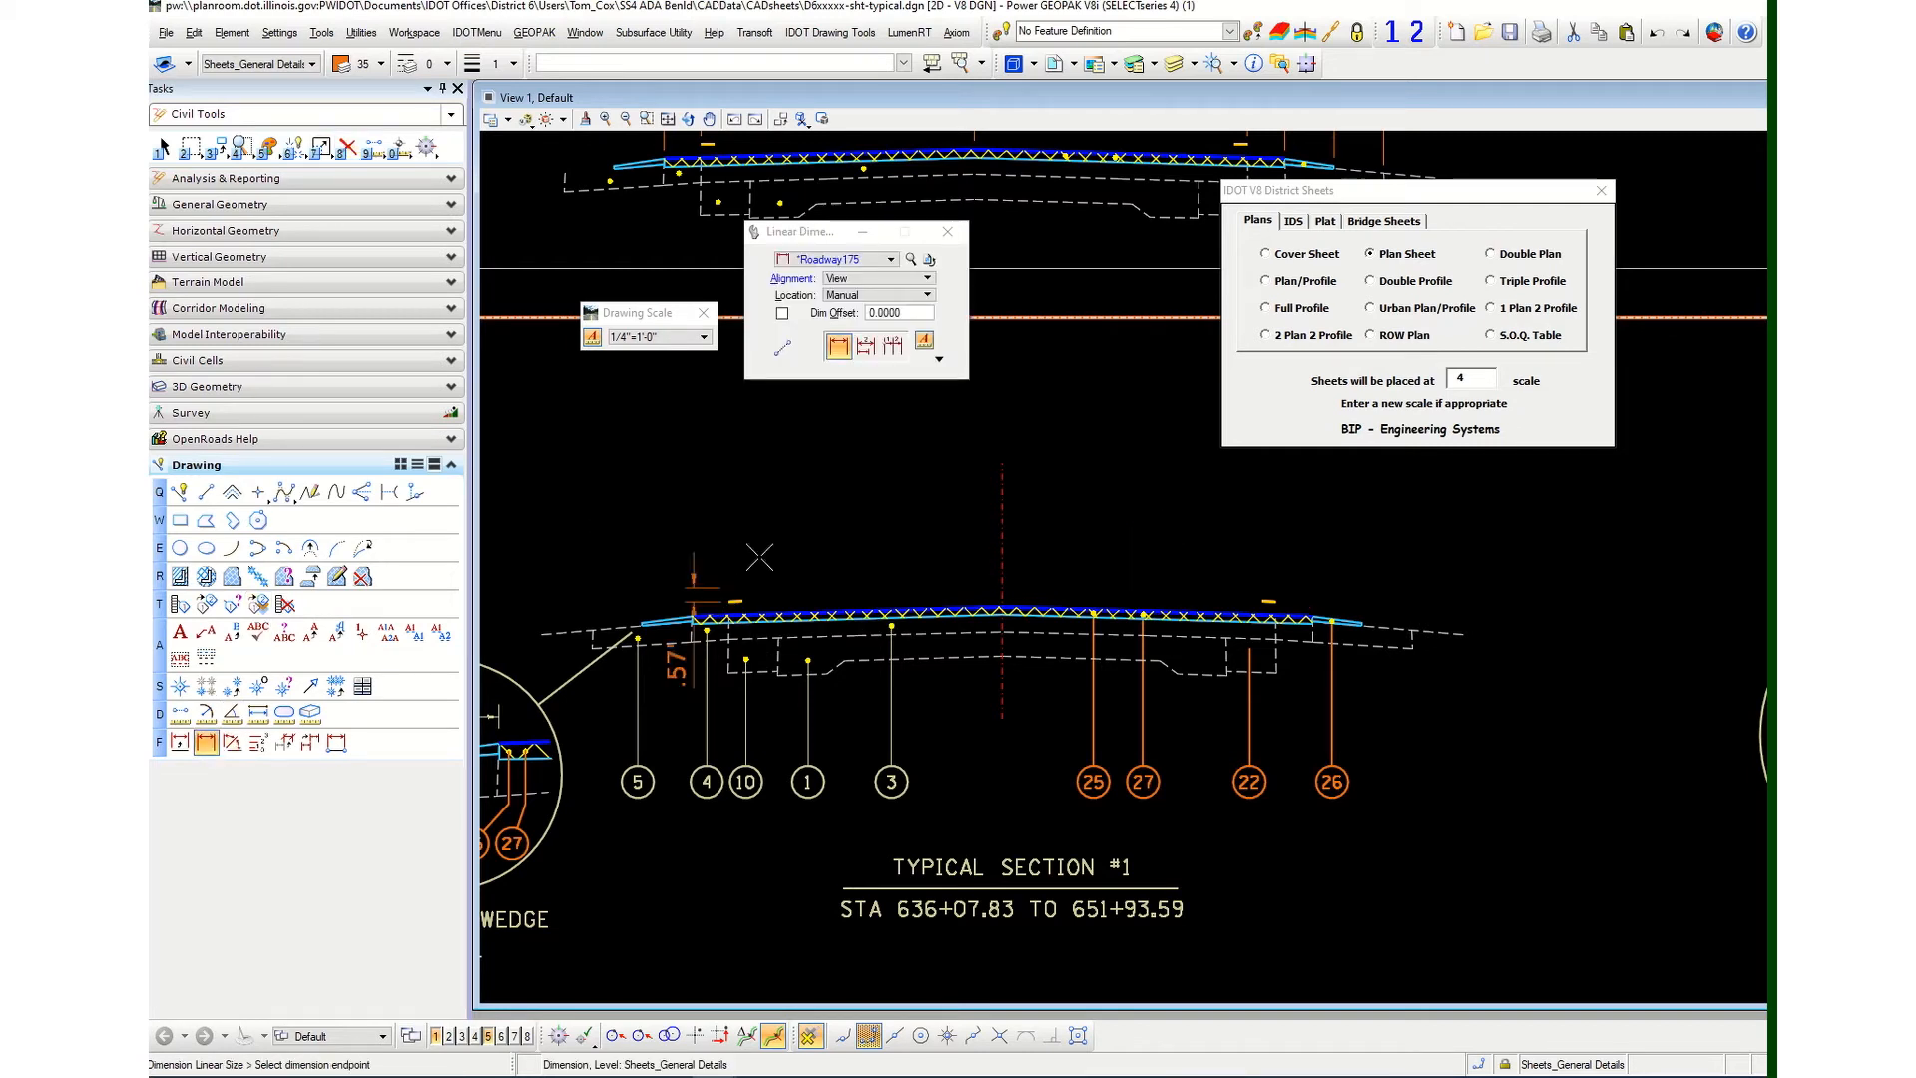
{"action": "left_click", "coordinate": [730, 598]}
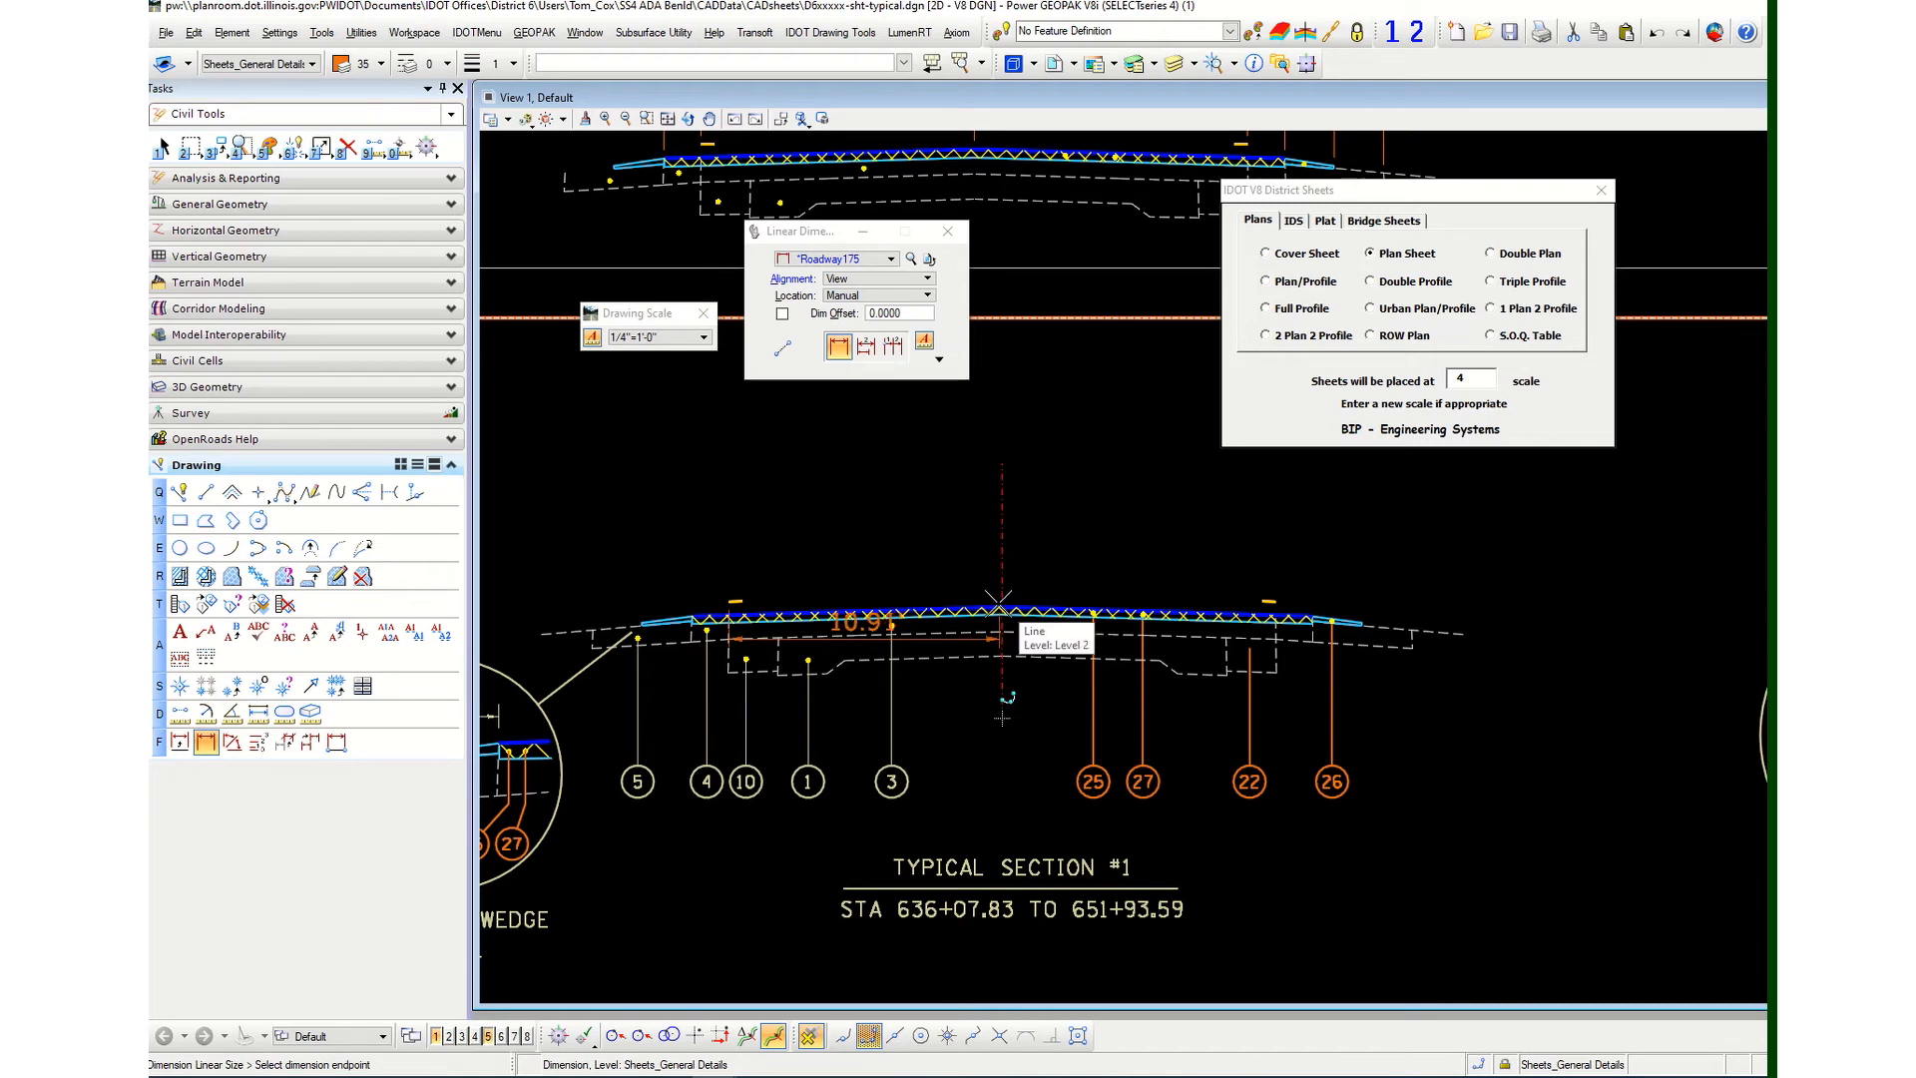
{"action": "scroll", "coordinate": [998, 611], "scroll_direction": "up", "scroll_amount": 3}
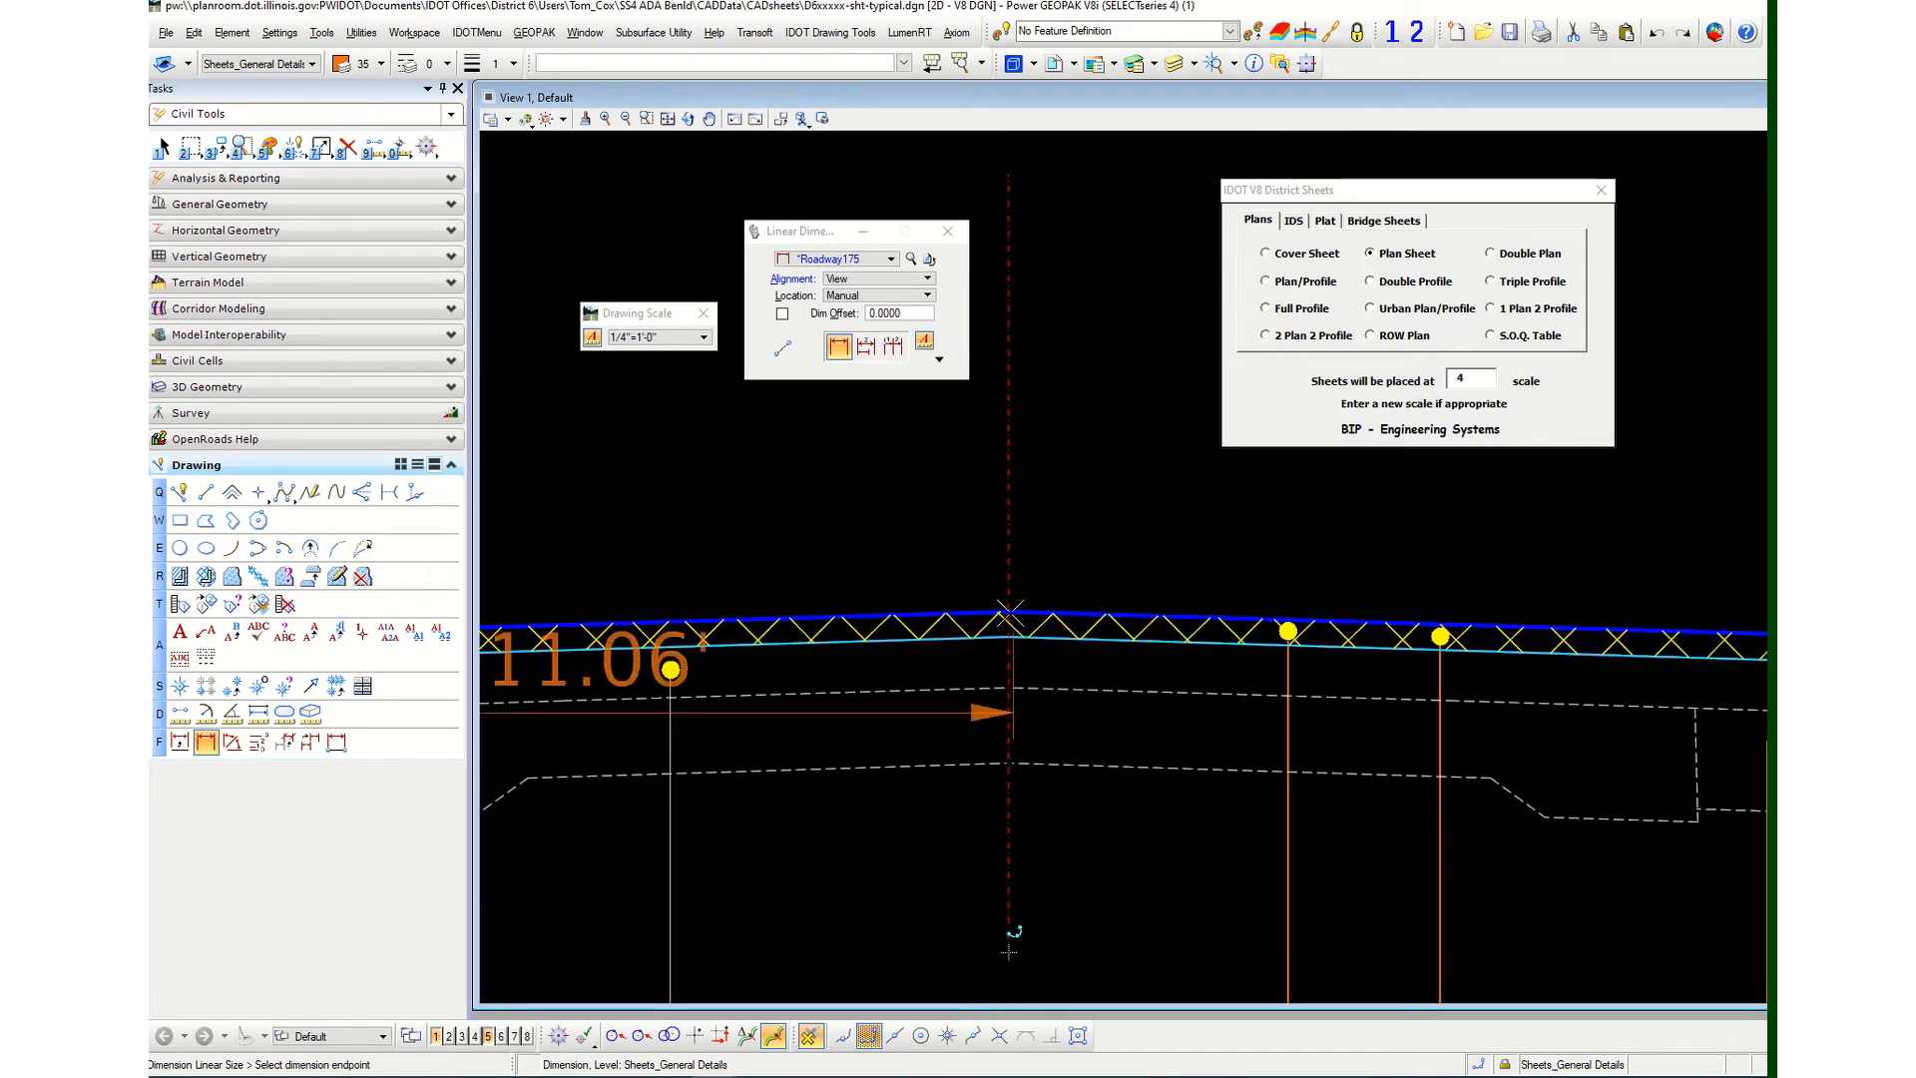
{"action": "left_click", "coordinate": [1006, 608]}
{"action": "scroll", "coordinate": [1006, 608], "scroll_direction": "down", "scroll_amount": 3}
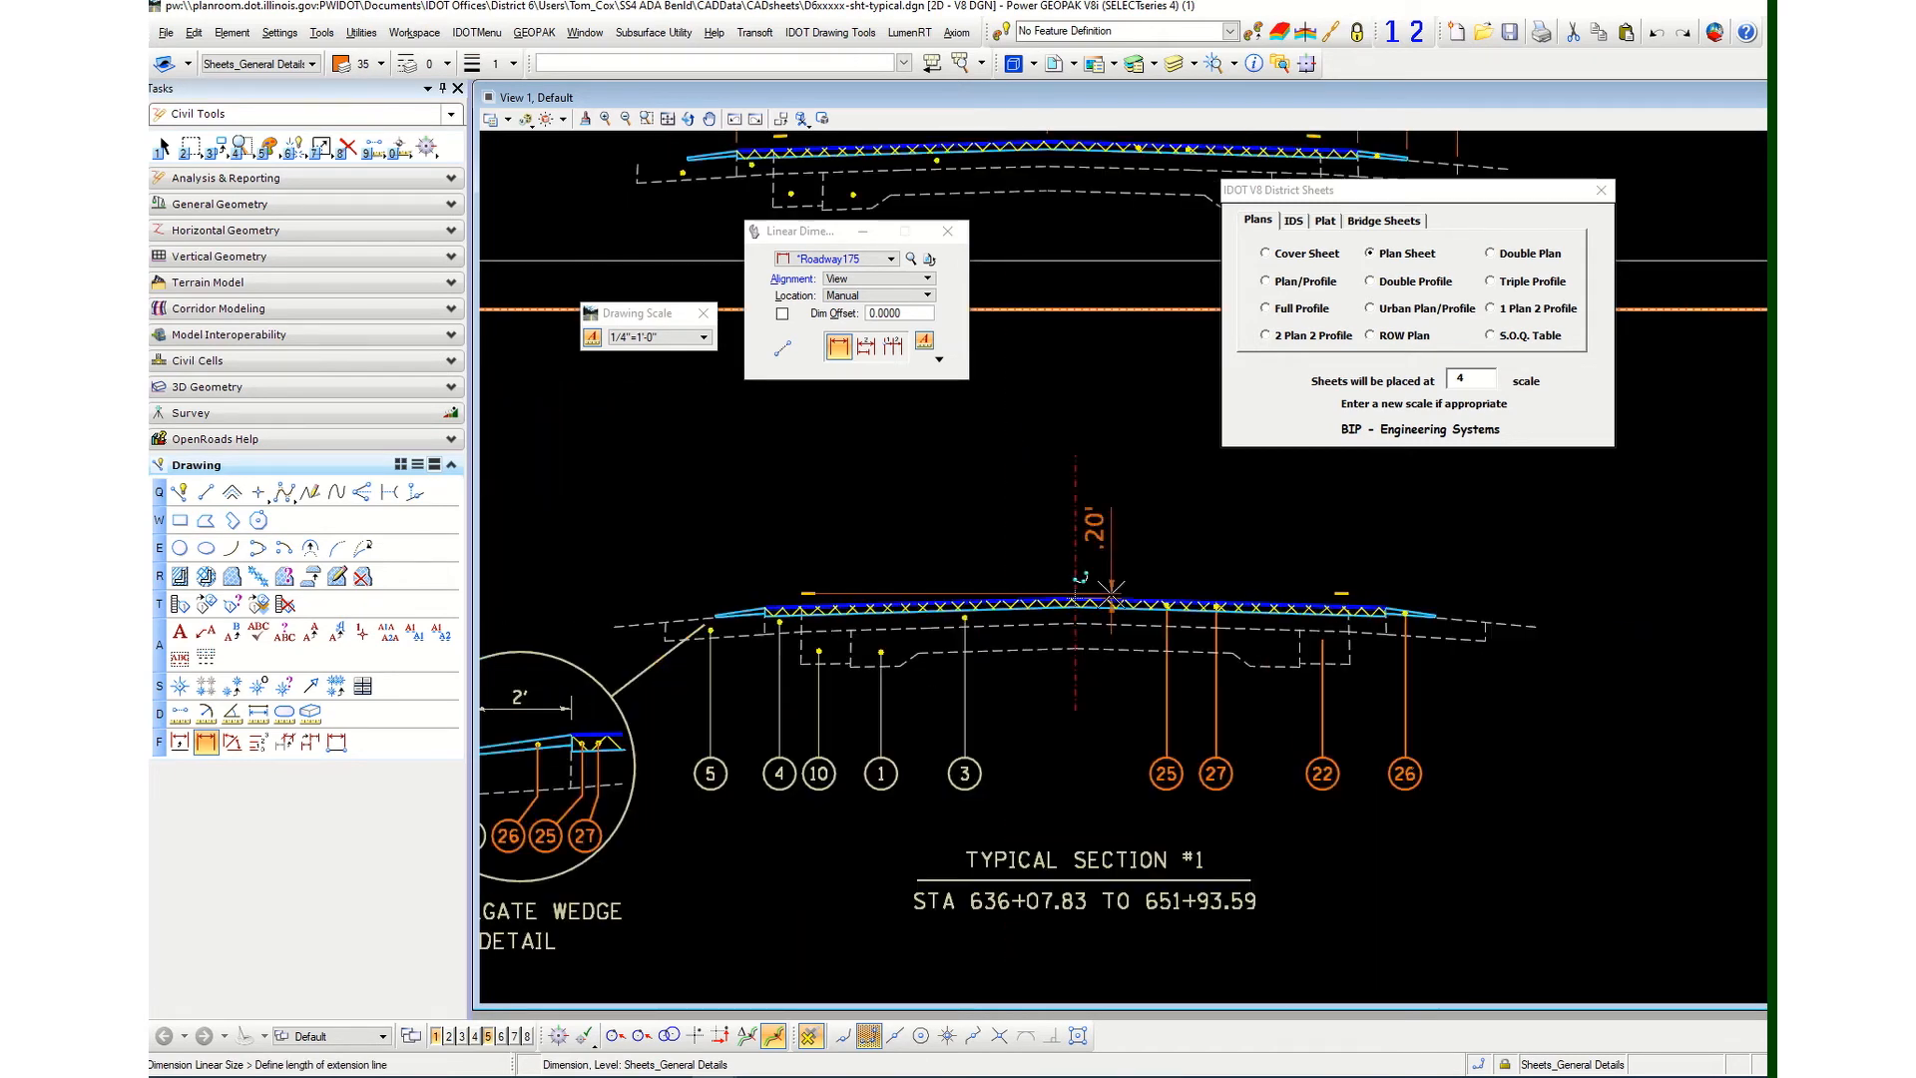
{"action": "left_click", "coordinate": [944, 541]}
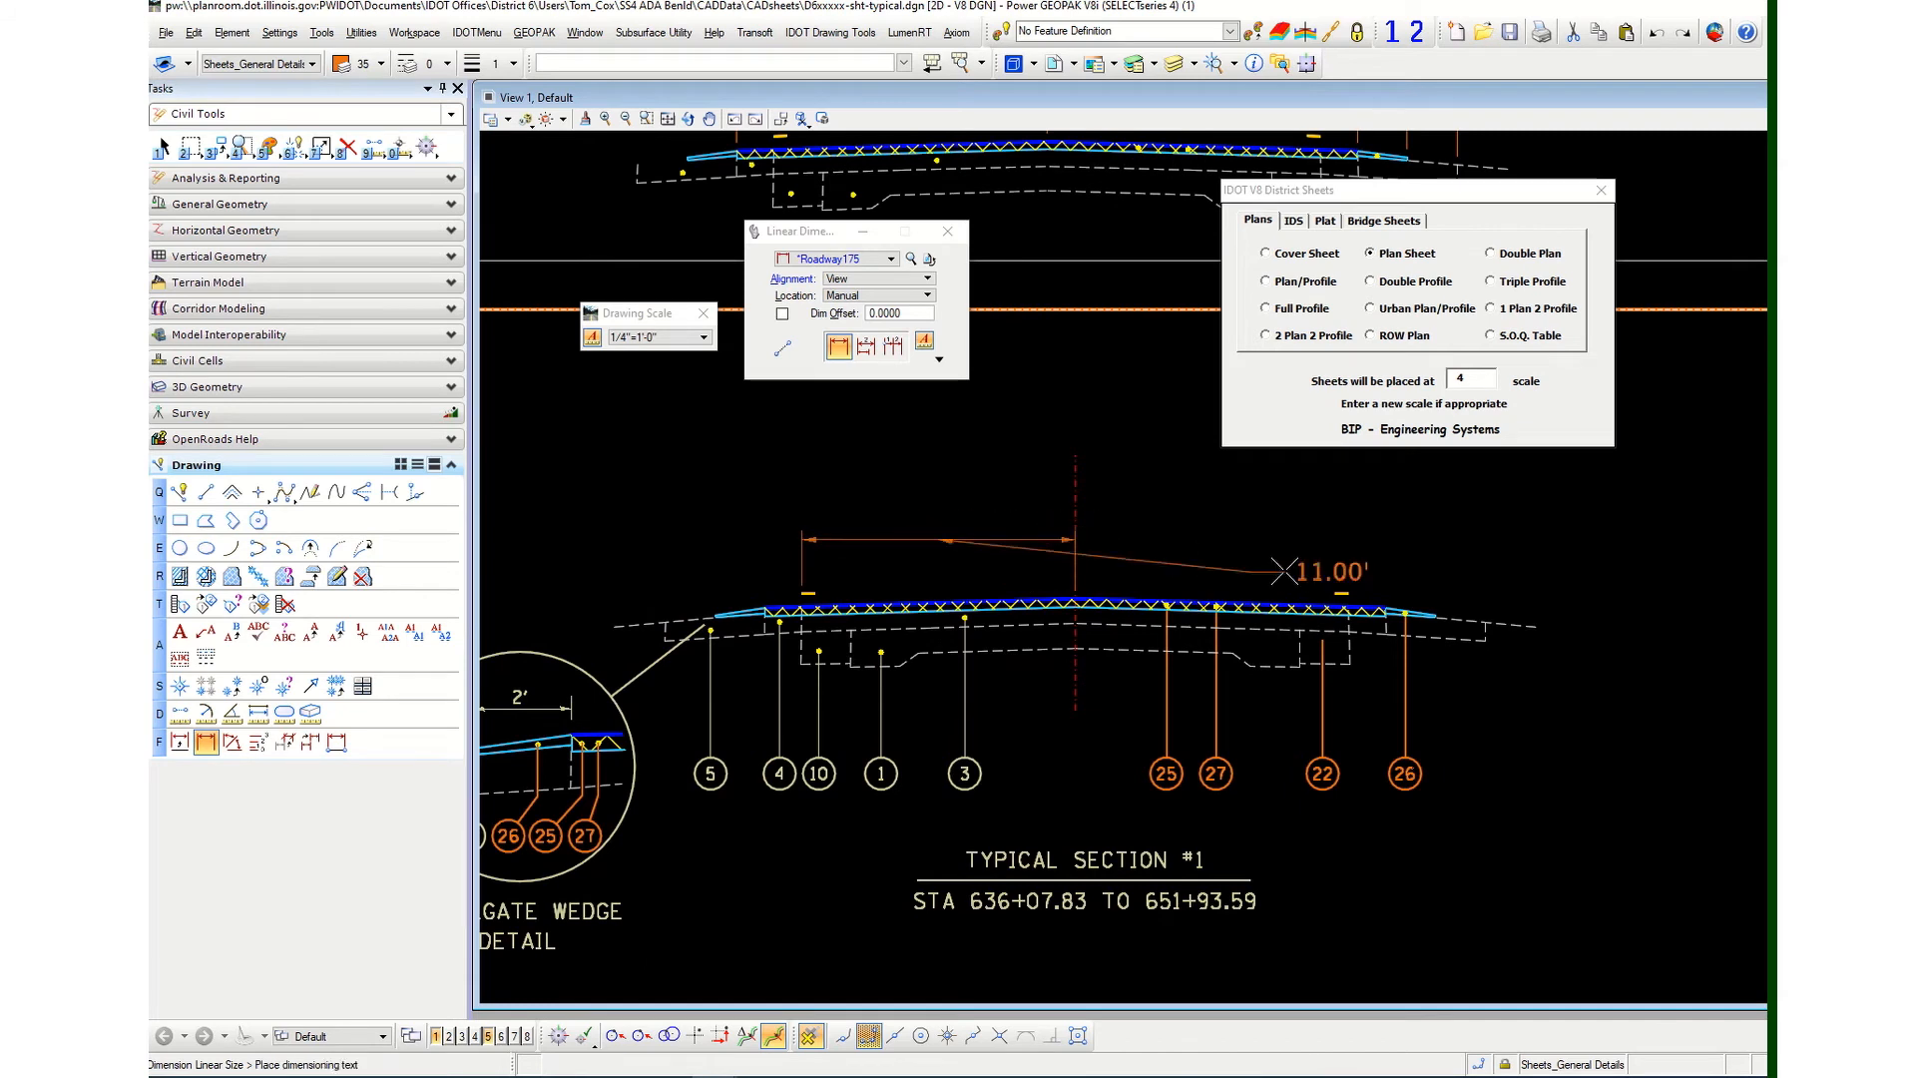
{"action": "left_click", "coordinate": [903, 521]}
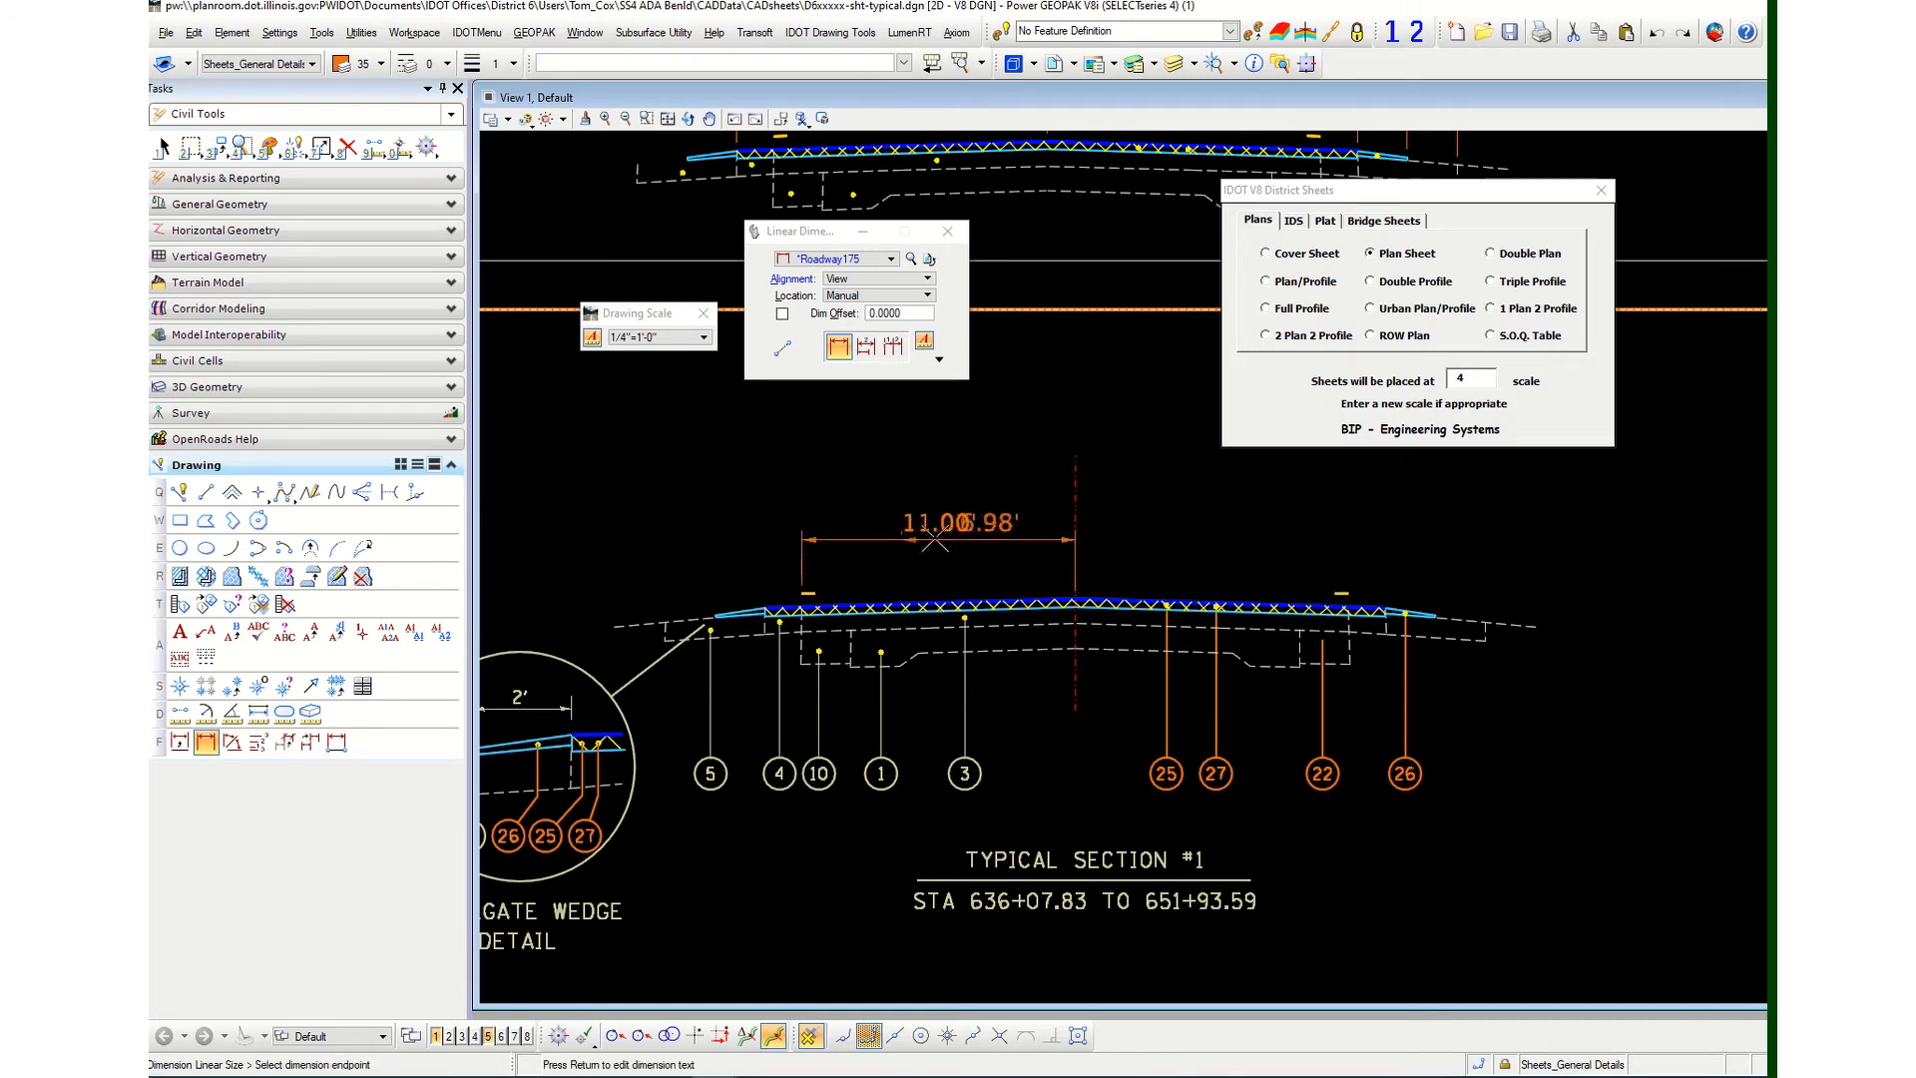
Continue the lane dimension string from the centerline to the right edge line, centering its text above the line.
{"action": "left_click", "coordinate": [1347, 584]}
{"action": "left_click", "coordinate": [1171, 537]}
{"action": "right_click", "coordinate": [1170, 537]}
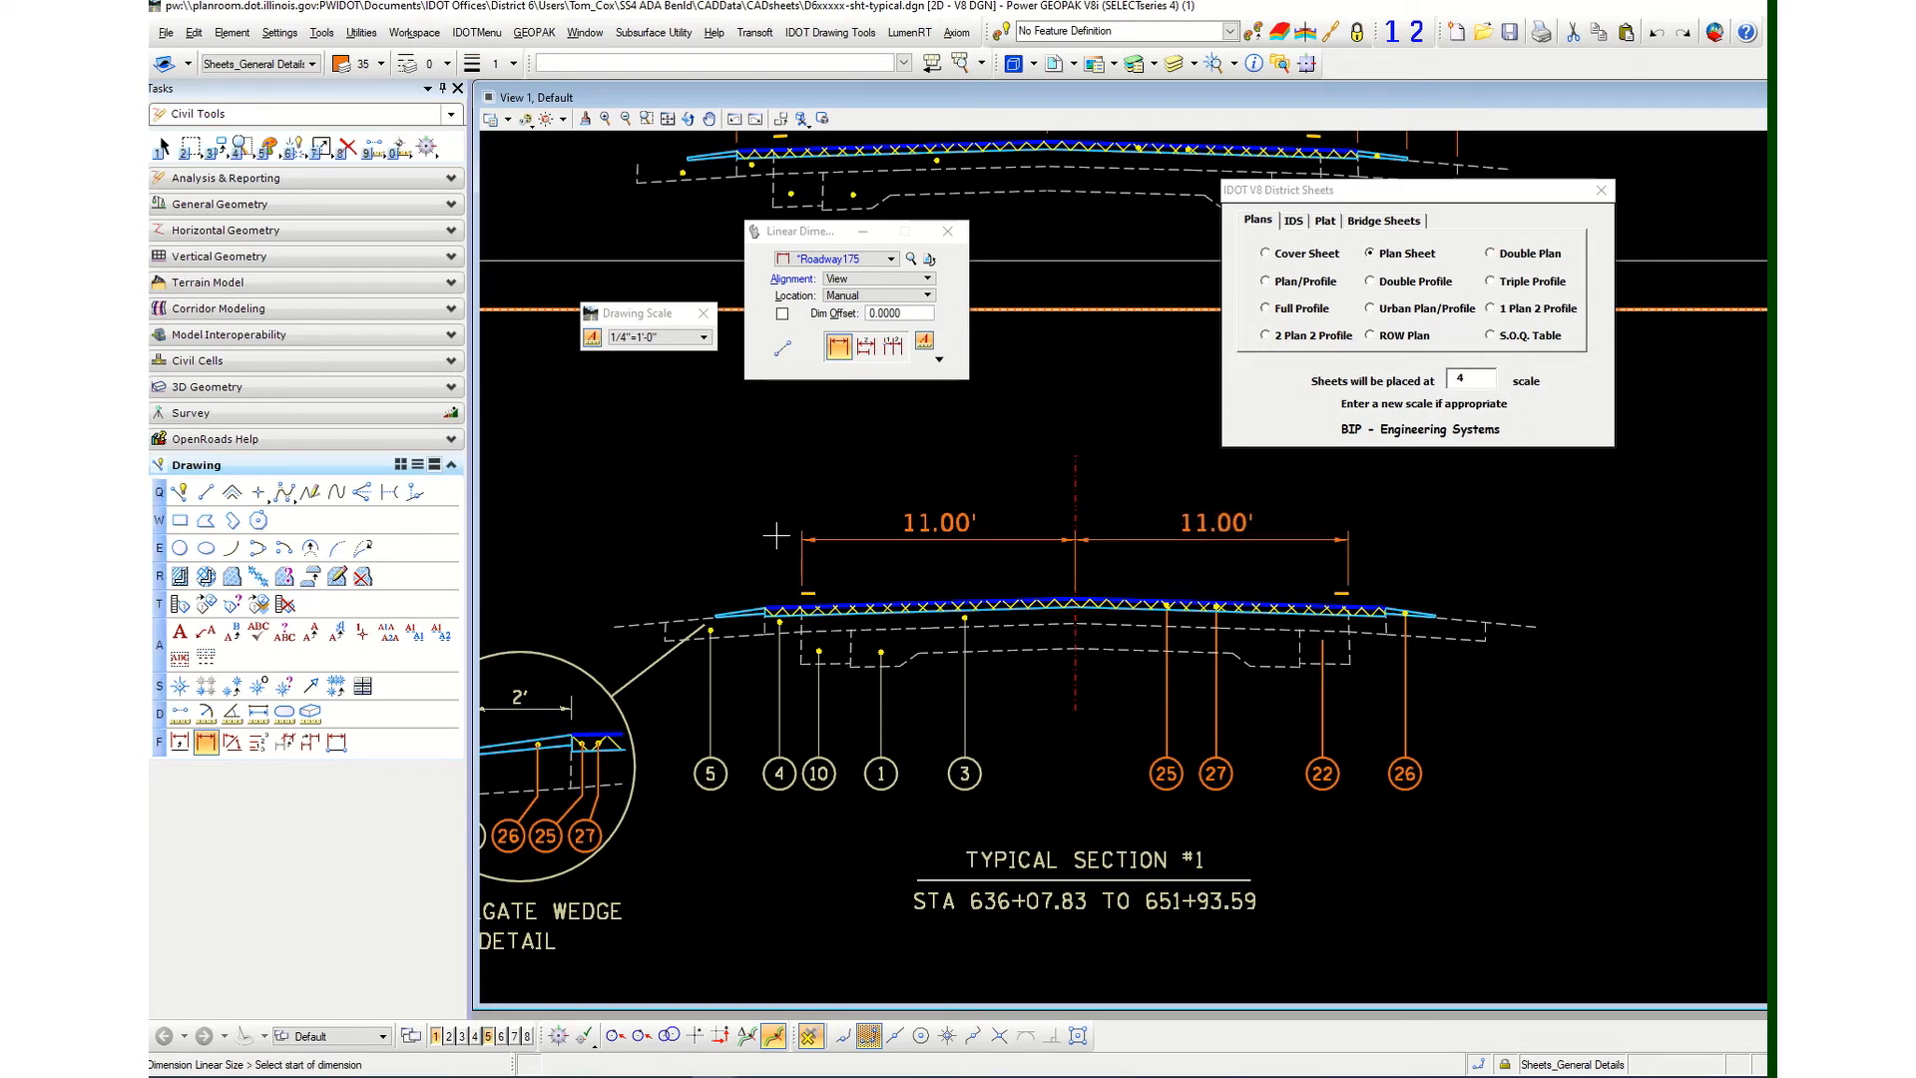
Add a second dimension row above the lane dimensions, from the resurfacing's left edge to the centerline and on to its right edge.
{"action": "left_click", "coordinate": [764, 605]}
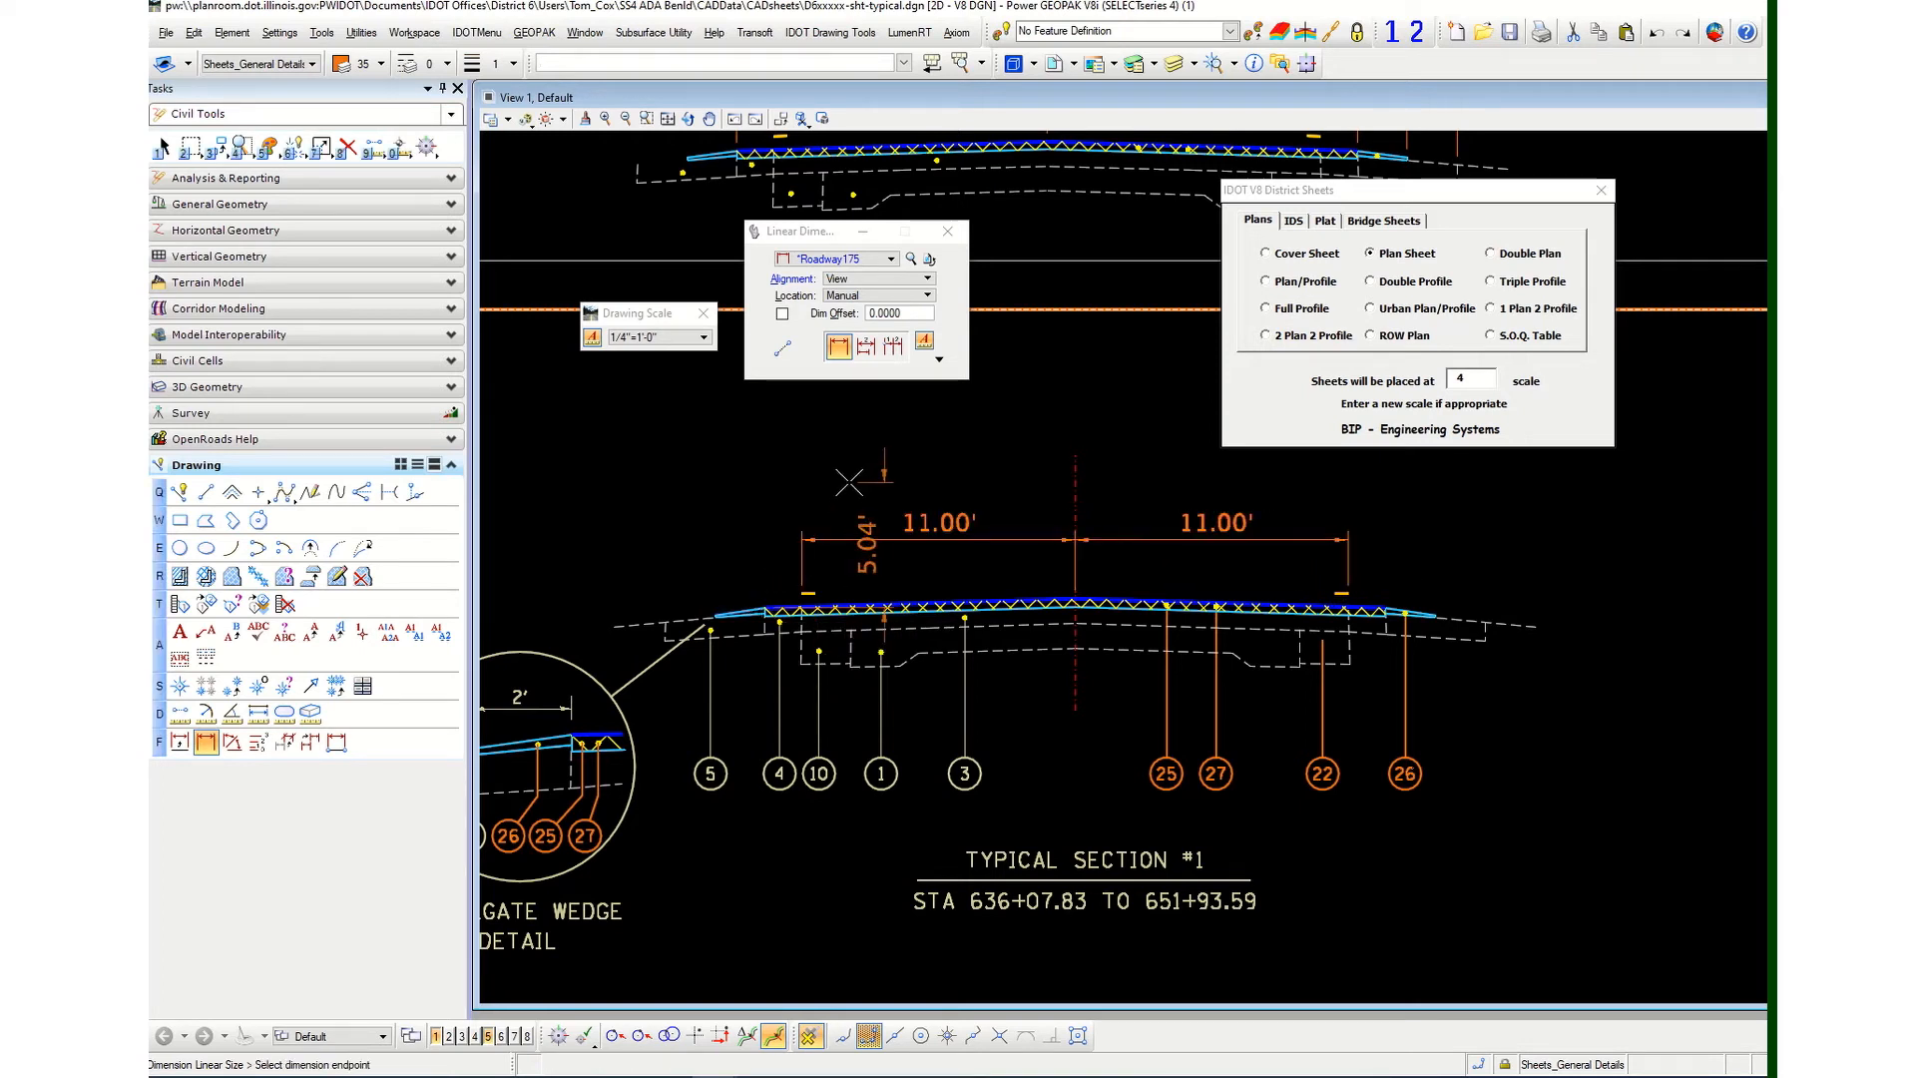
{"action": "left_click", "coordinate": [1075, 599]}
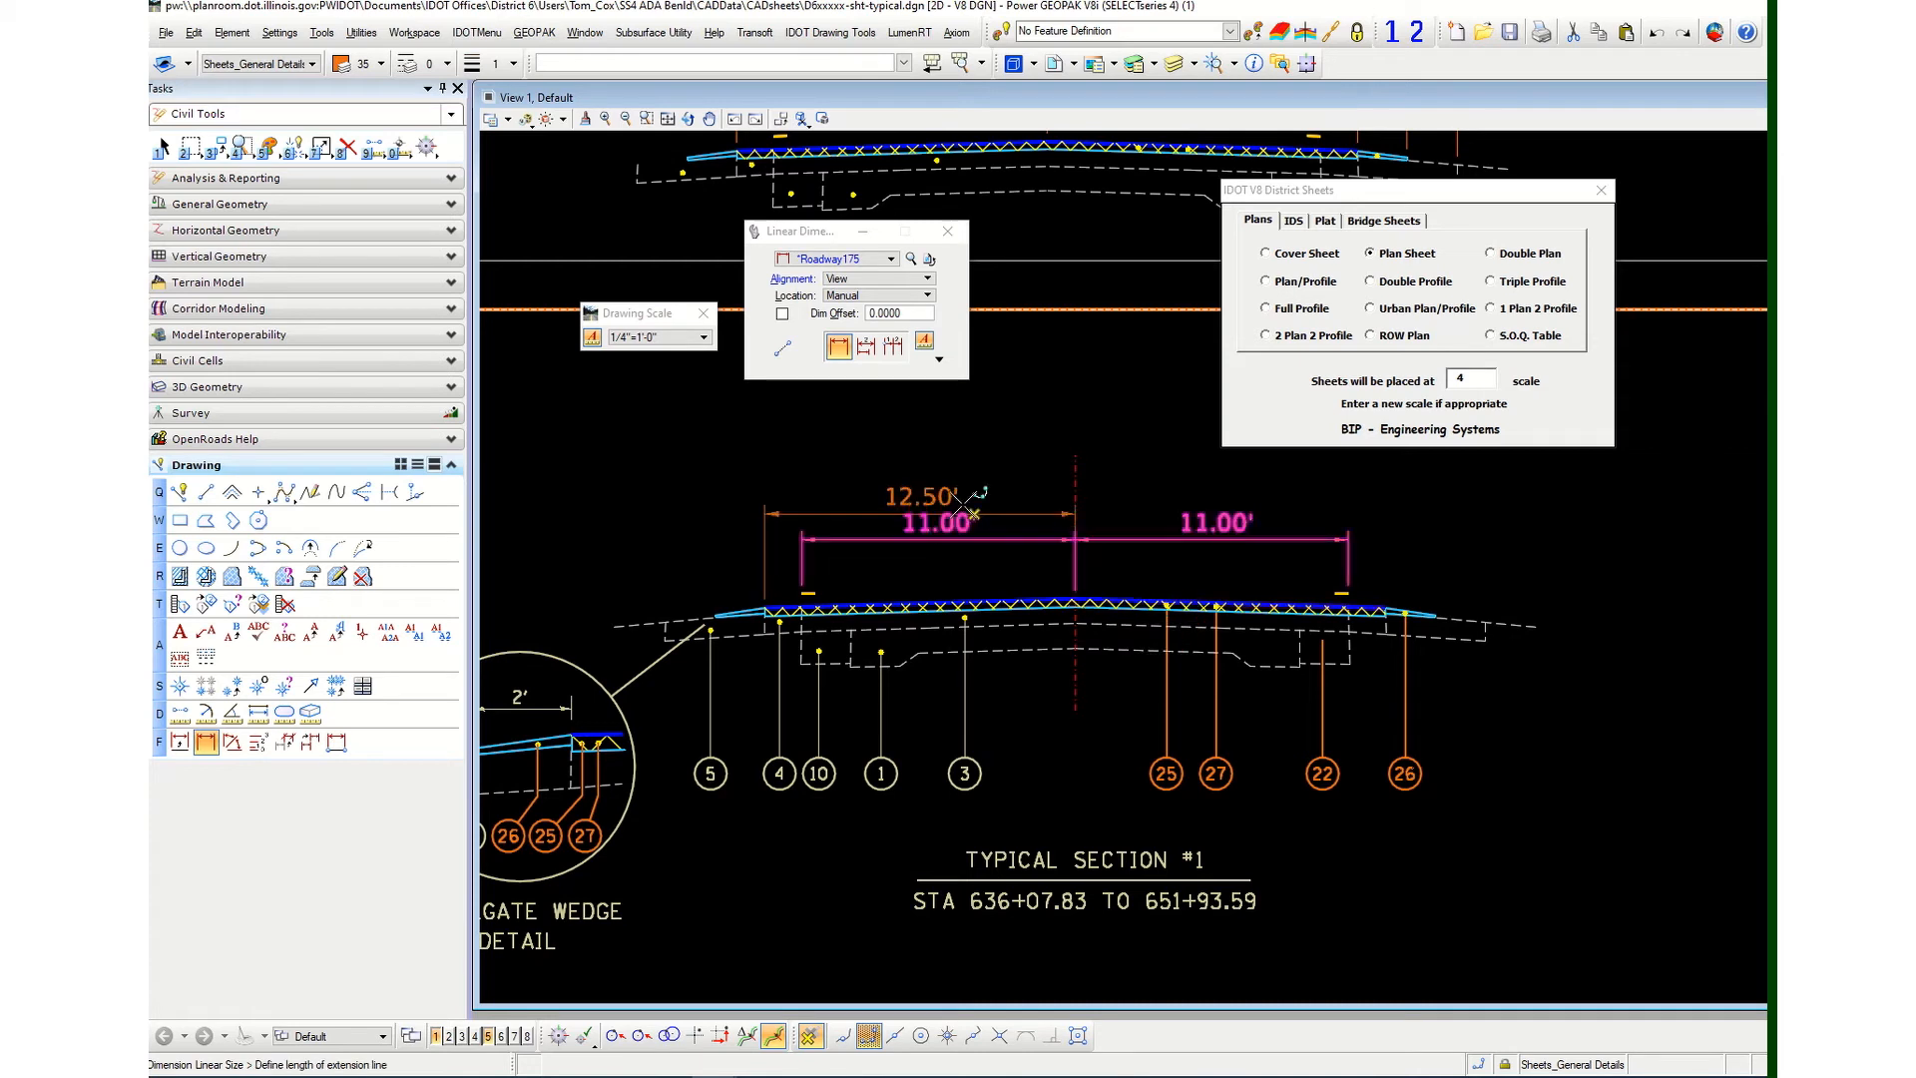
{"action": "left_click", "coordinate": [935, 482]}
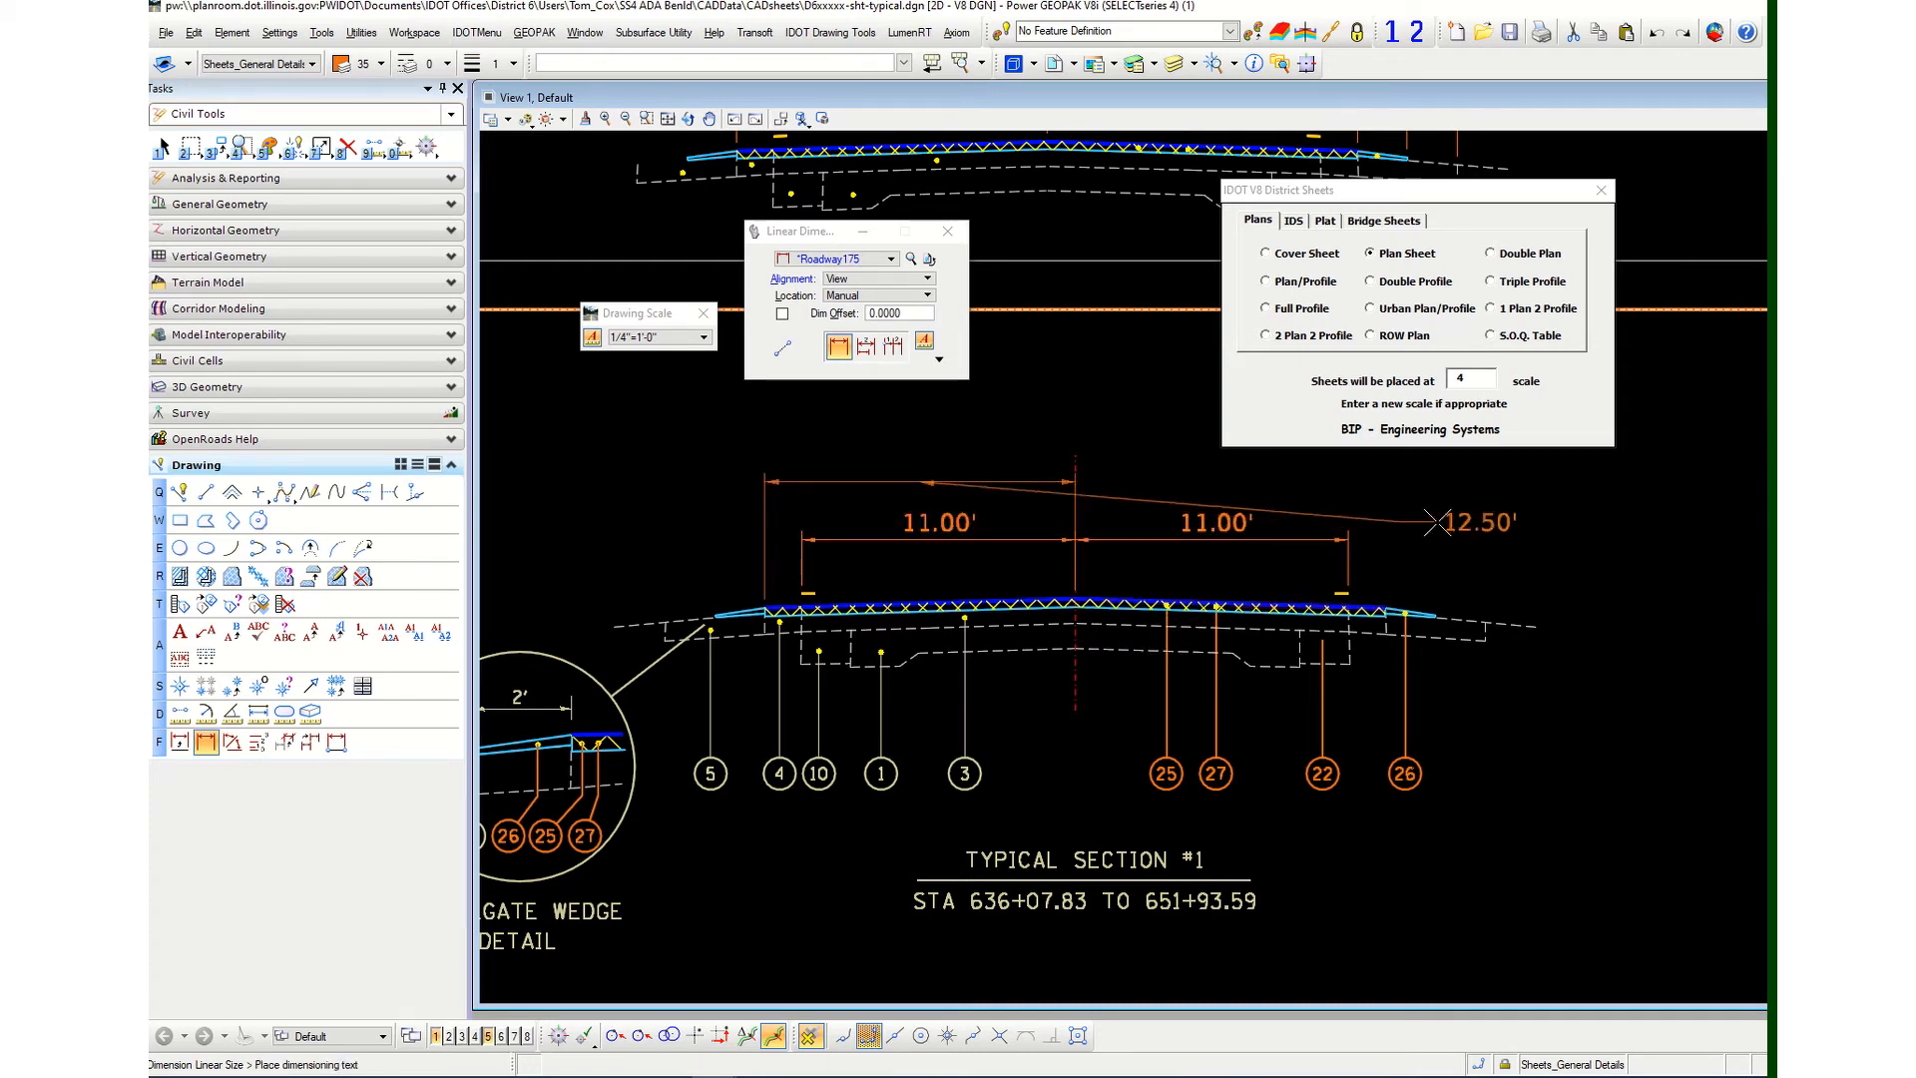
{"action": "left_click", "coordinate": [874, 482]}
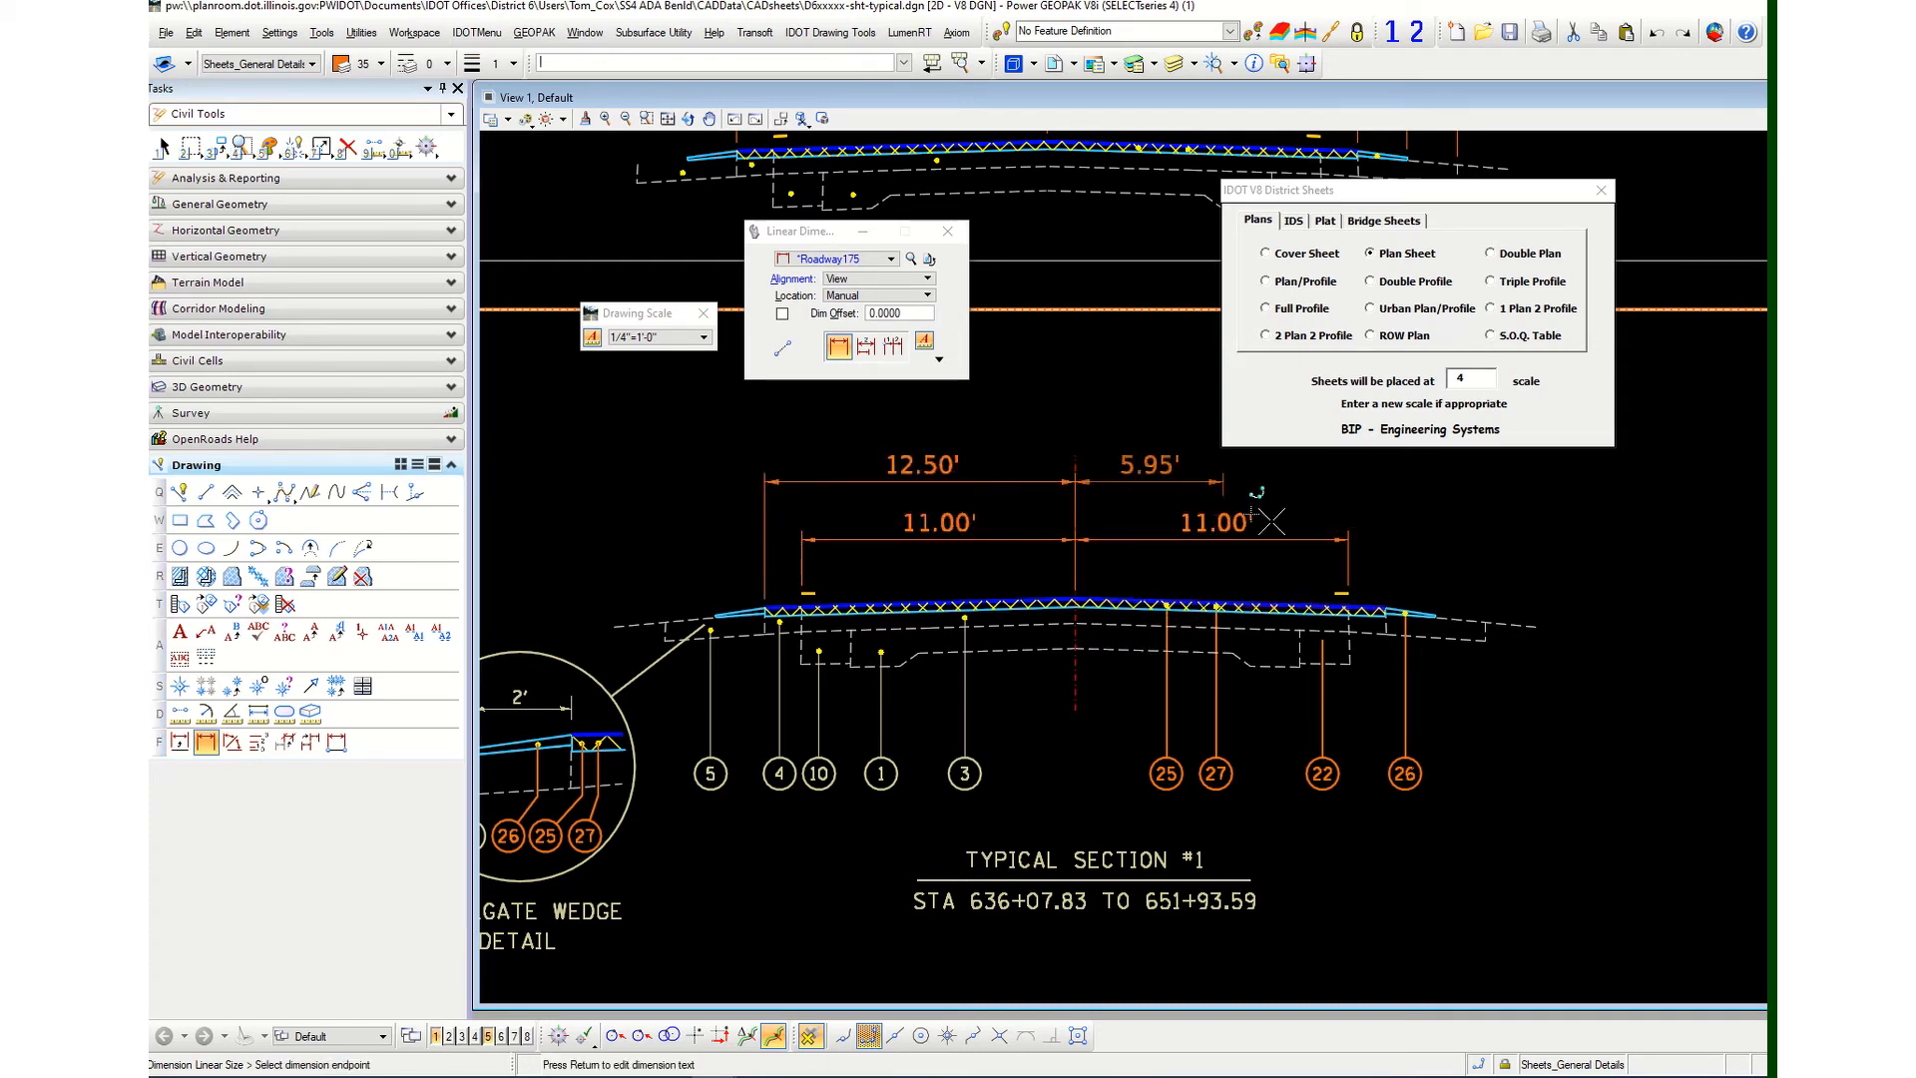
{"action": "left_click", "coordinate": [1387, 601]}
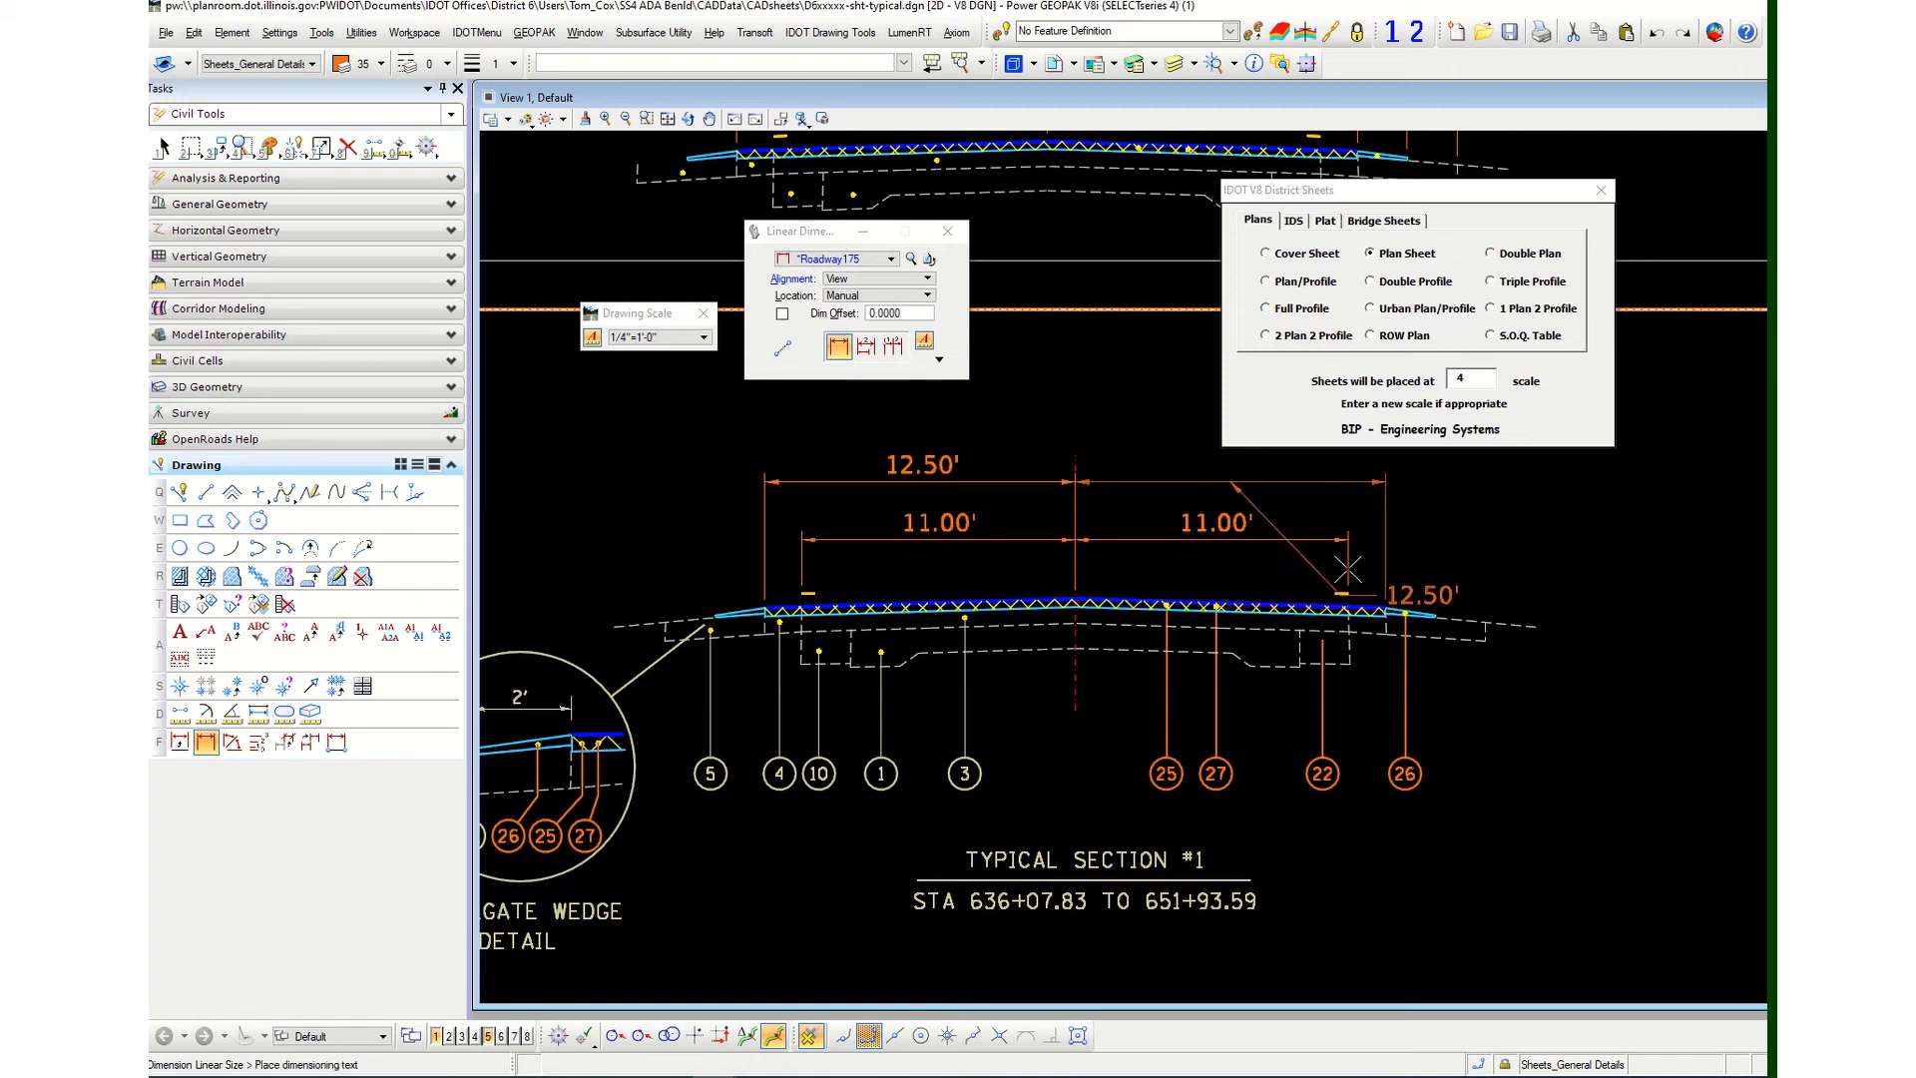
{"action": "right_click", "coordinate": [1181, 486]}
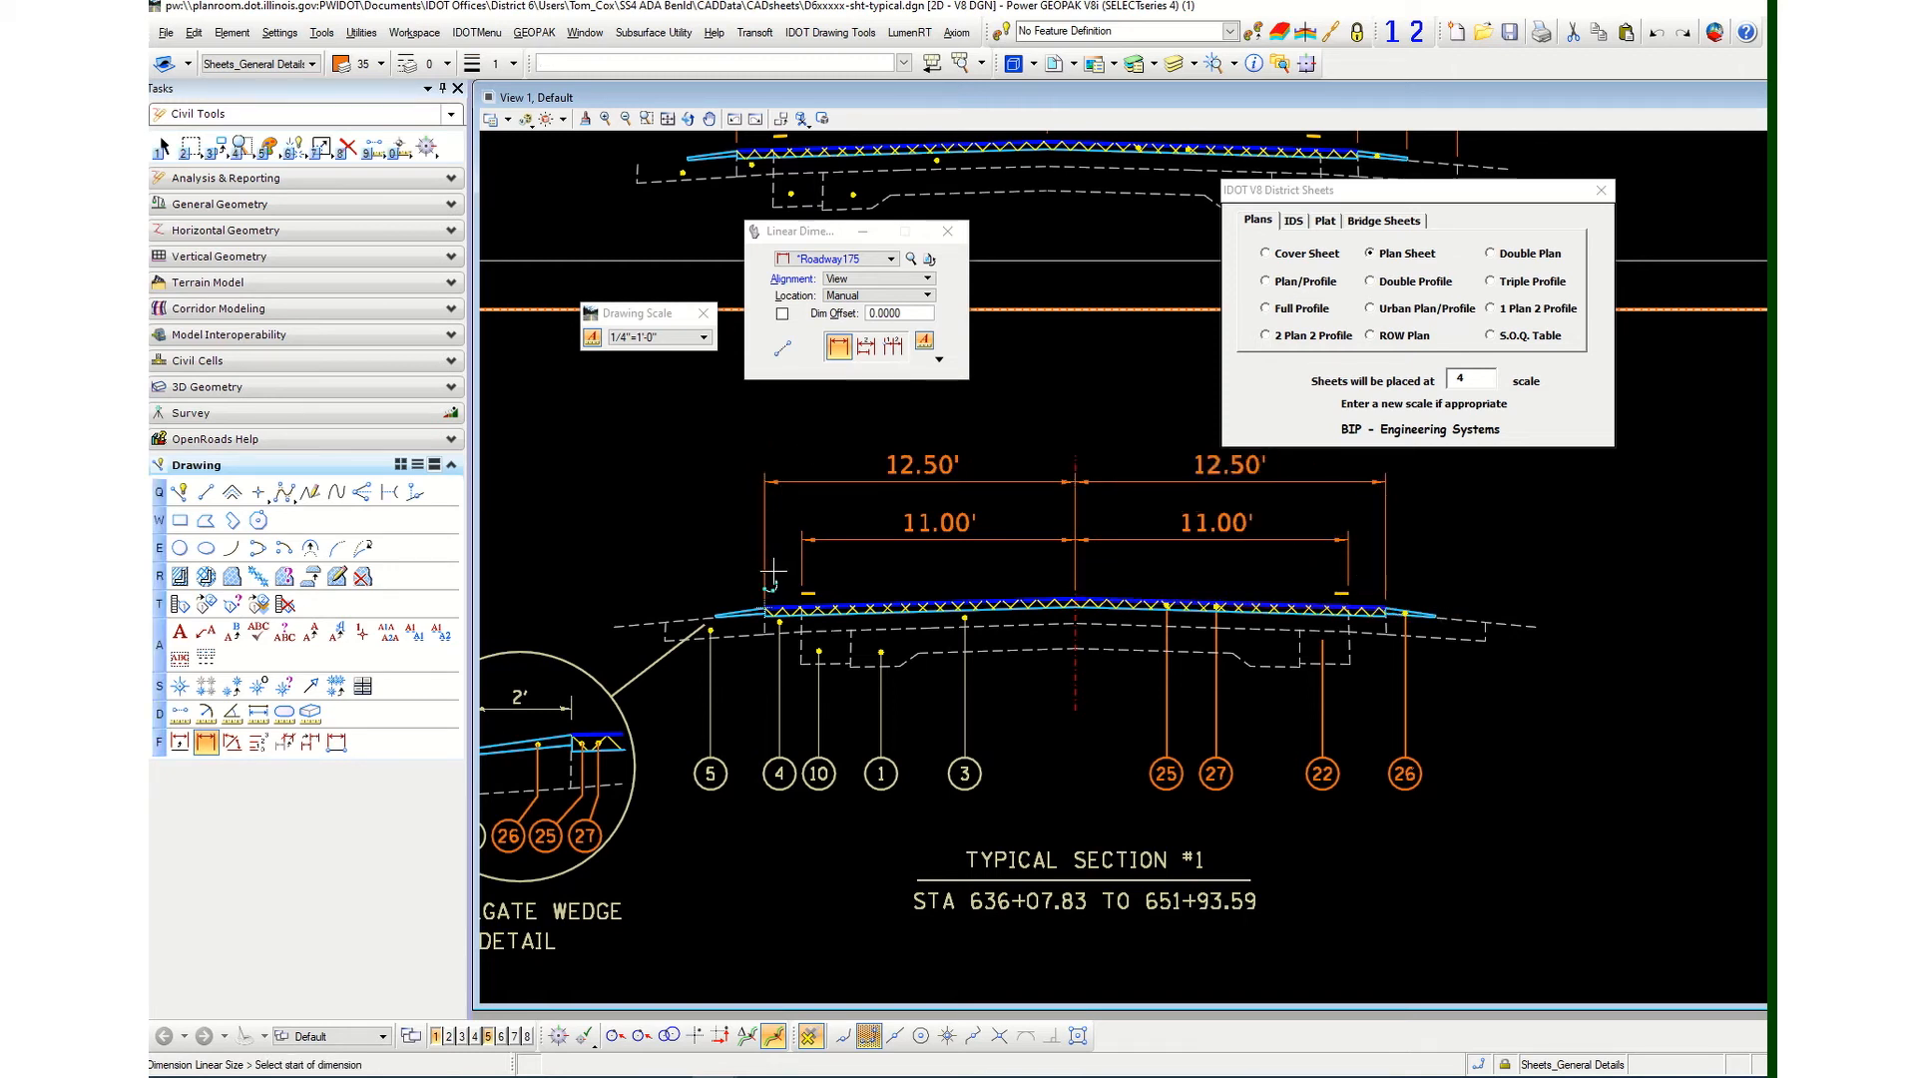
Dimension the full resurfacing width from left to right edge in a third row above the others, with the text centered.
{"action": "left_click", "coordinate": [774, 572]}
{"action": "left_click_drag", "start_coordinate": [1337, 200], "coordinate": [1403, 126]}
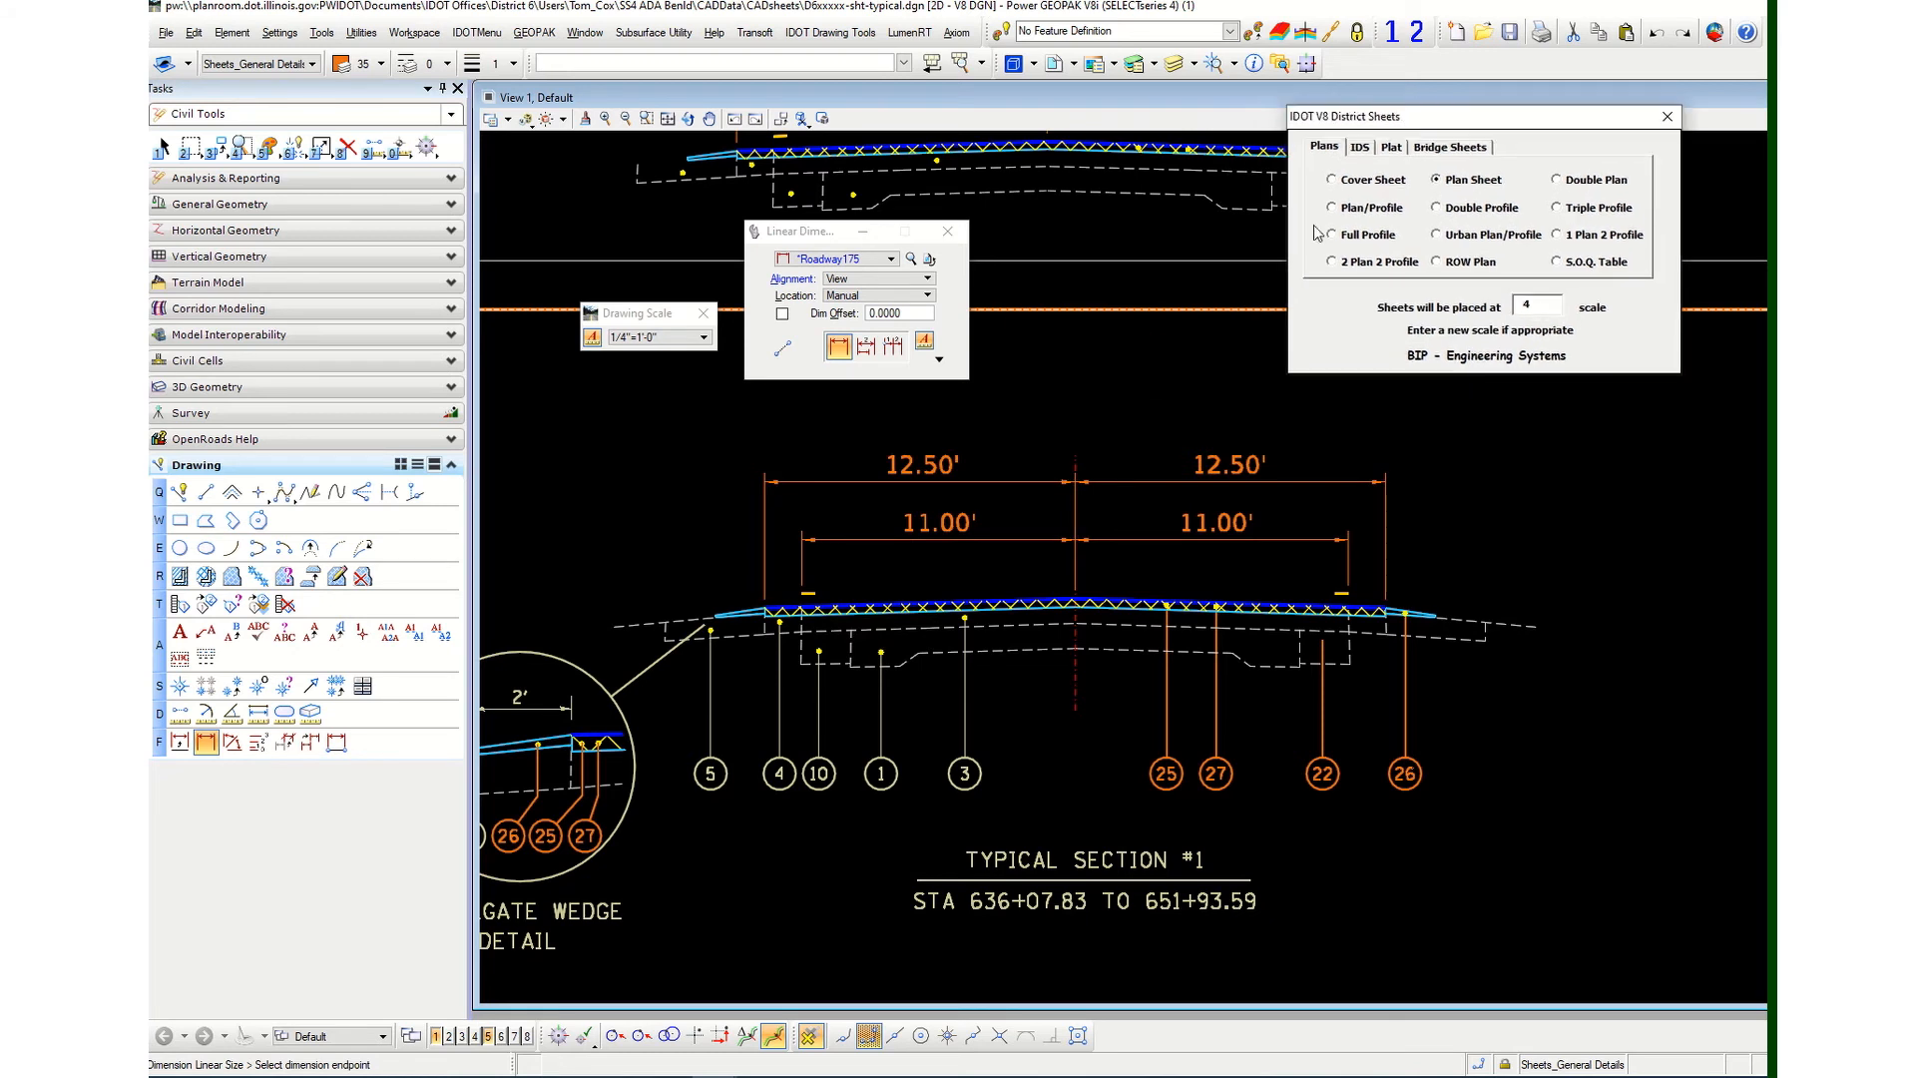
{"action": "left_click", "coordinate": [1388, 604]}
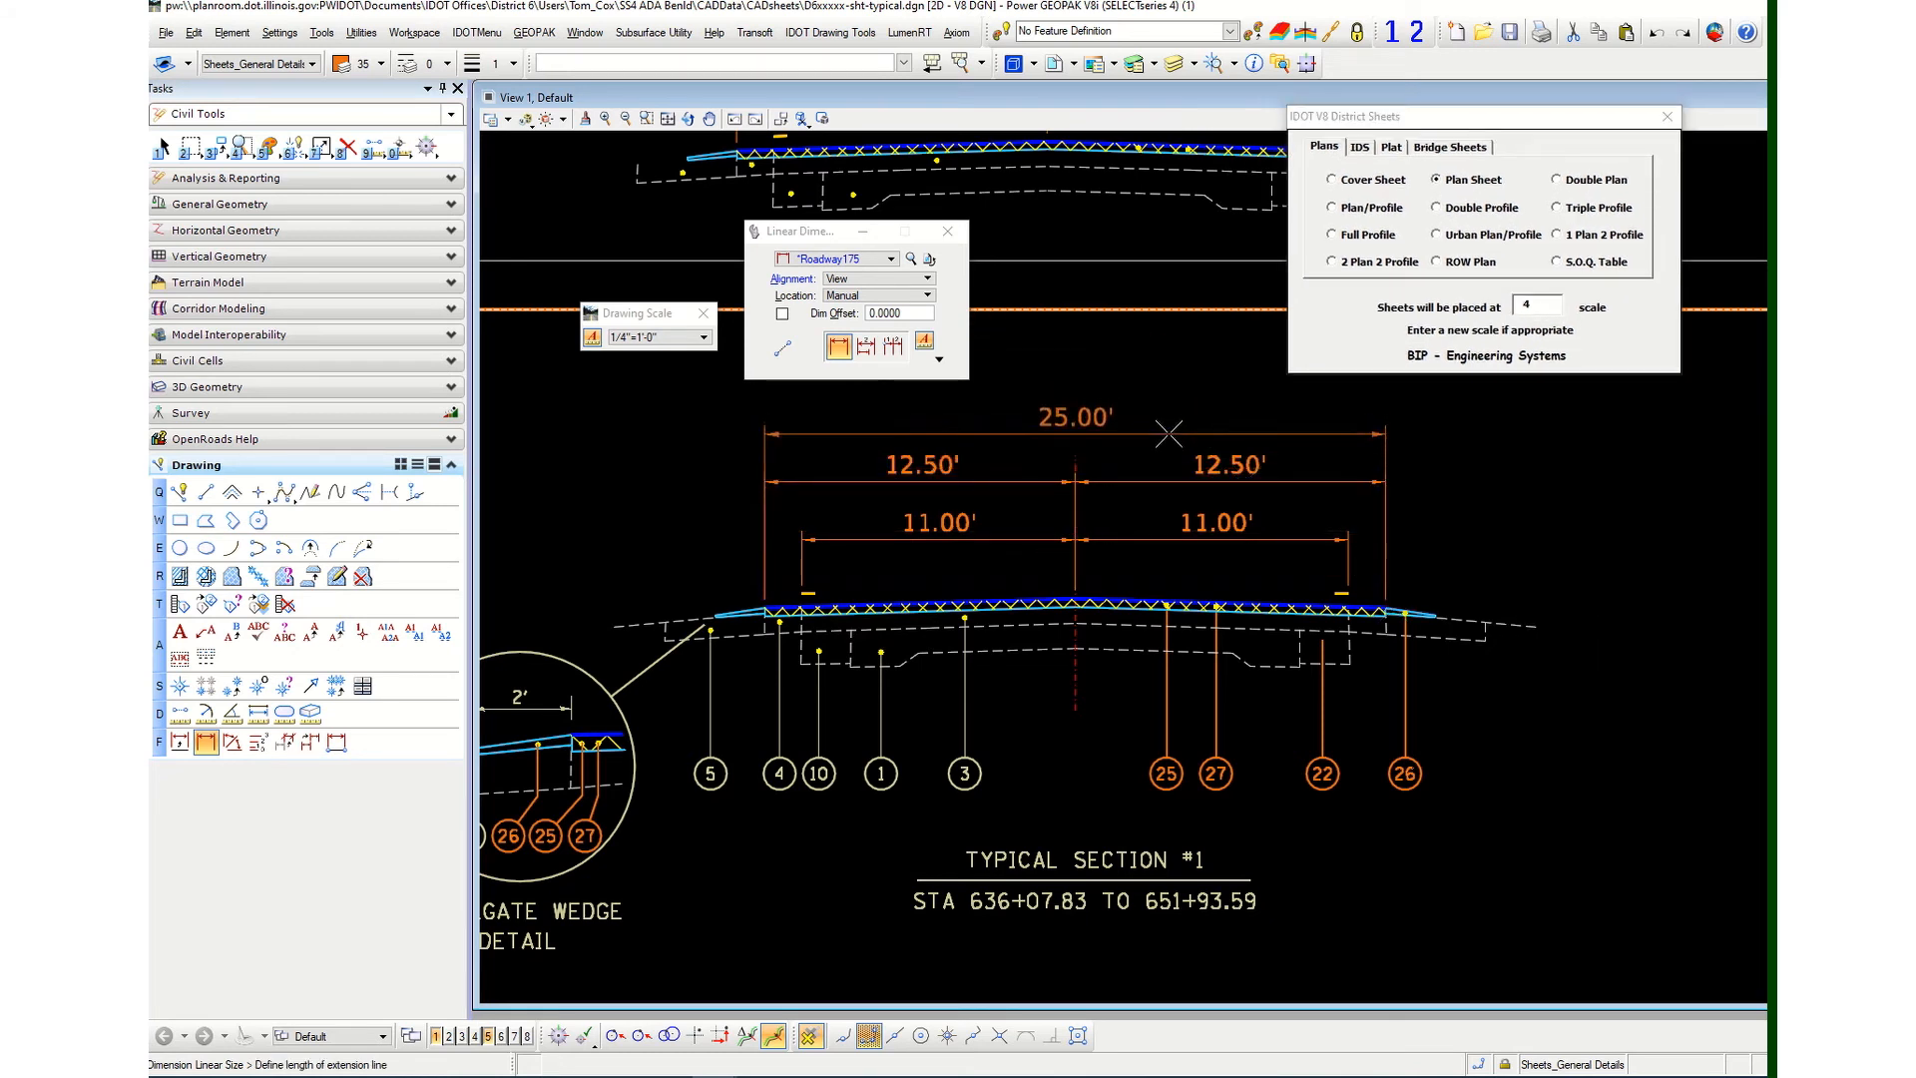
{"action": "left_click", "coordinate": [1168, 433]}
{"action": "left_click", "coordinate": [1033, 422]}
{"action": "right_click", "coordinate": [1033, 422]}
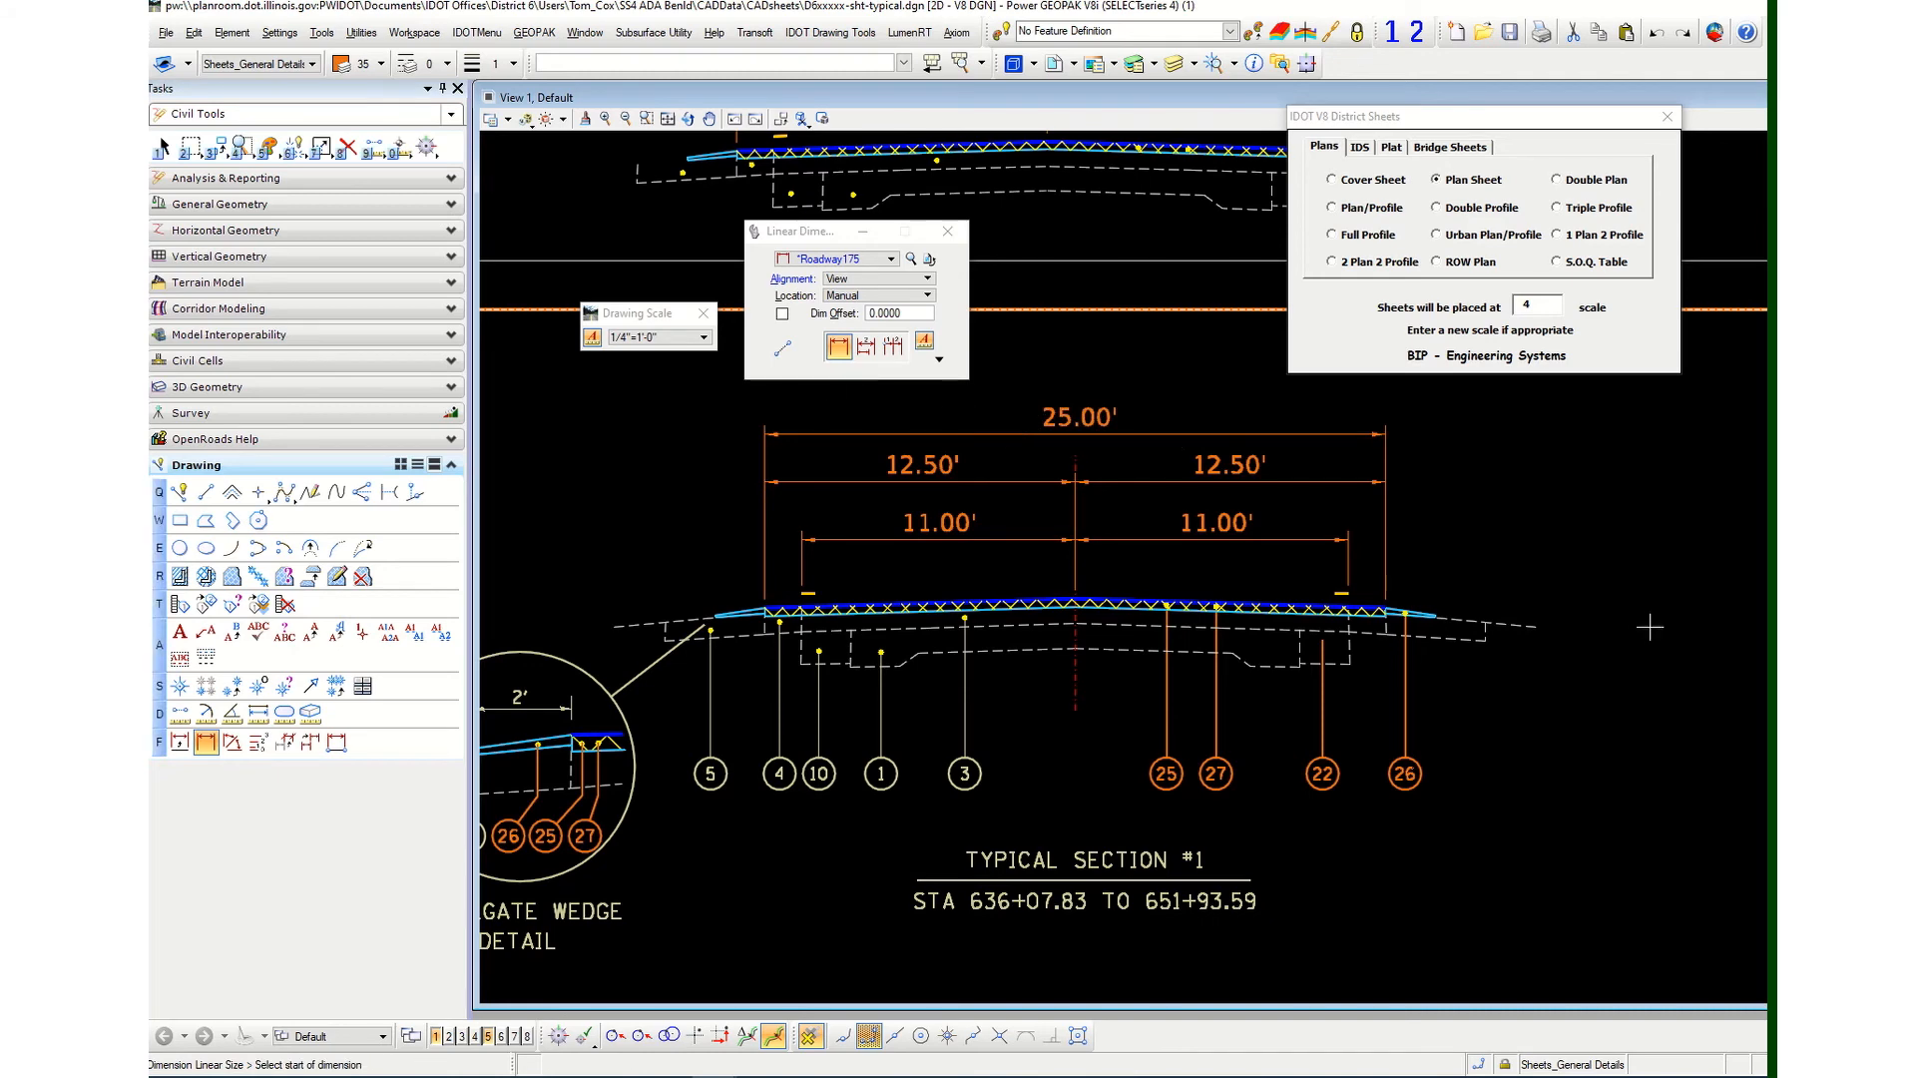
Dimension the right wedge from the resurfacing edge to its outer tip, in line with the half-width row, placing the text outside beyond the wedge.
{"action": "scroll", "coordinate": [1132, 629], "scroll_direction": "down", "scroll_amount": 2}
{"action": "scroll", "coordinate": [1252, 624], "scroll_direction": "up", "scroll_amount": 5}
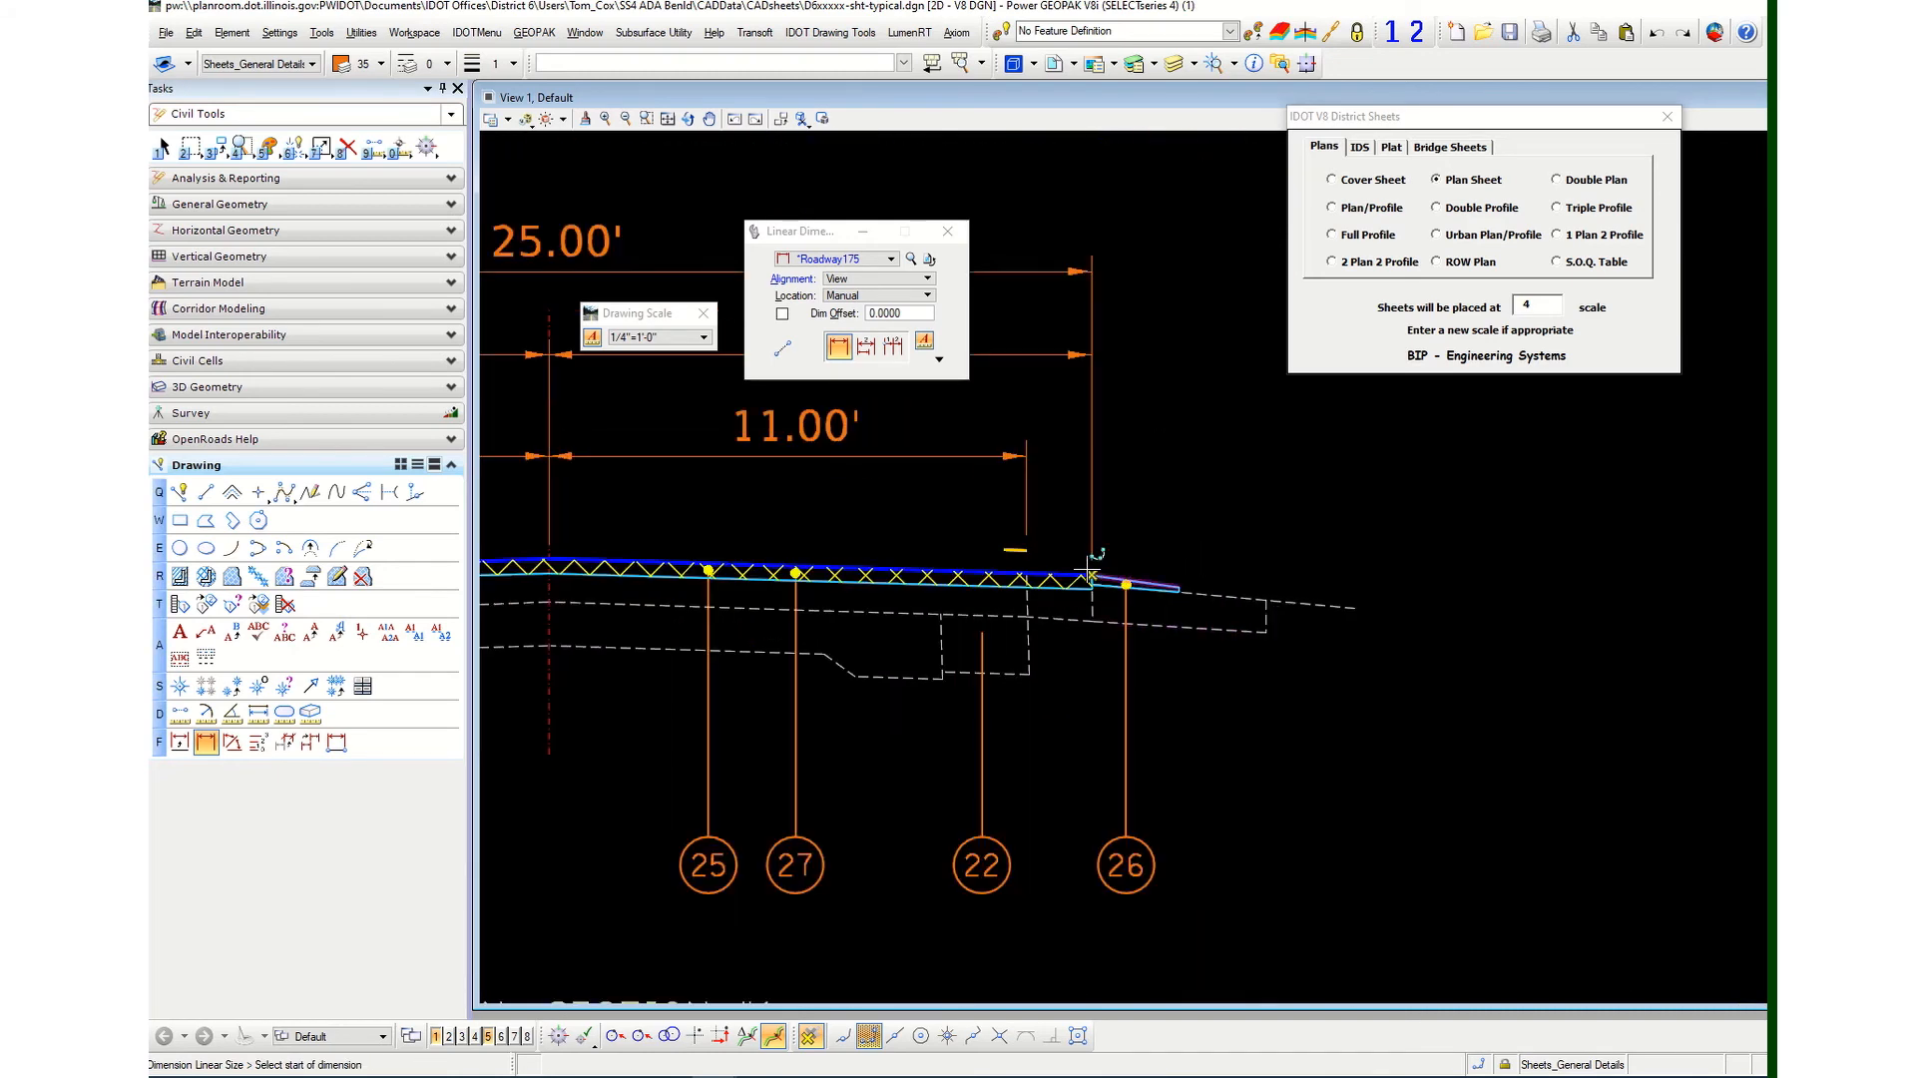
{"action": "left_click", "coordinate": [1090, 574]}
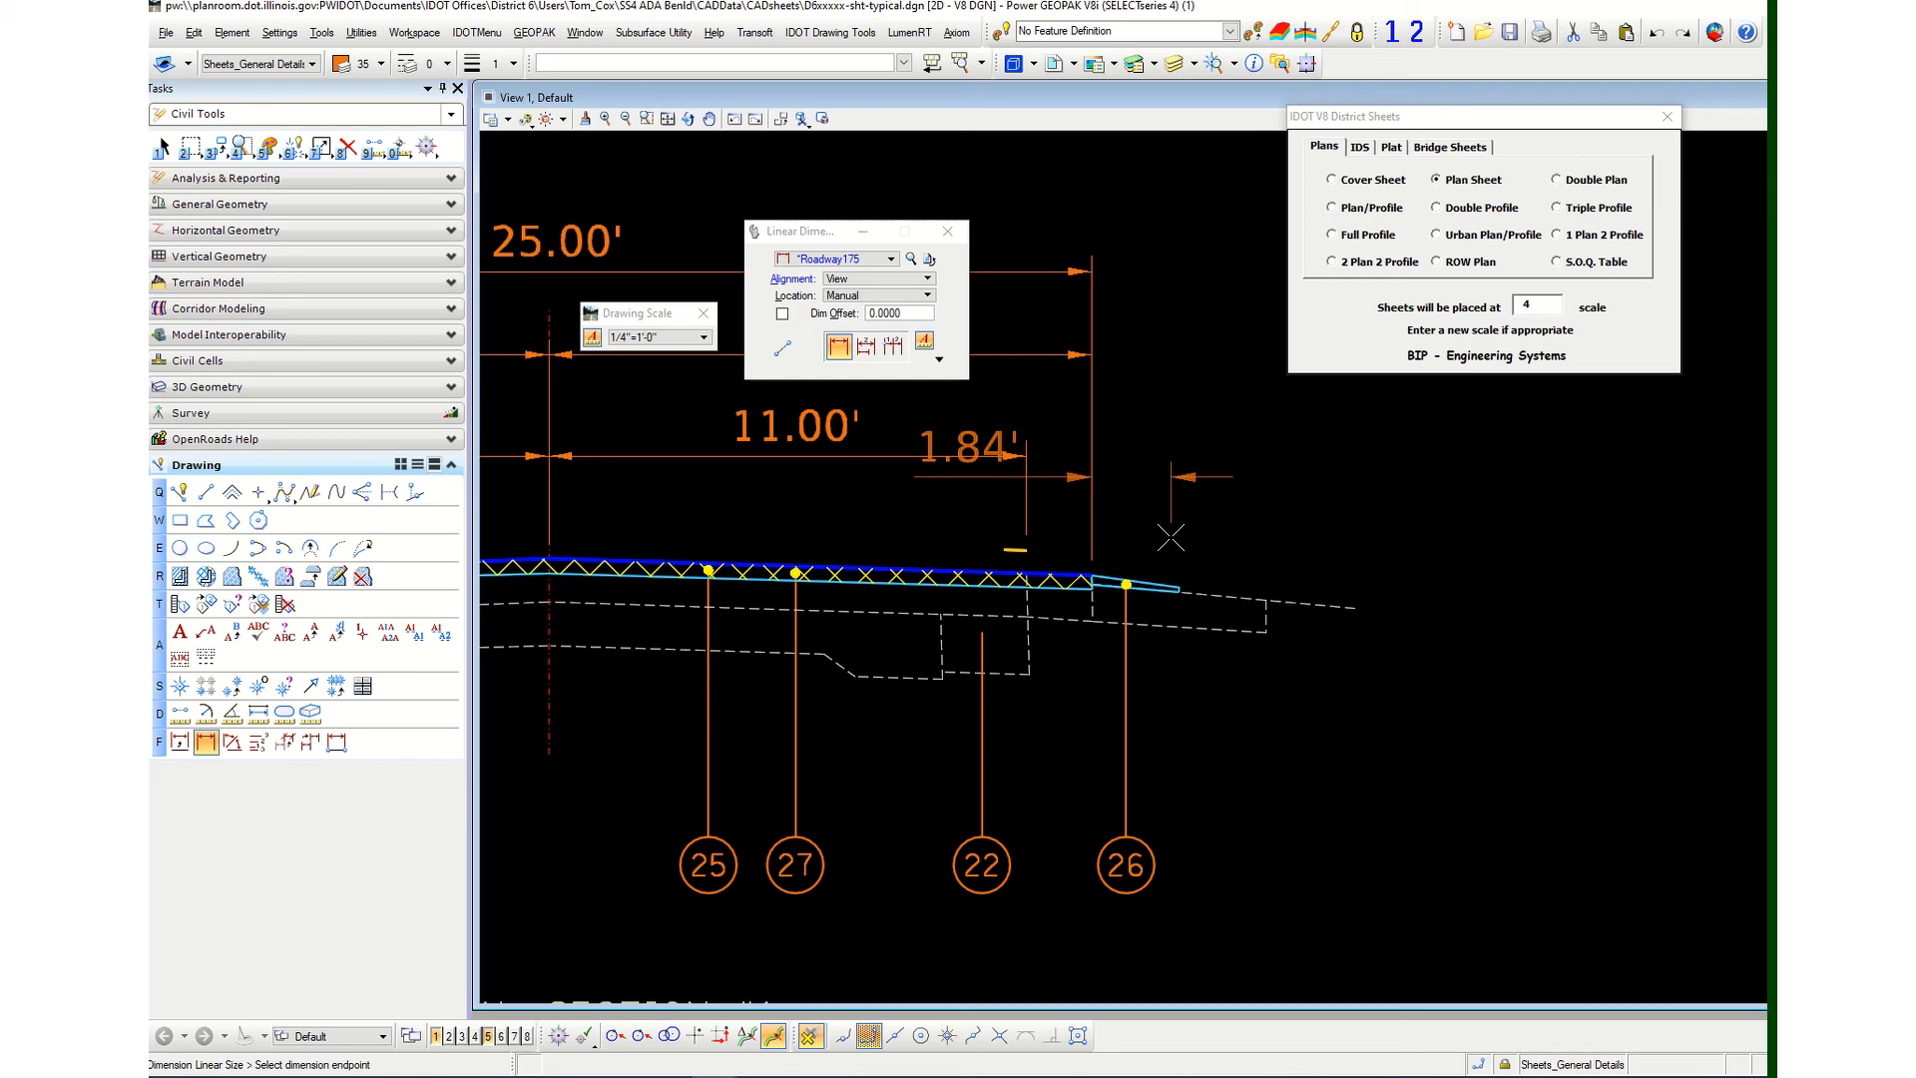
{"action": "left_click", "coordinate": [1177, 586]}
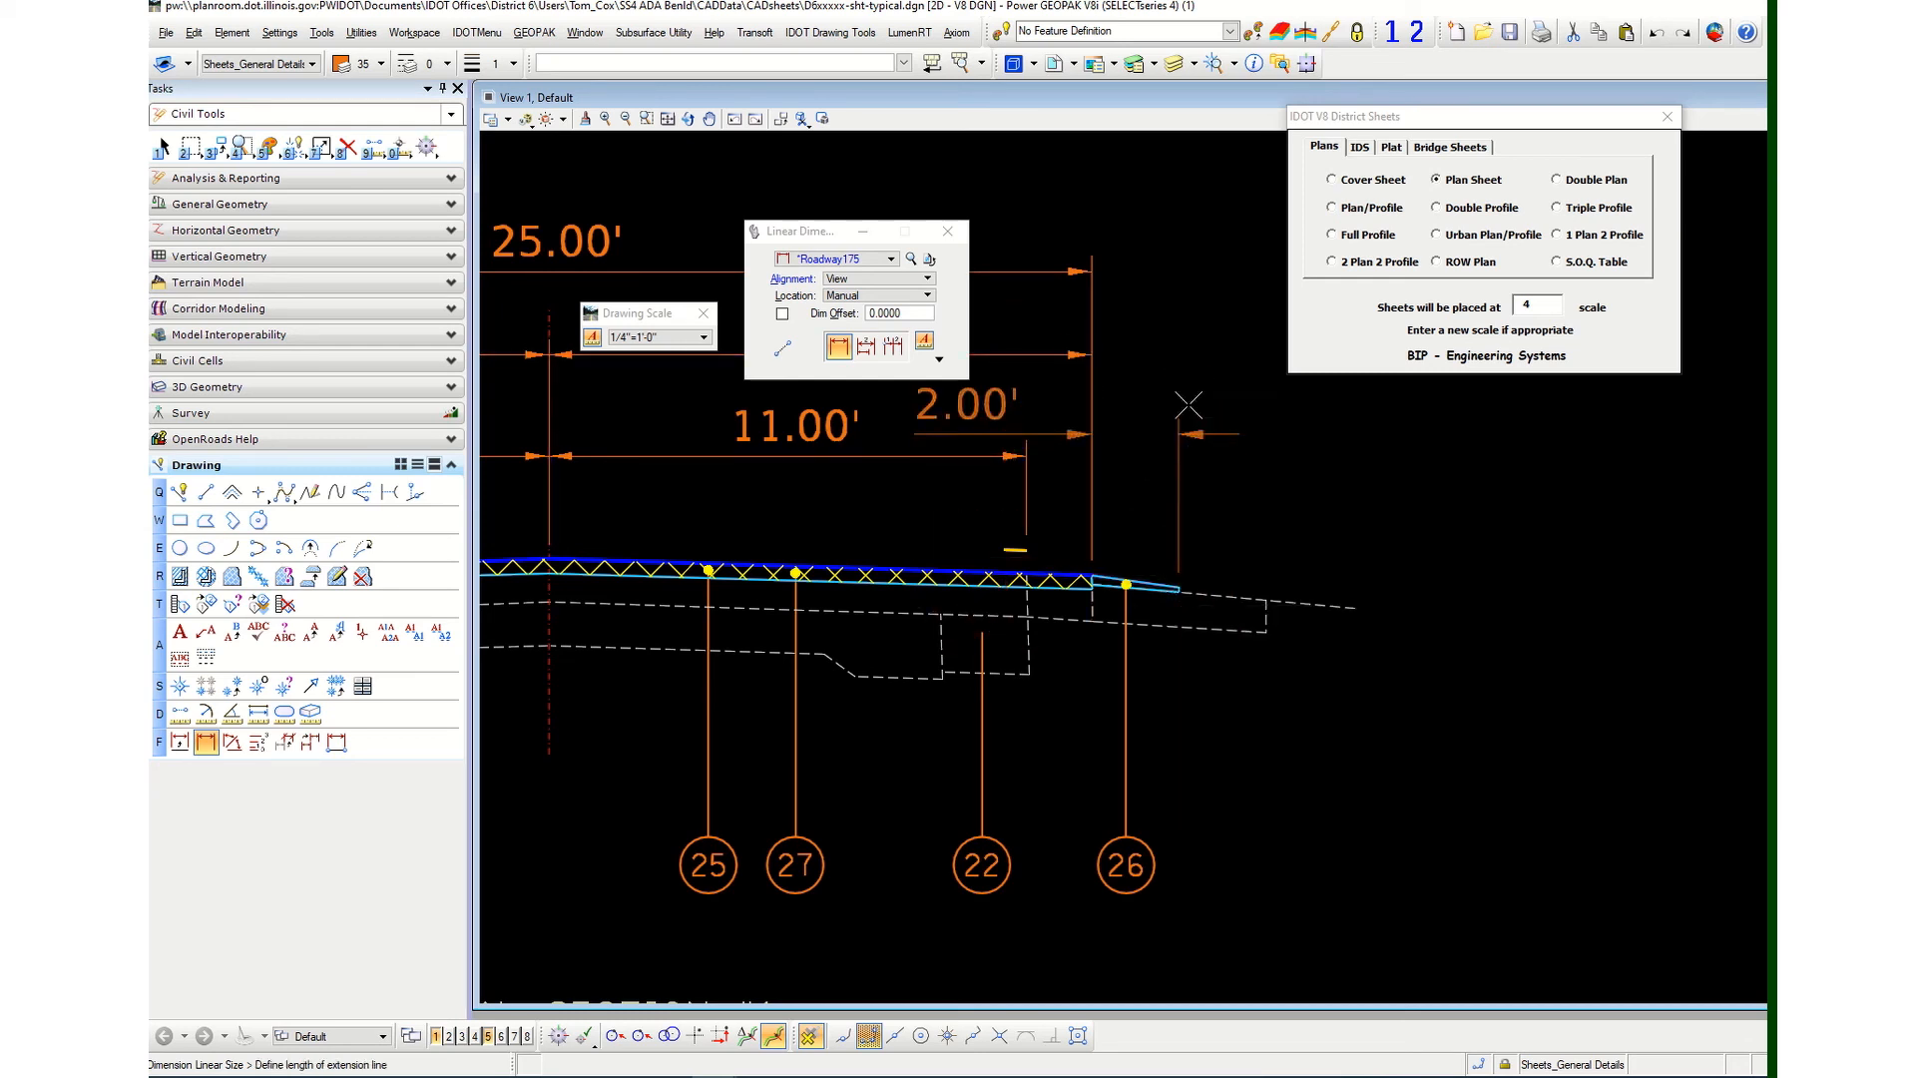
{"action": "left_click", "coordinate": [1087, 354]}
{"action": "left_click_drag", "start_coordinate": [1392, 117], "coordinate": [1564, 138]}
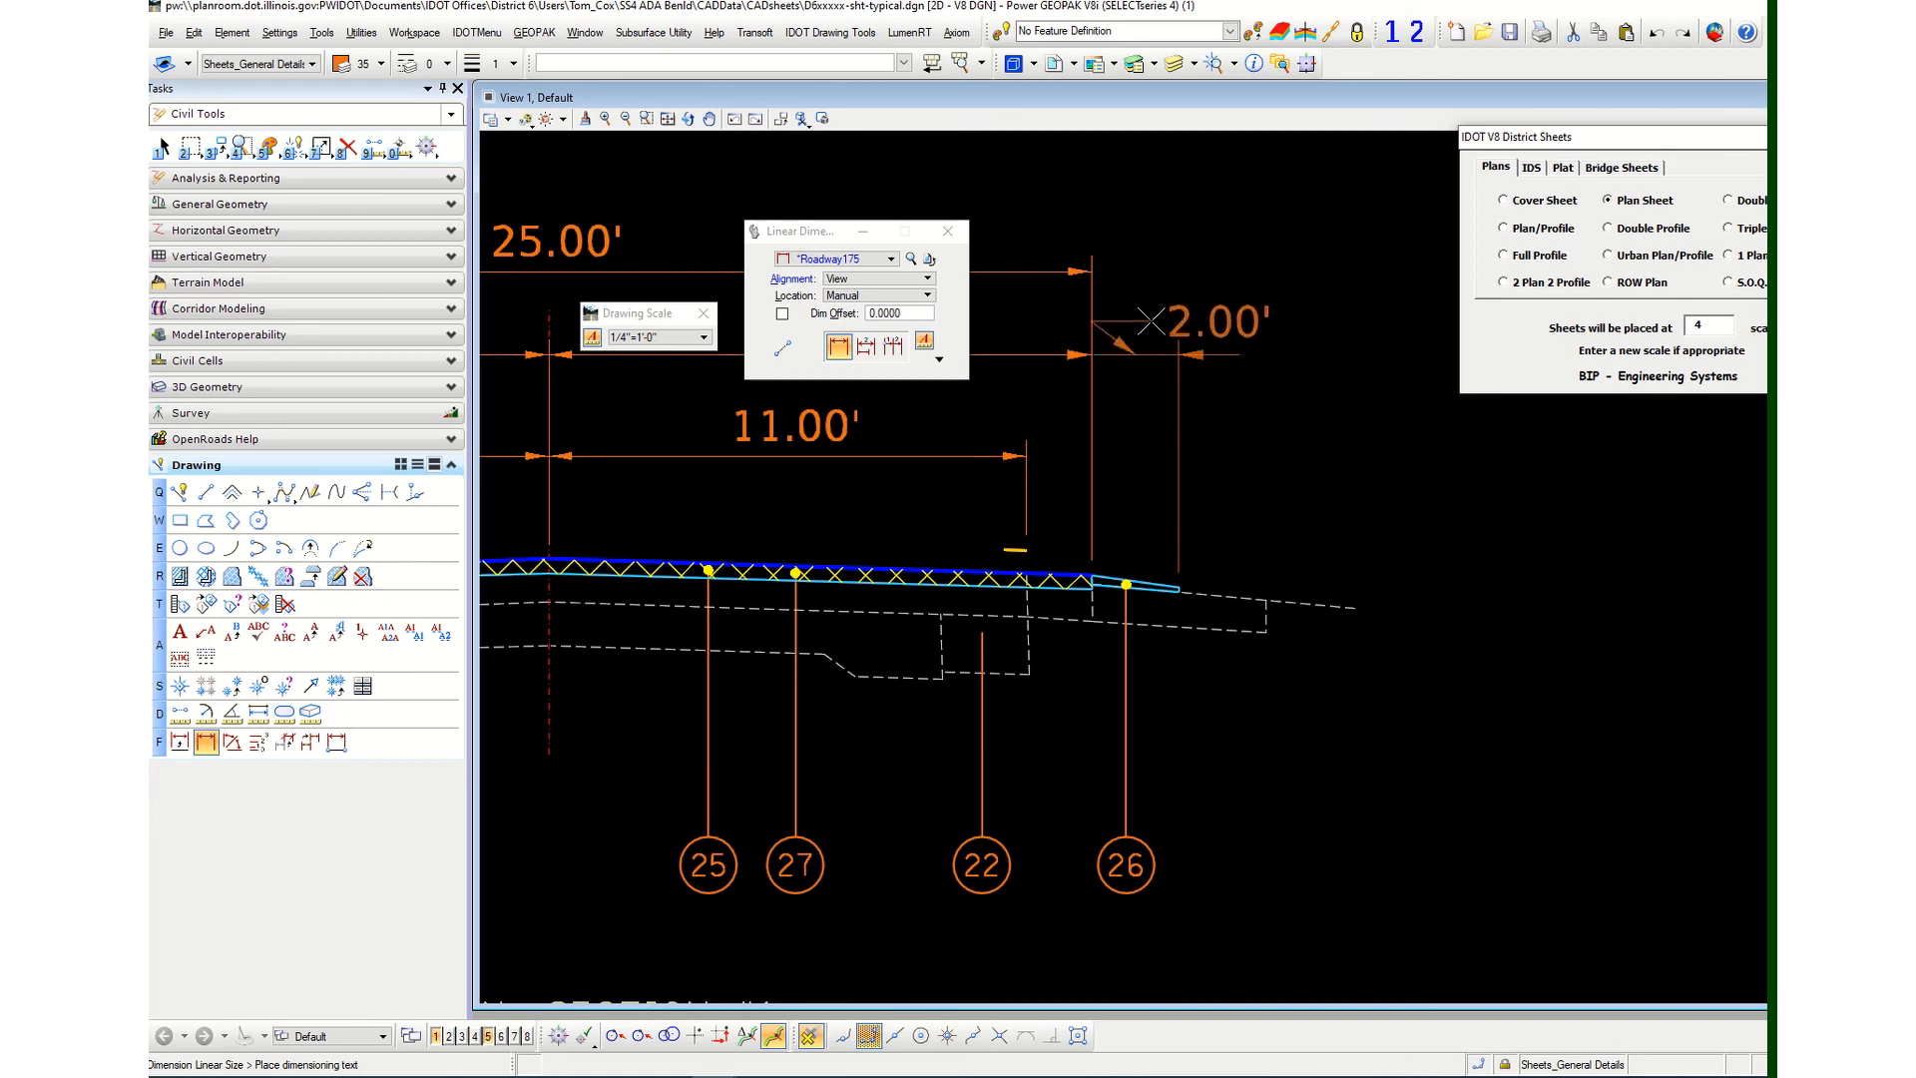
{"action": "left_click", "coordinate": [1193, 332]}
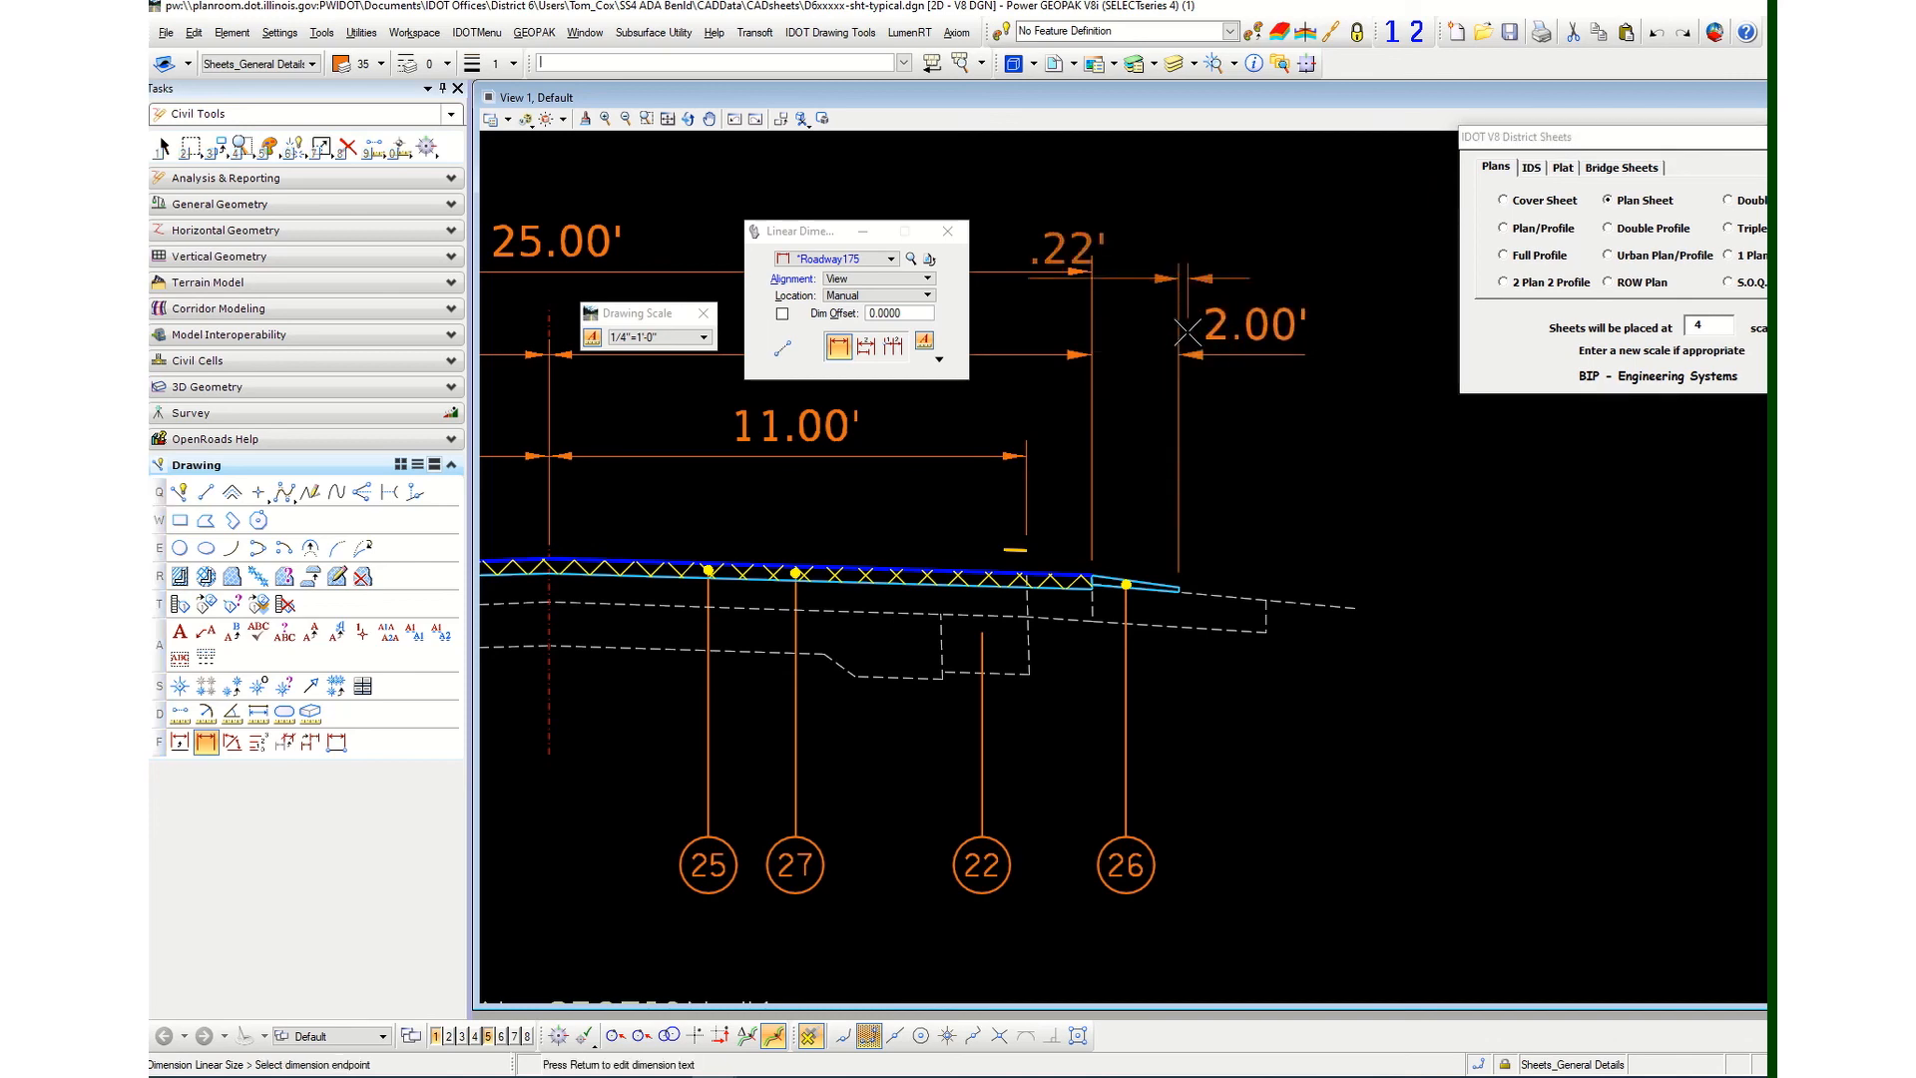
{"action": "right_click", "coordinate": [1144, 370]}
{"action": "scroll", "coordinate": [1347, 540], "scroll_direction": "down", "scroll_amount": 2}
{"action": "scroll", "coordinate": [1359, 548], "scroll_direction": "down", "scroll_amount": 1}
{"action": "scroll", "coordinate": [1076, 489], "scroll_direction": "up", "scroll_amount": 1}
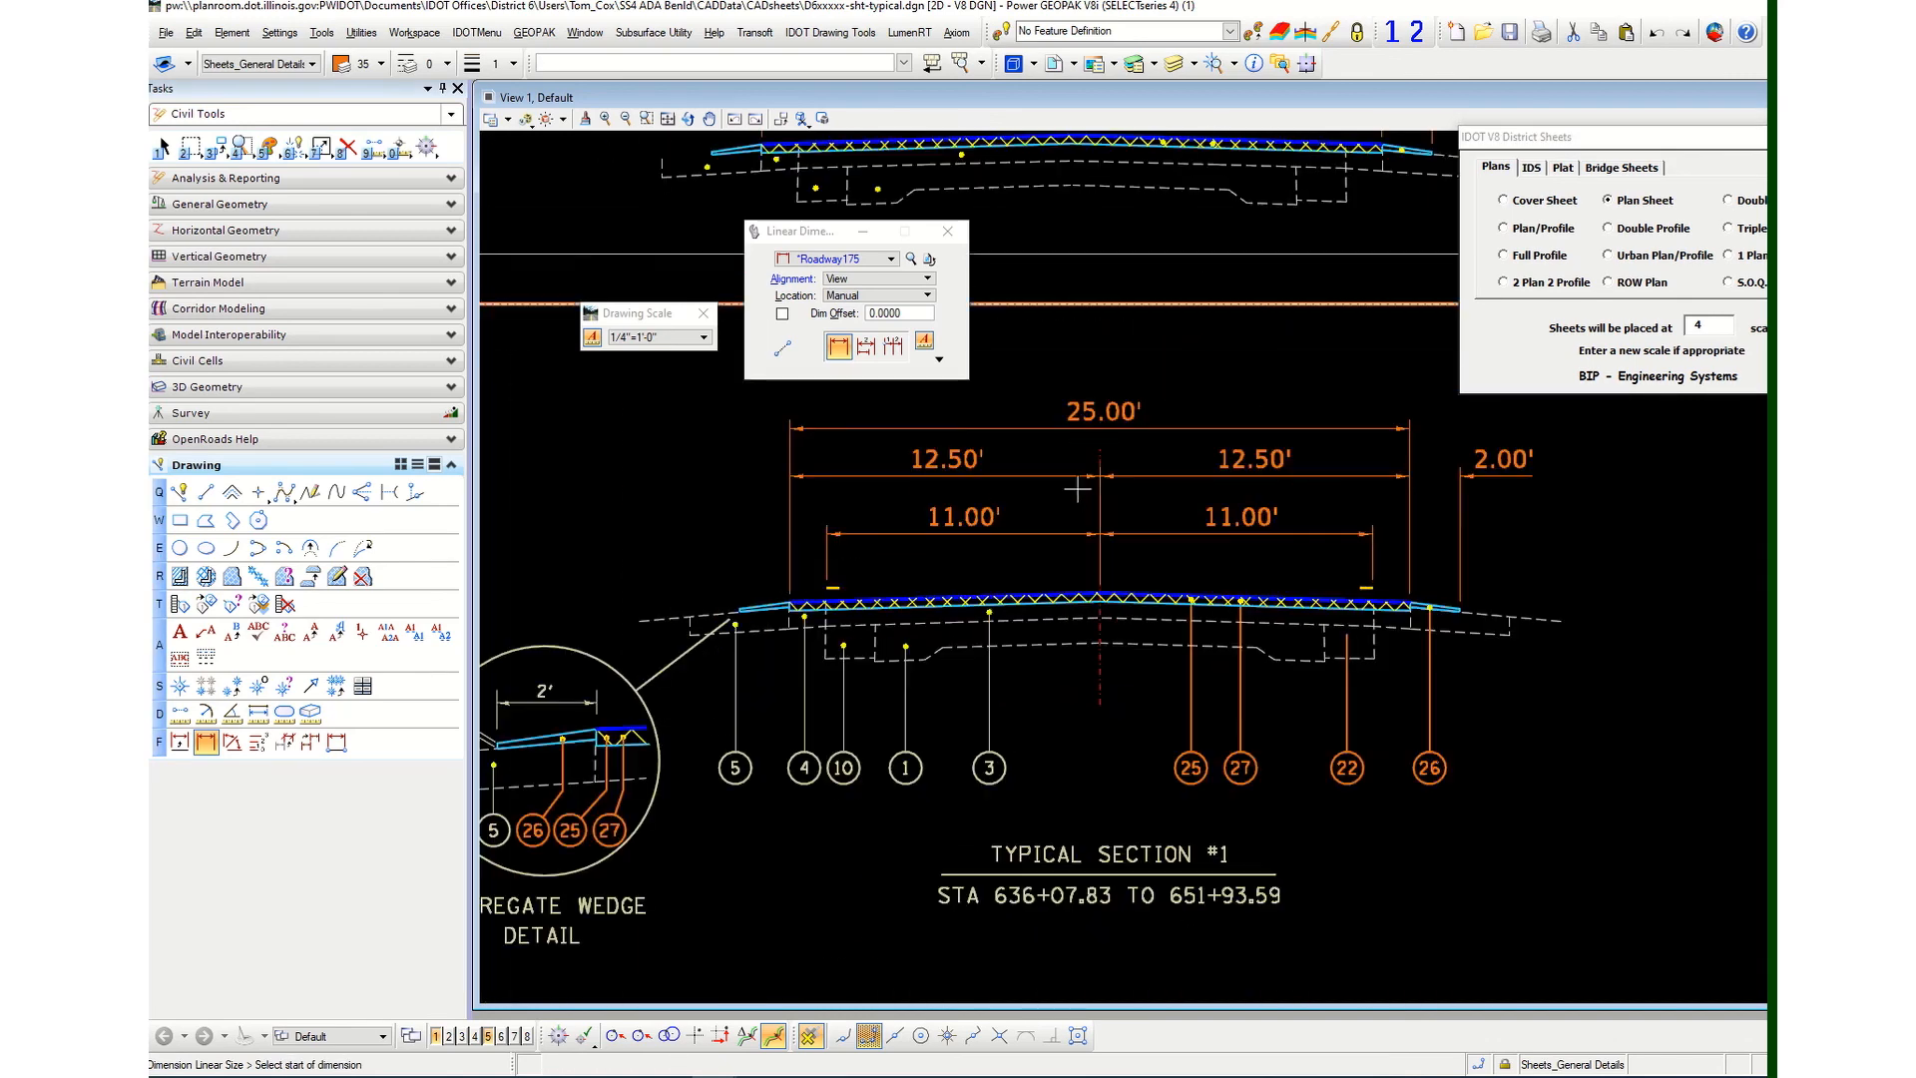